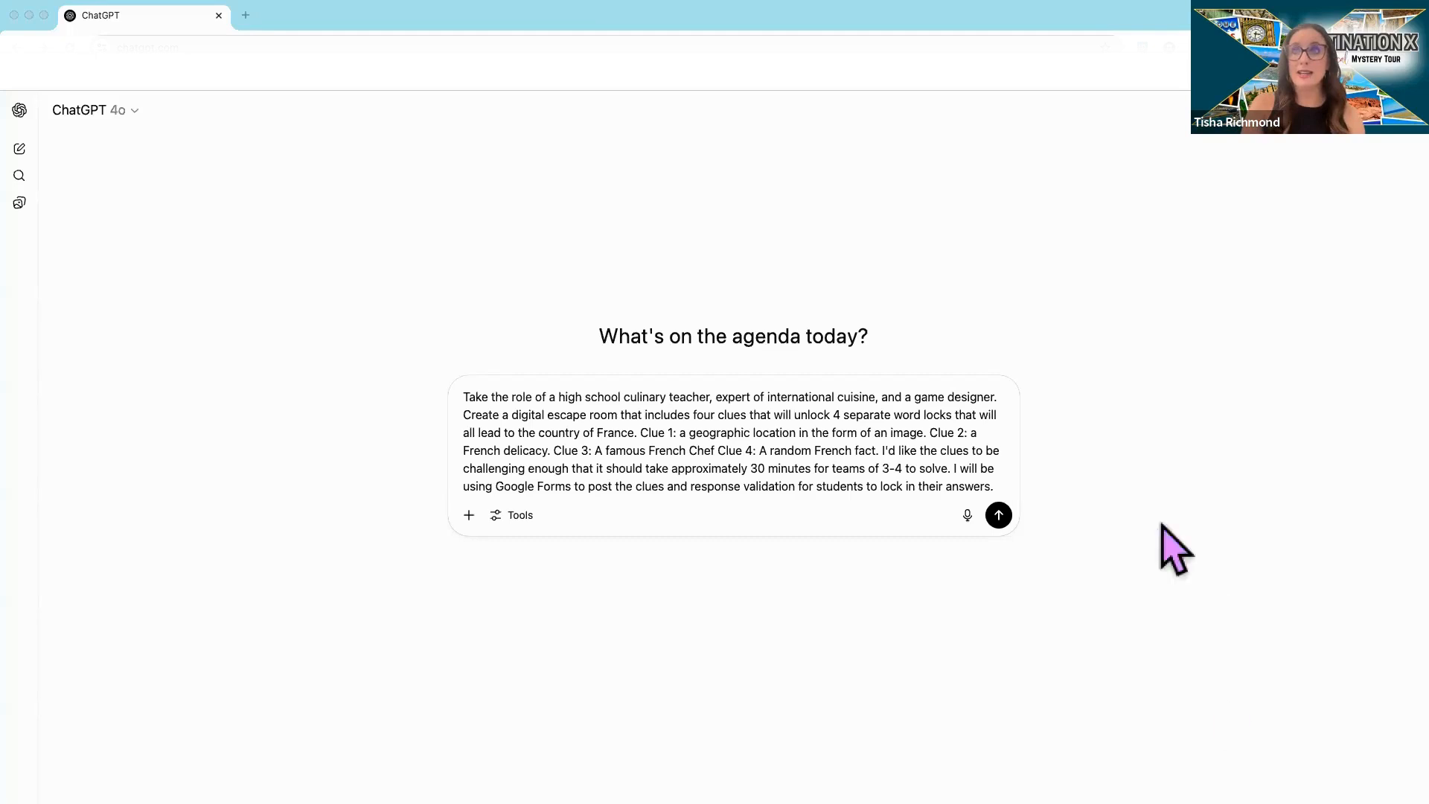
# Step: Submit the French culinary escape room prompt and review the objective and Lock 1 in the response
pyautogui.click(999, 515)
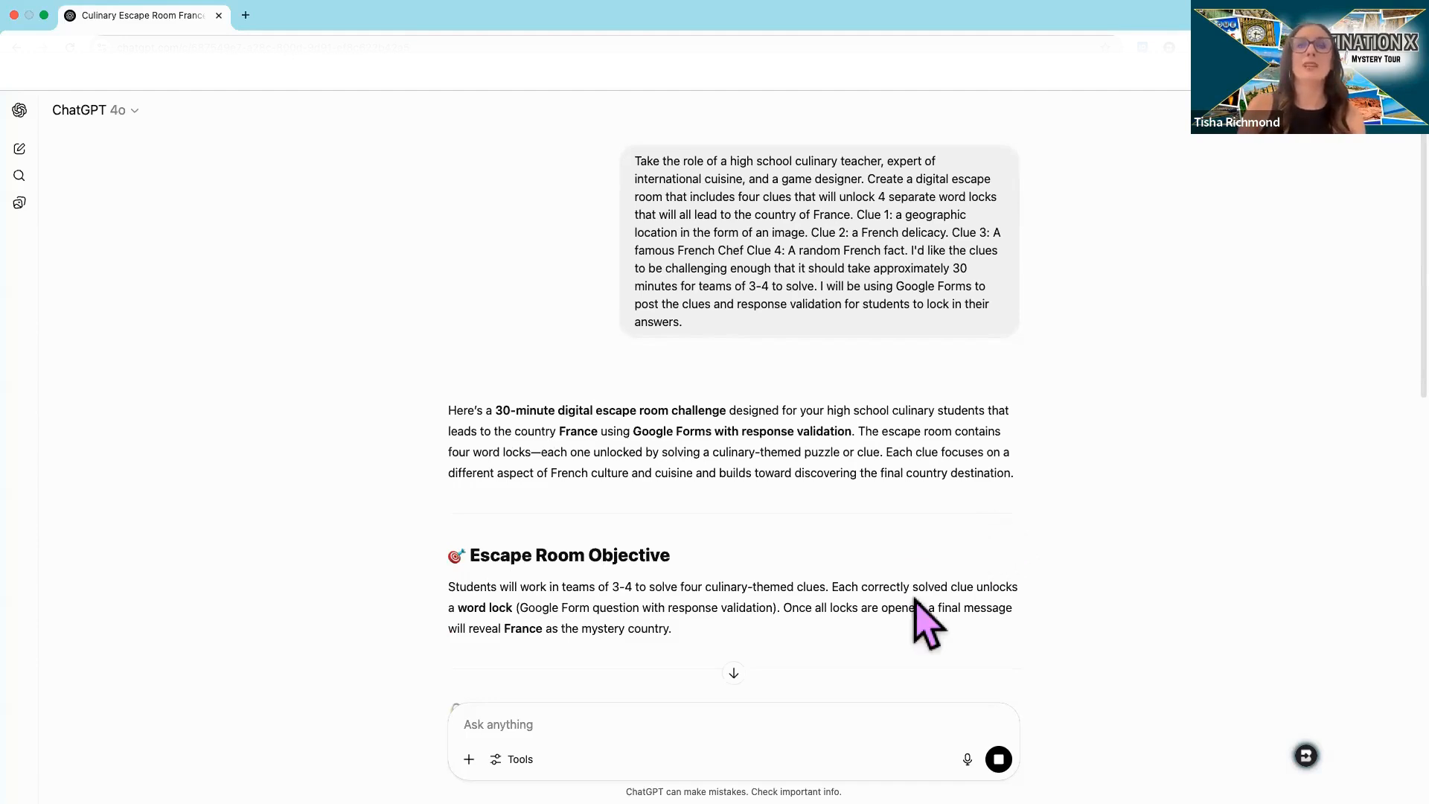
pyautogui.scroll(-3, 919, 617)
pyautogui.scroll(-4, 927, 621)
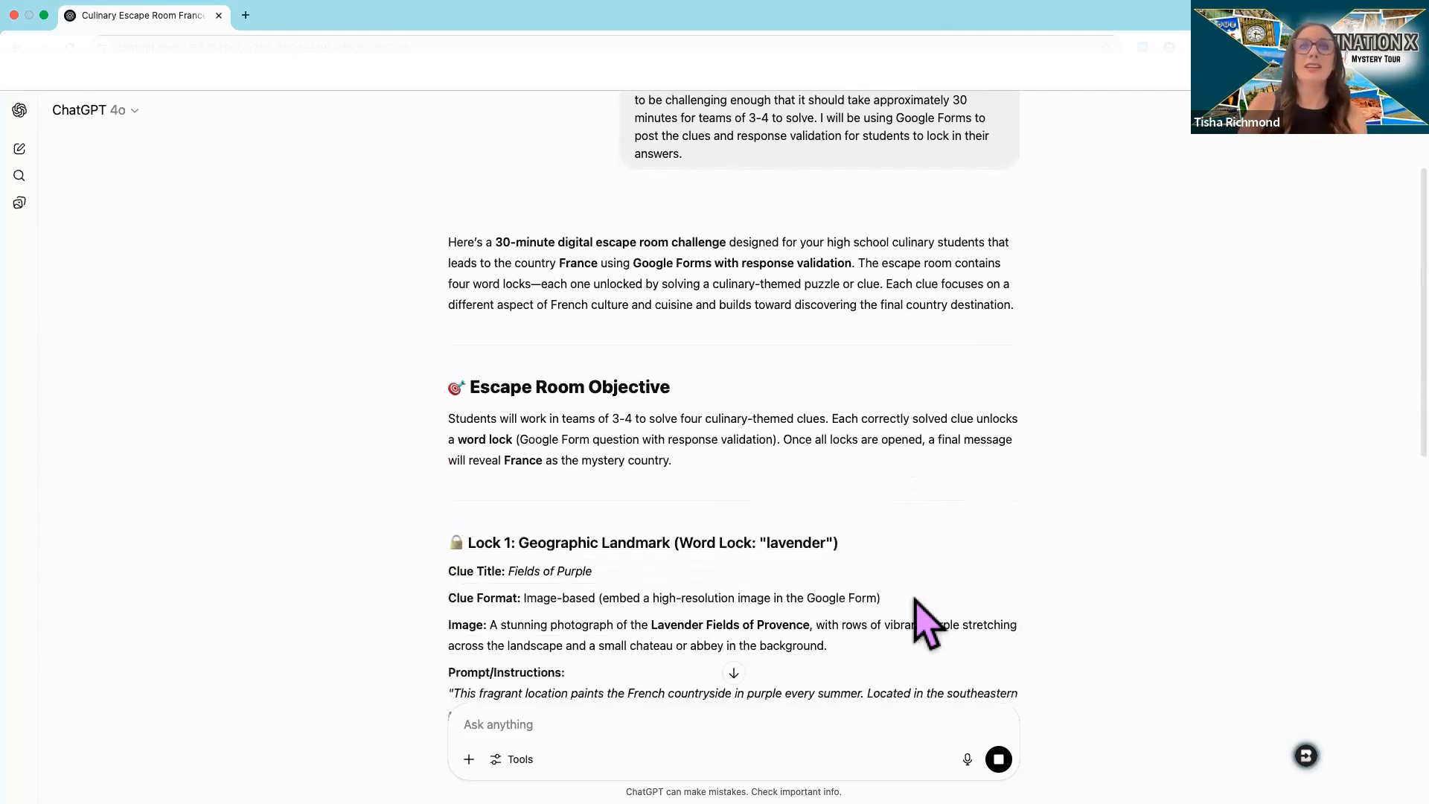
pyautogui.scroll(-3, 917, 599)
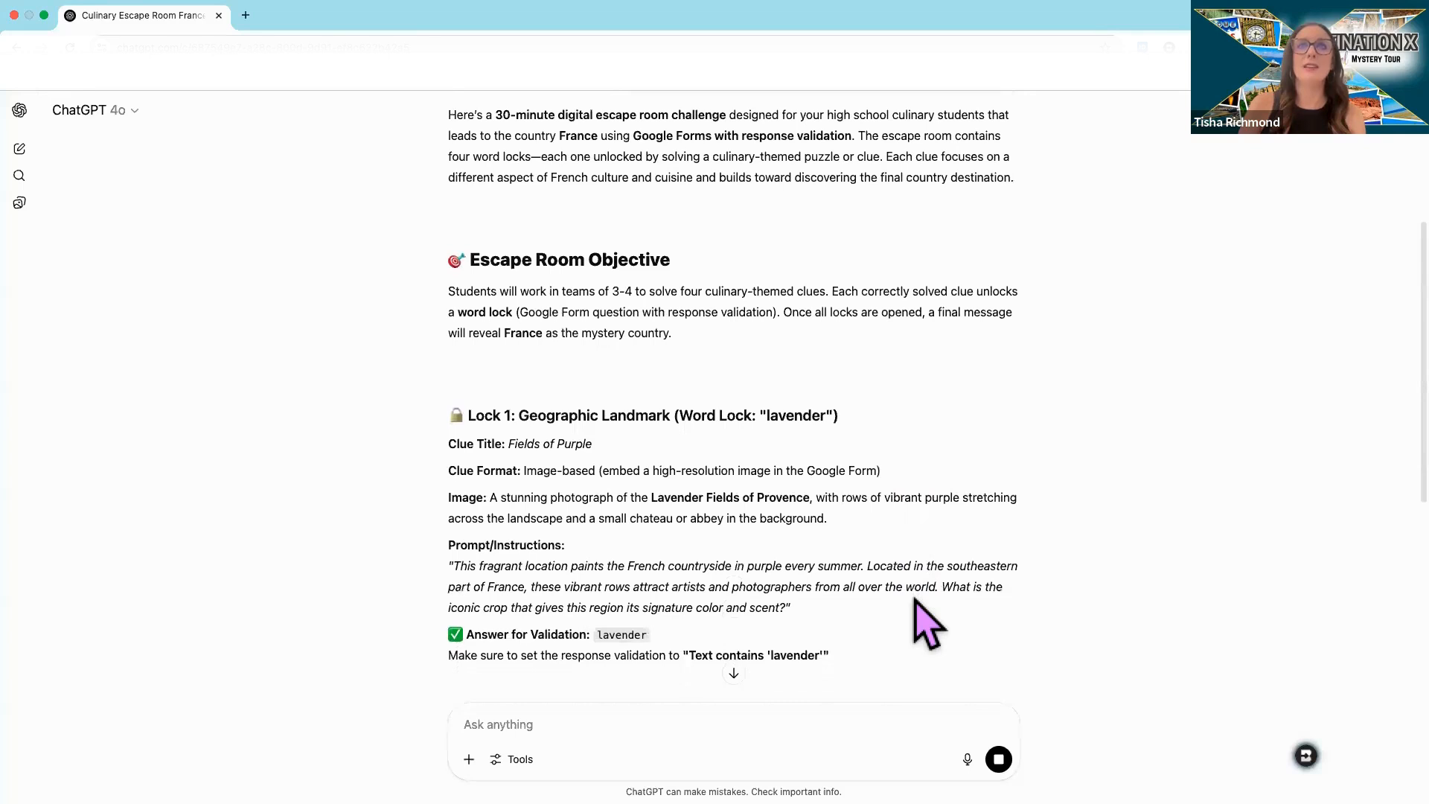
pyautogui.scroll(-2, 926, 622)
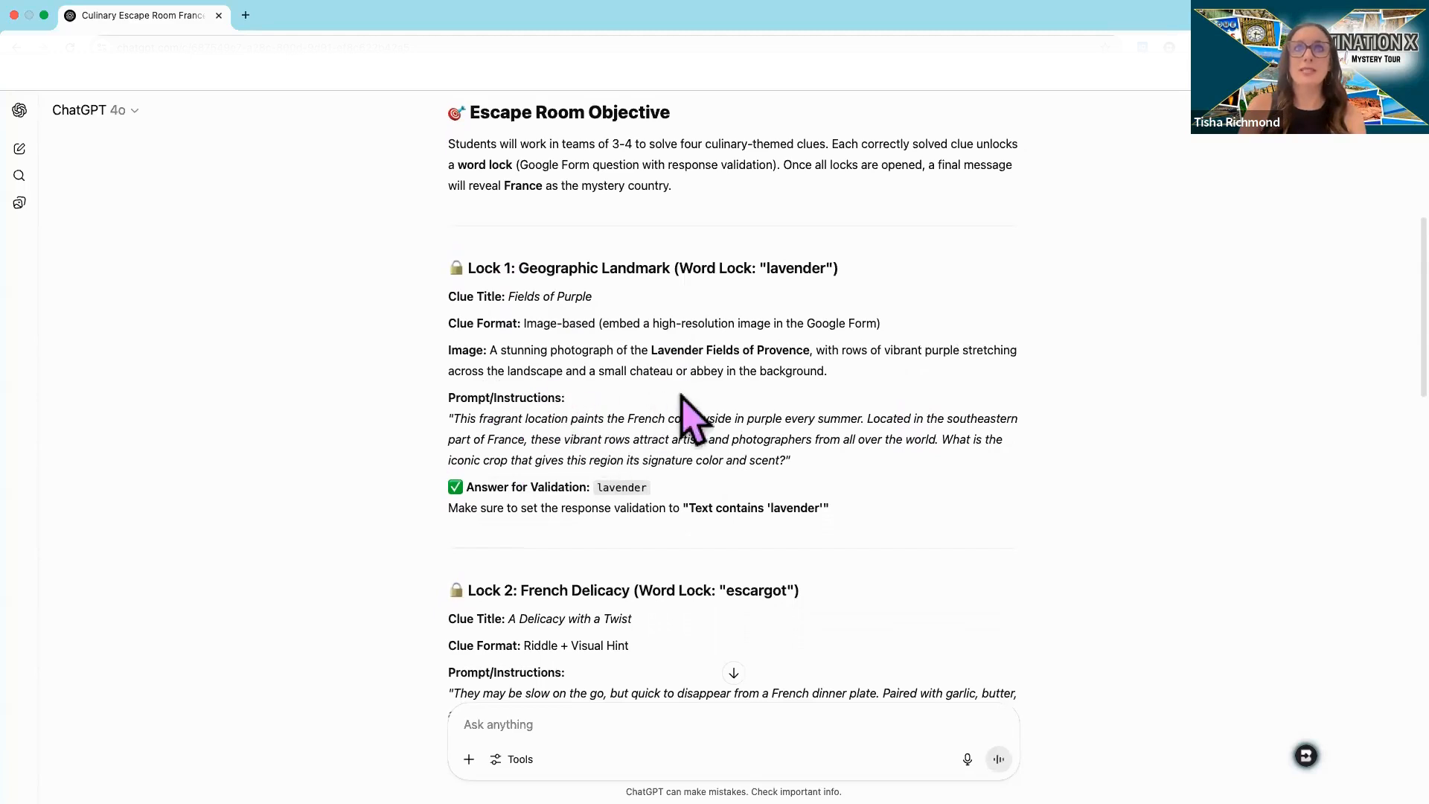
# Step: Examine the clues and validation answers for Locks 2 to 4 and the Google Form setup guide
pyautogui.scroll(-2, 682, 503)
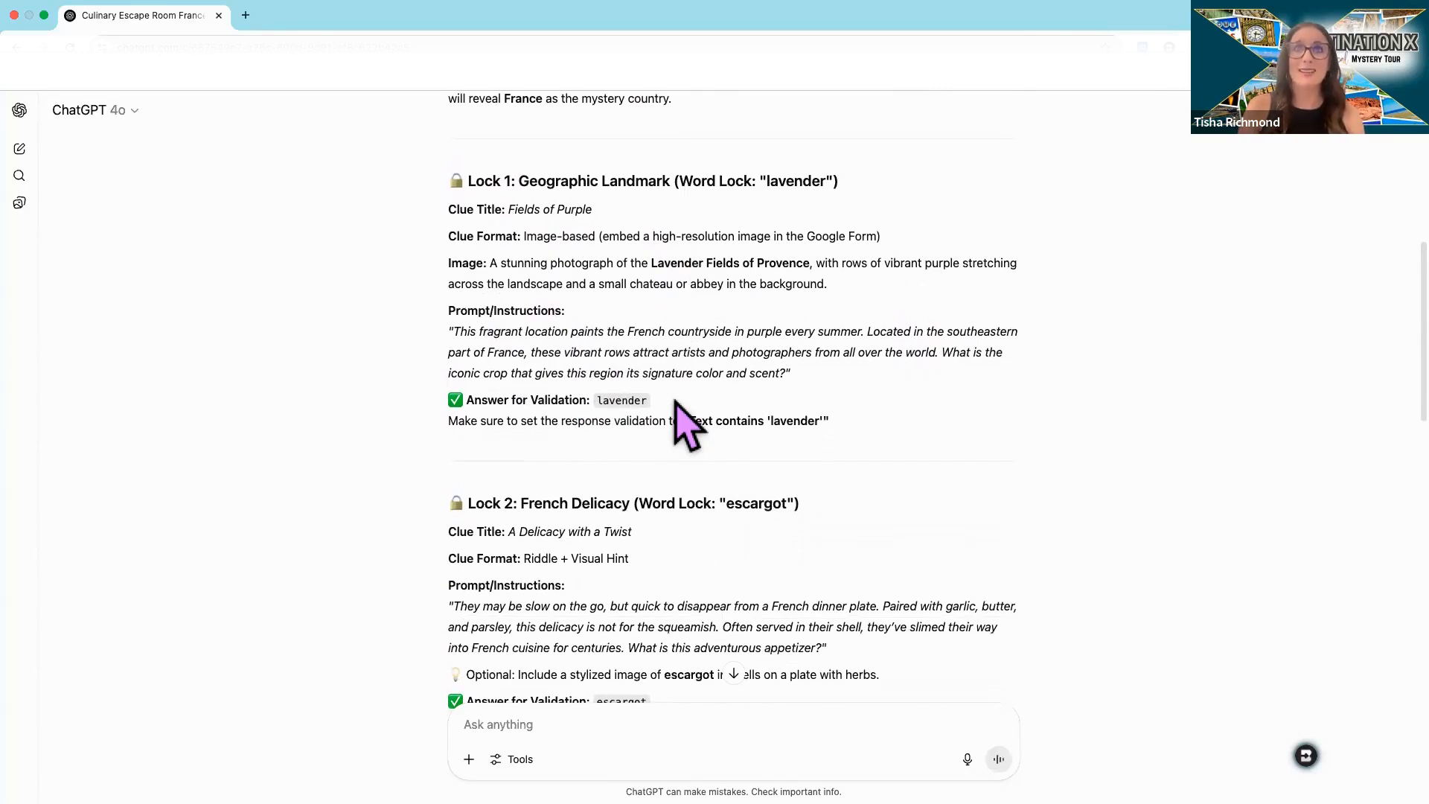
pyautogui.scroll(-3, 675, 401)
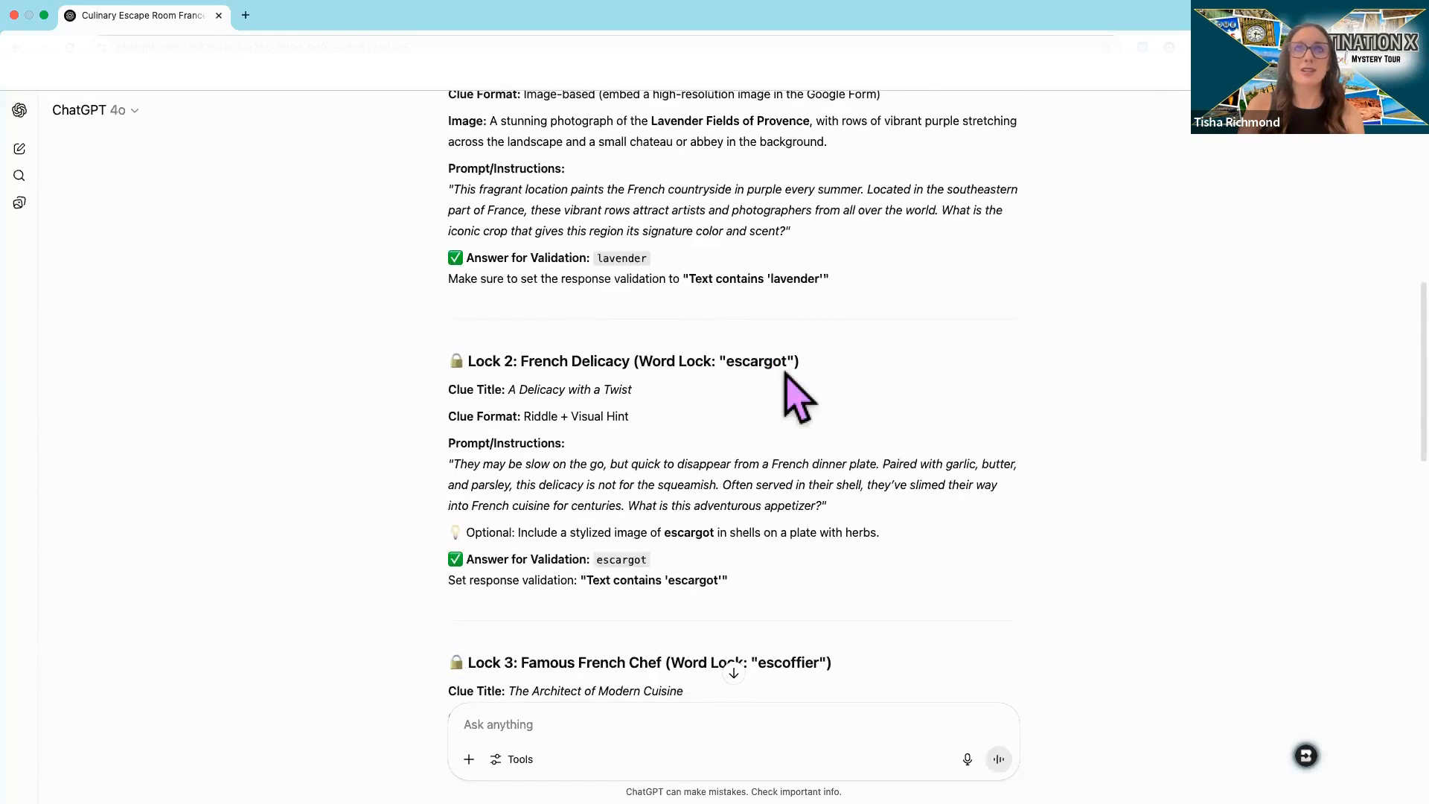
pyautogui.scroll(-1, 723, 476)
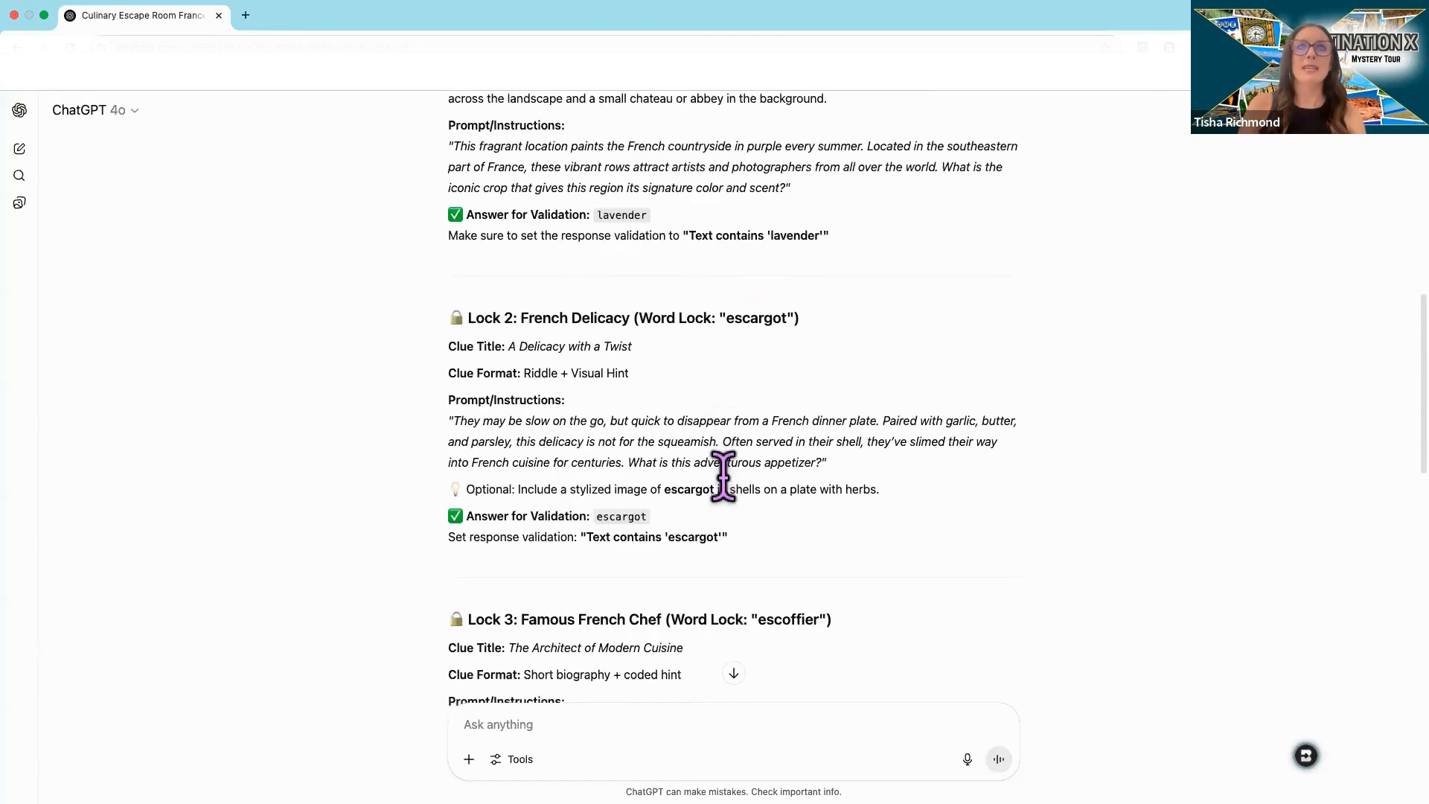
pyautogui.scroll(-1, 725, 472)
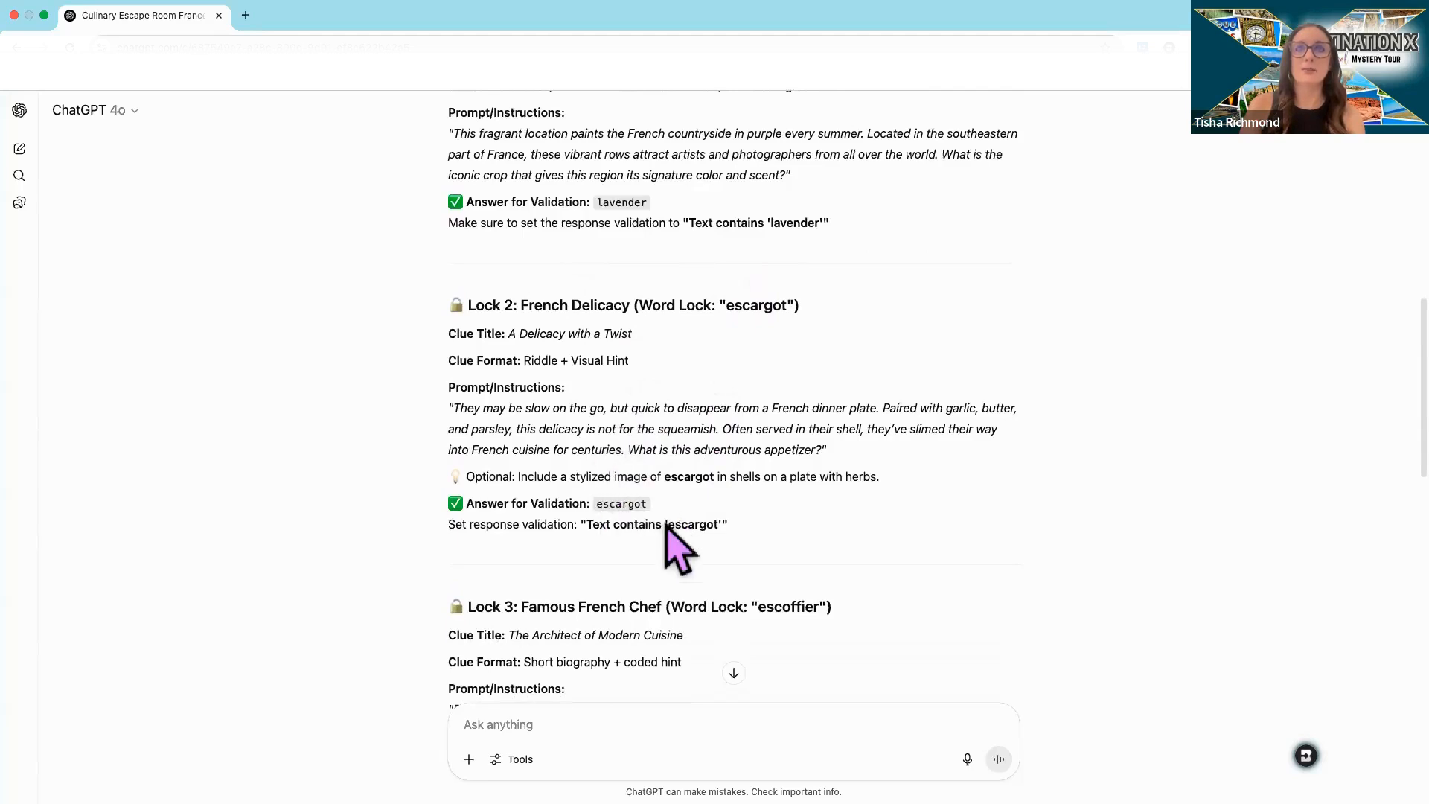
pyautogui.scroll(-5, 681, 592)
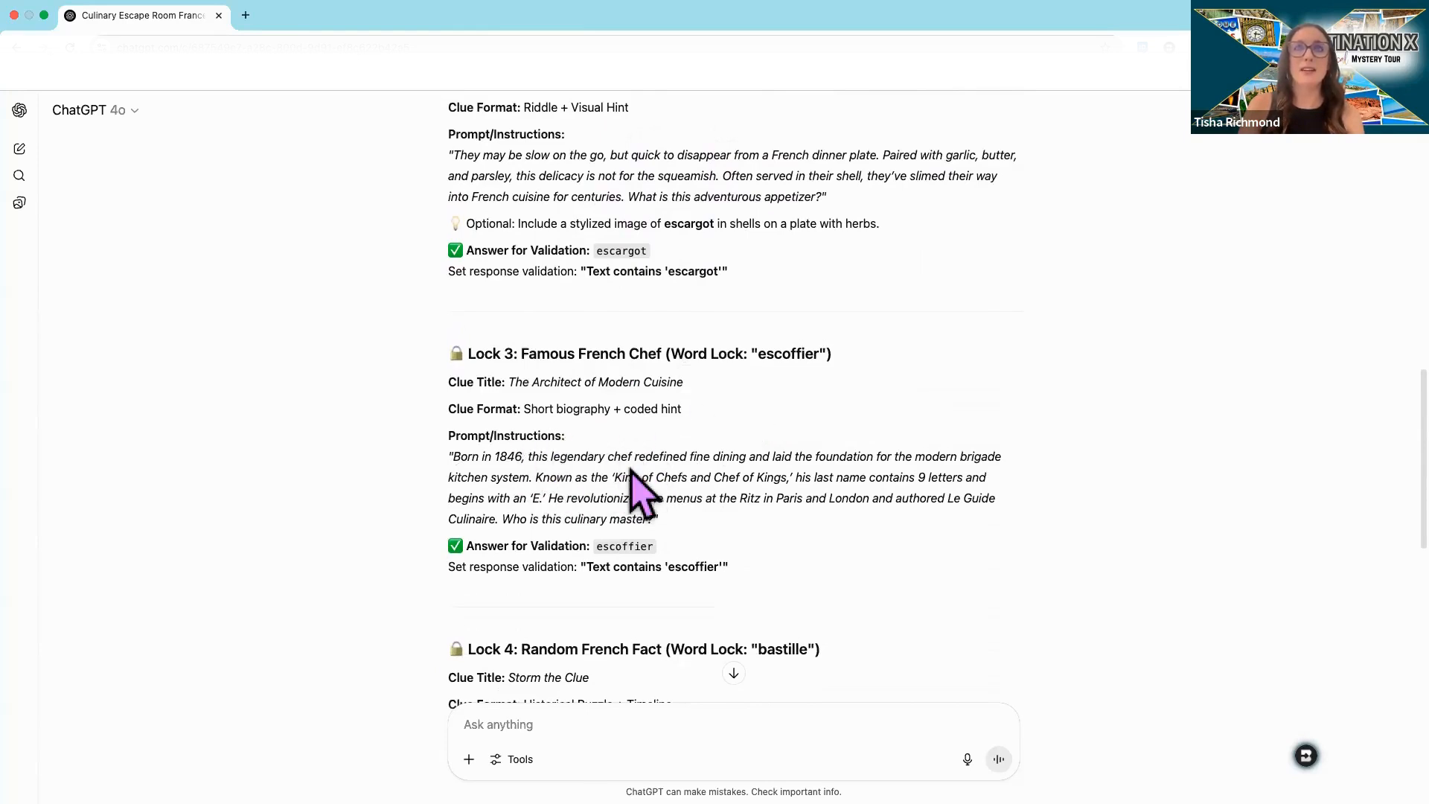
pyautogui.scroll(-1, 735, 627)
pyautogui.scroll(-5, 733, 607)
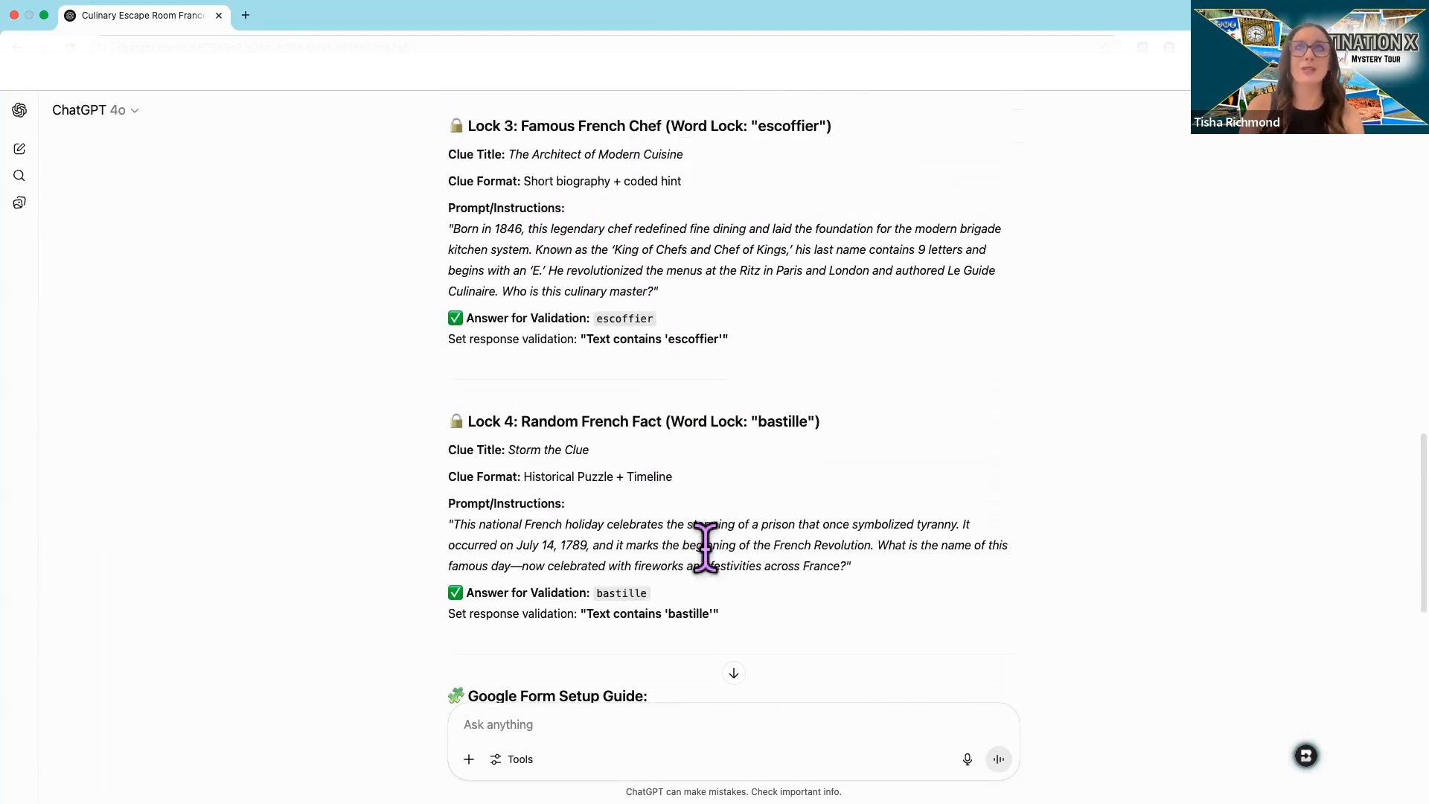
pyautogui.scroll(-3, 704, 547)
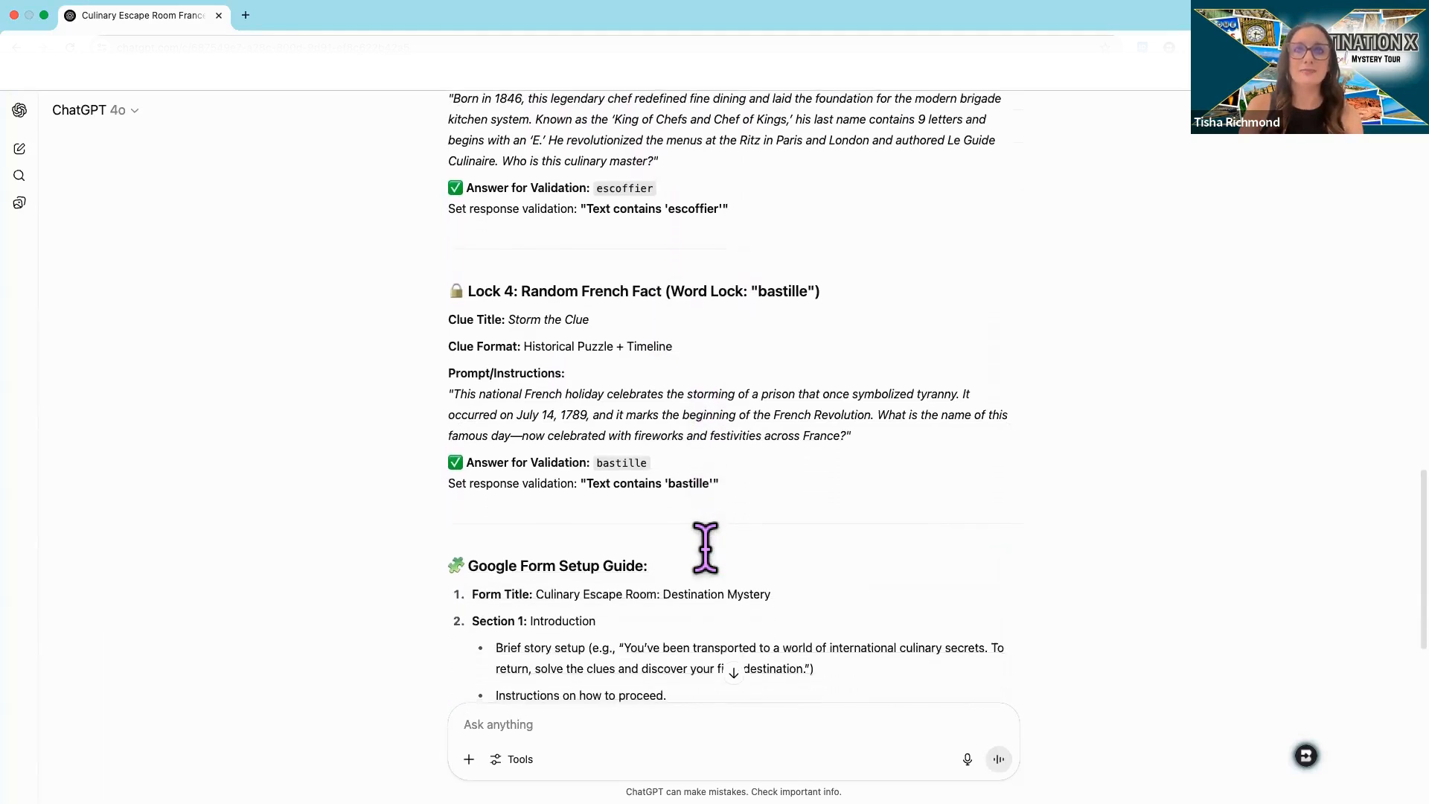
pyautogui.scroll(-5, 707, 575)
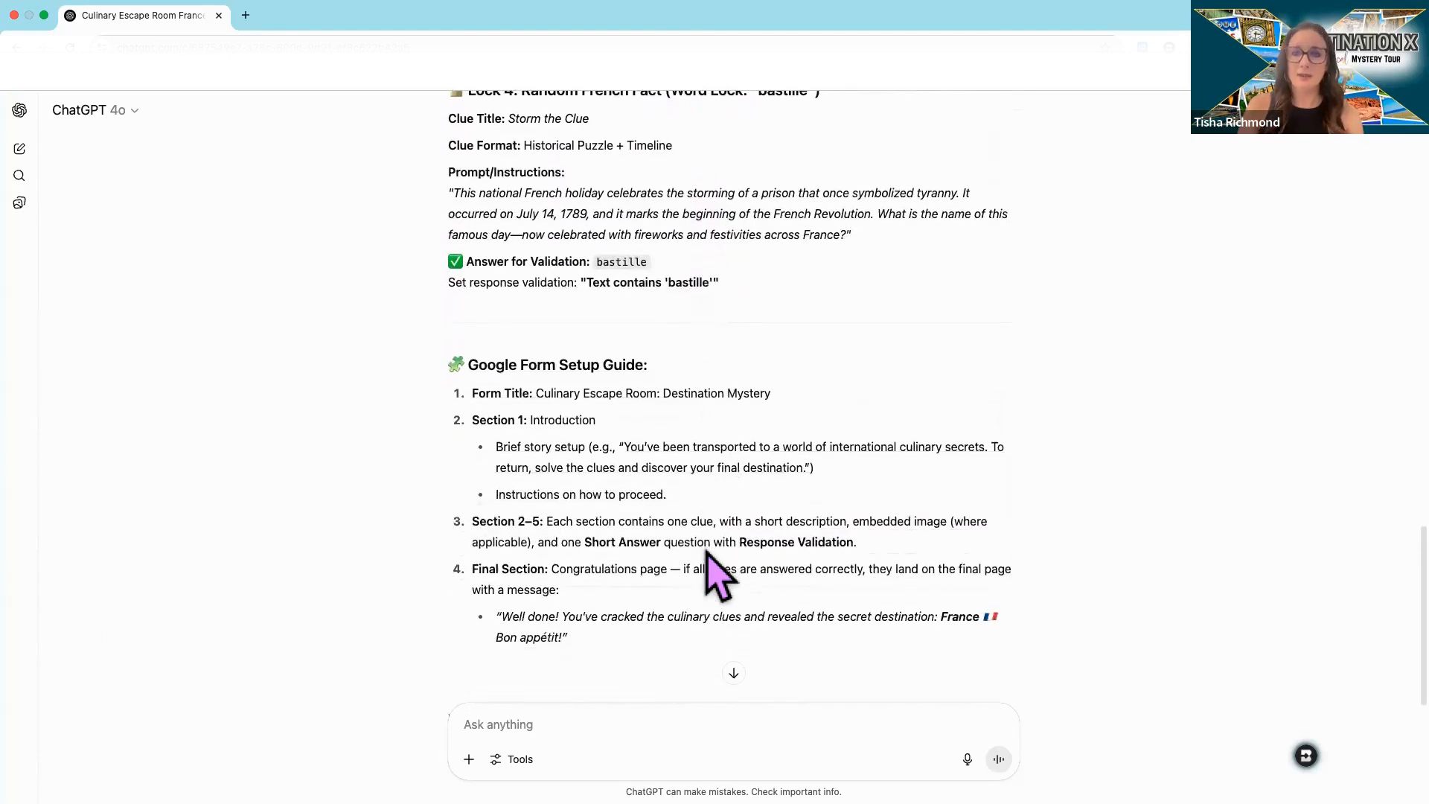
pyautogui.scroll(-3, 747, 619)
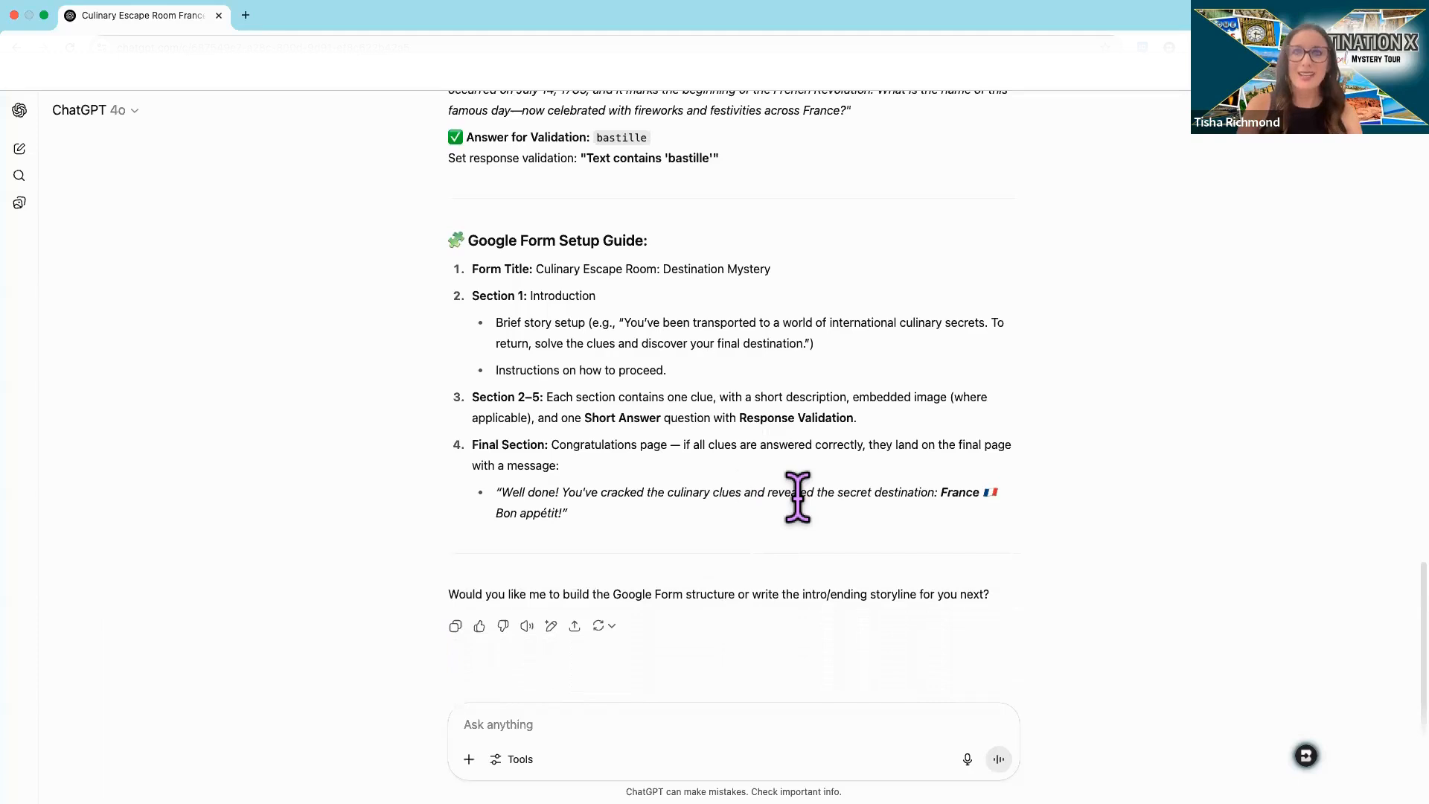
pyautogui.scroll(2, 797, 497)
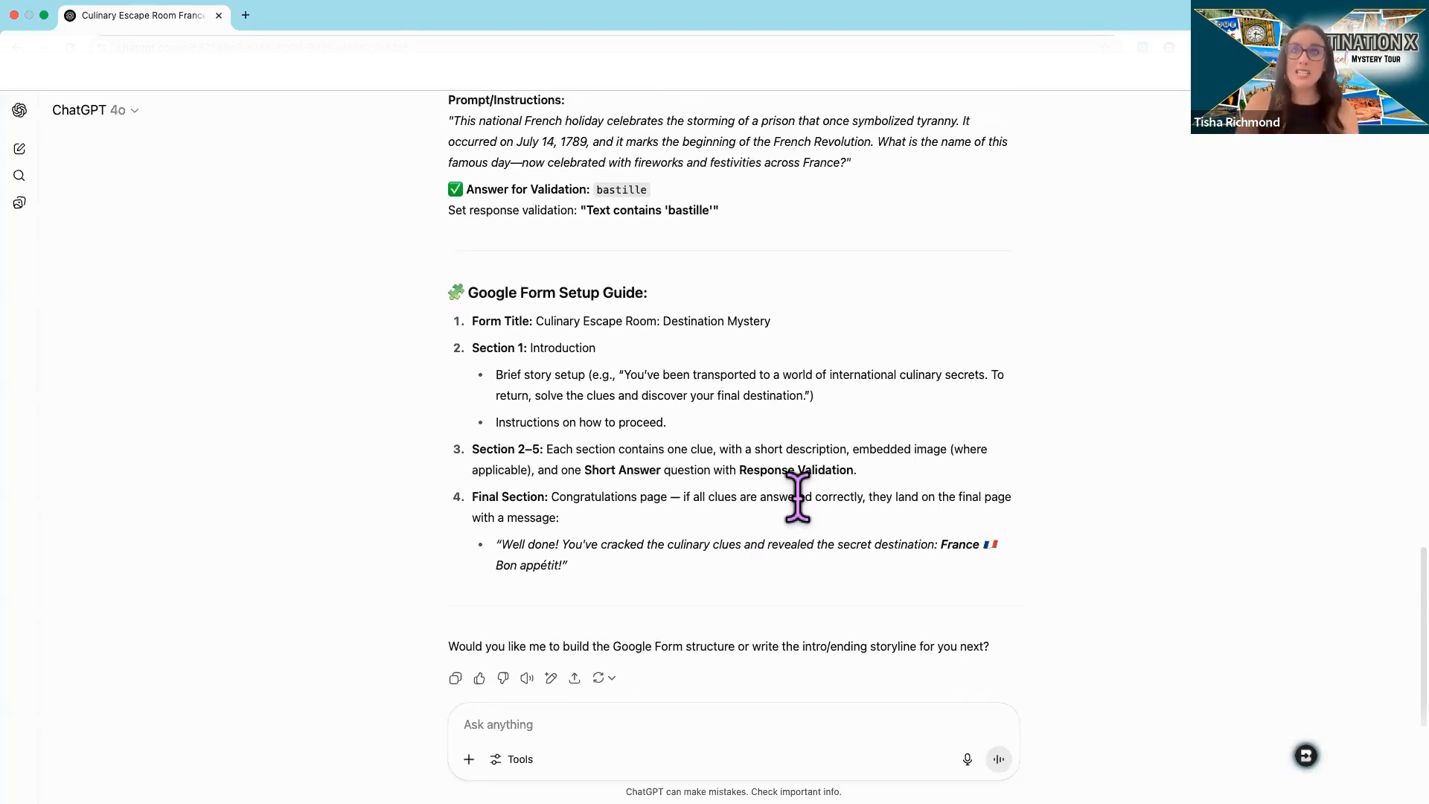
pyautogui.scroll(-1, 797, 497)
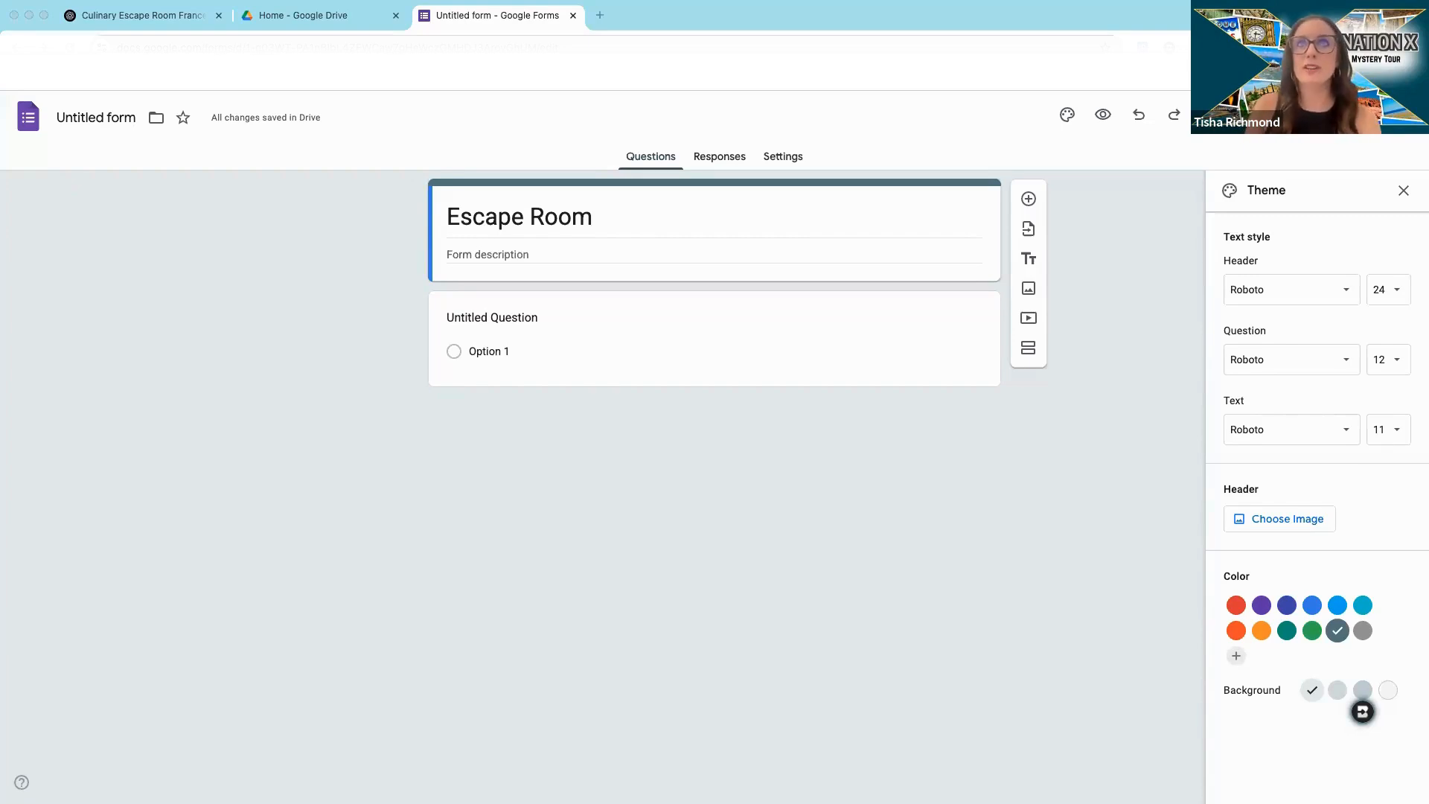
# Step: Upload the Destination X picture "Copy of The Great F...n (1).png" from Downloads as the form's header image
pyautogui.click(1068, 116)
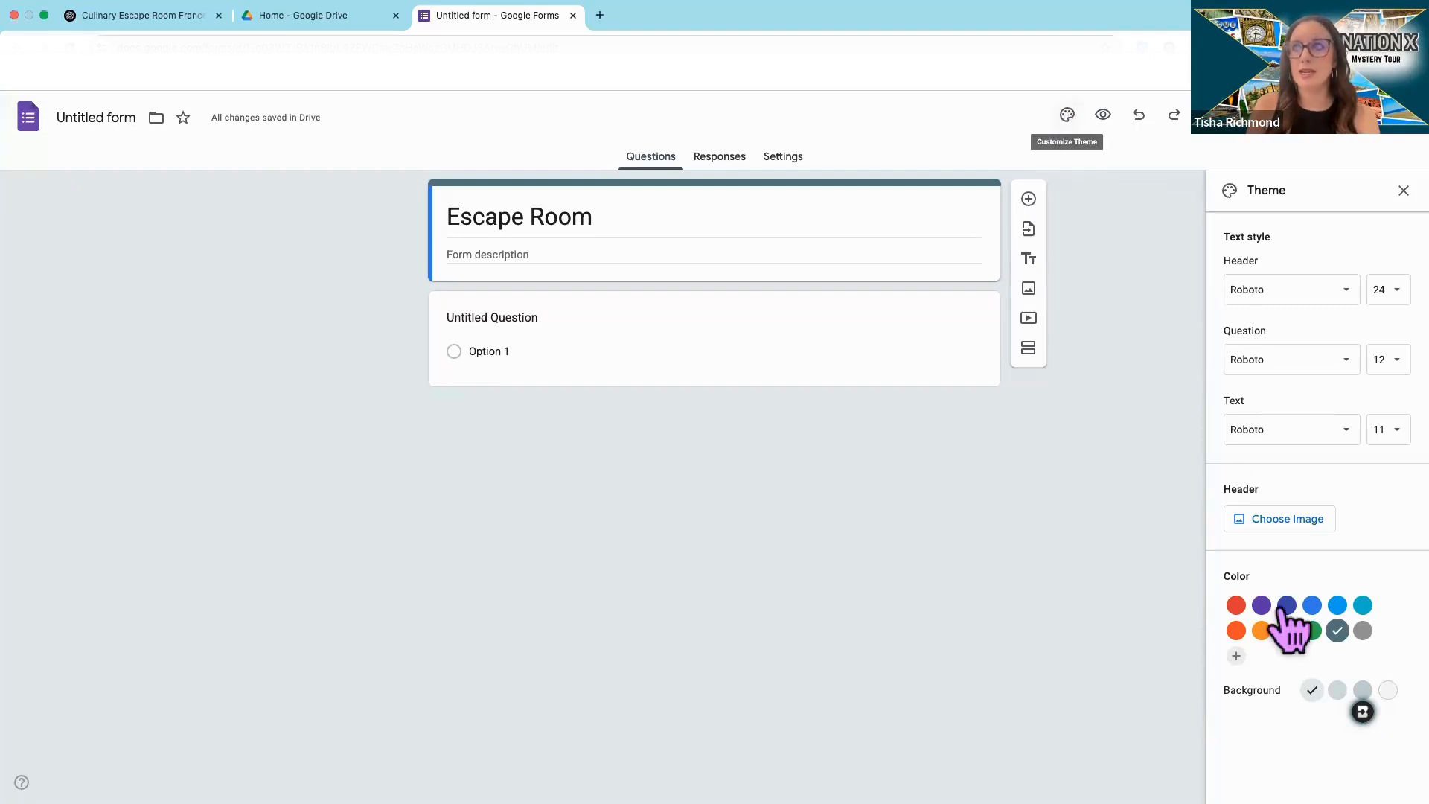
pyautogui.click(1282, 519)
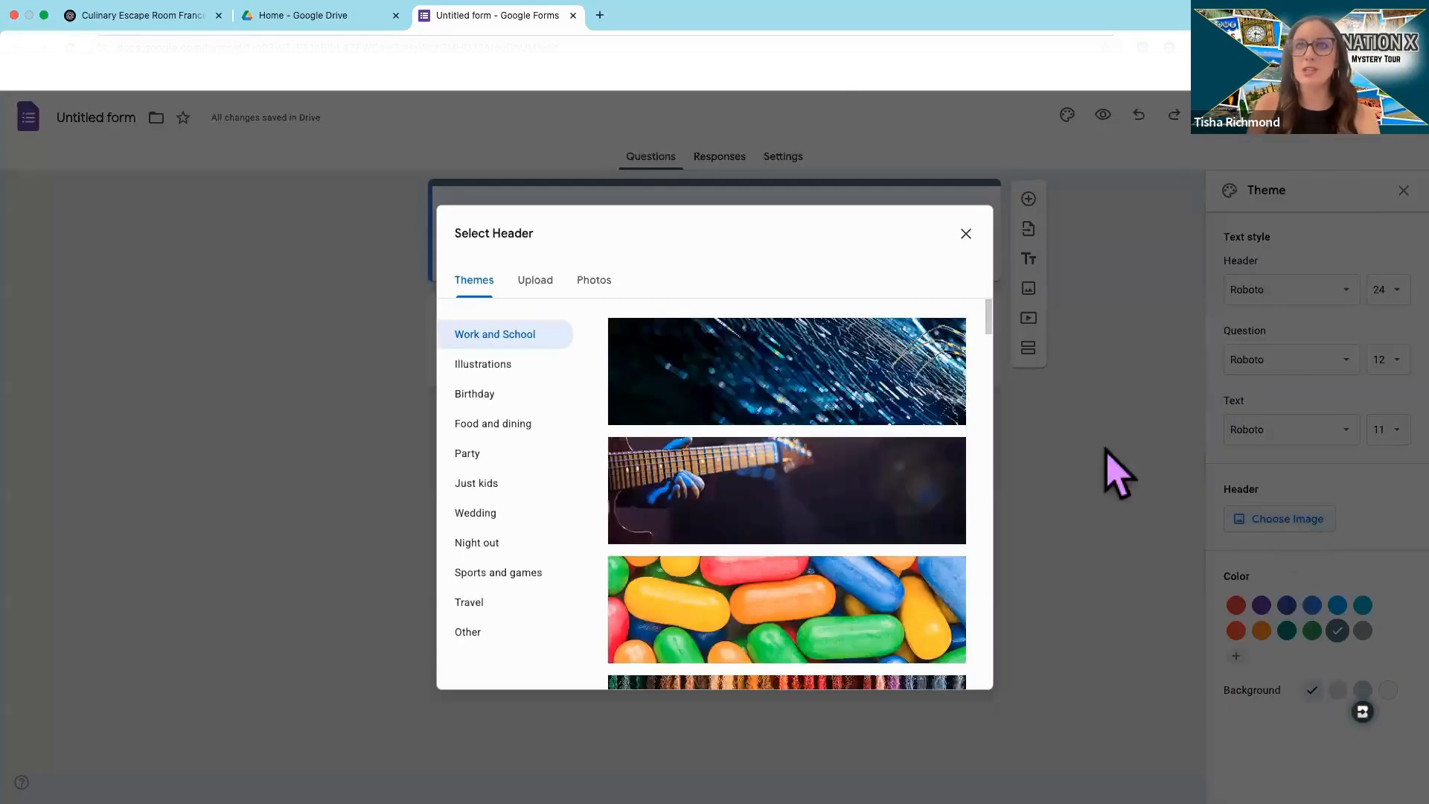
pyautogui.click(537, 283)
pyautogui.click(685, 547)
pyautogui.click(909, 387)
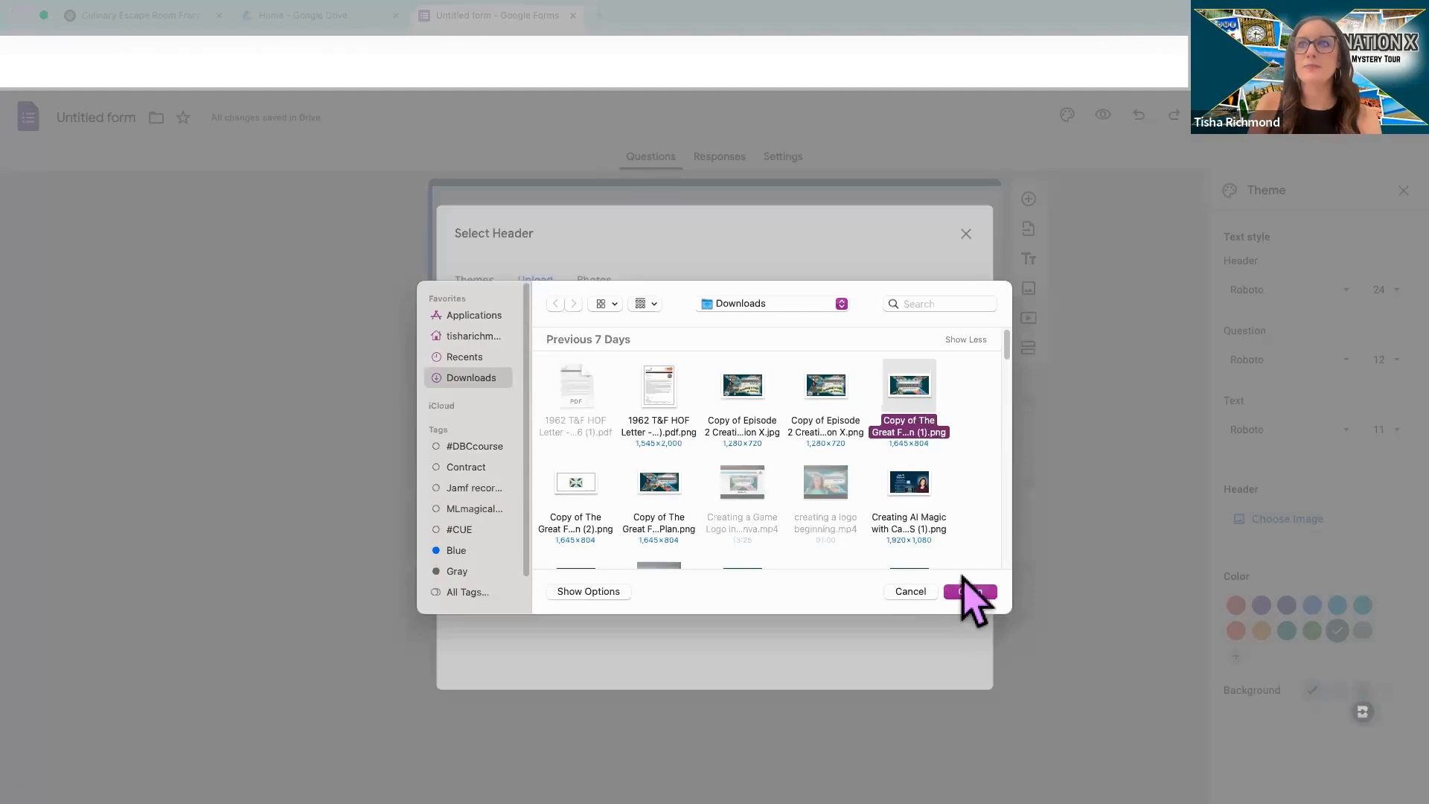
pyautogui.click(964, 589)
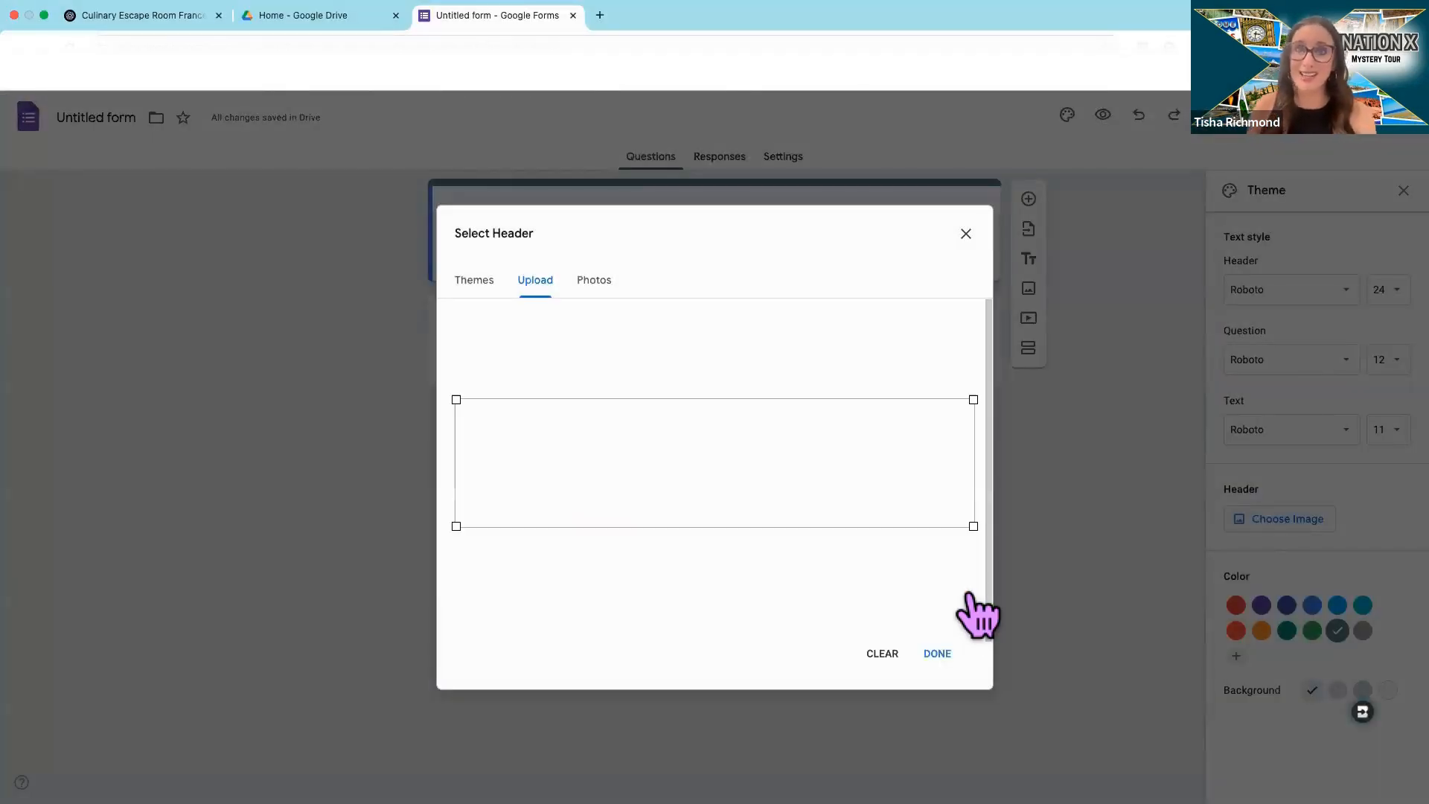
# Step: Crop the header image around the "DESTINATION X Where the X are we?" title and set the theme color to dark teal
pyautogui.moveTo(893, 463); pyautogui.dragTo(892, 477)
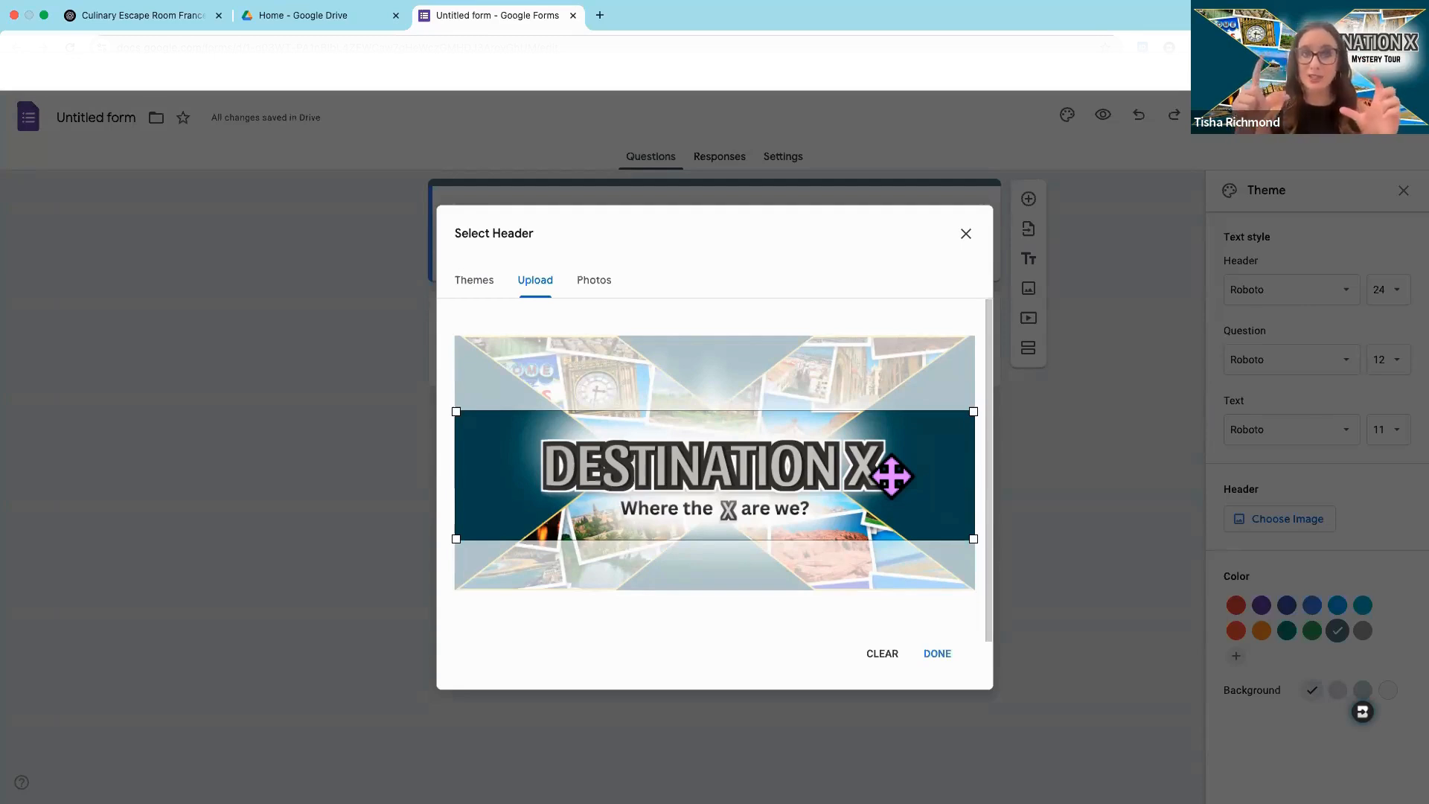
pyautogui.click(939, 655)
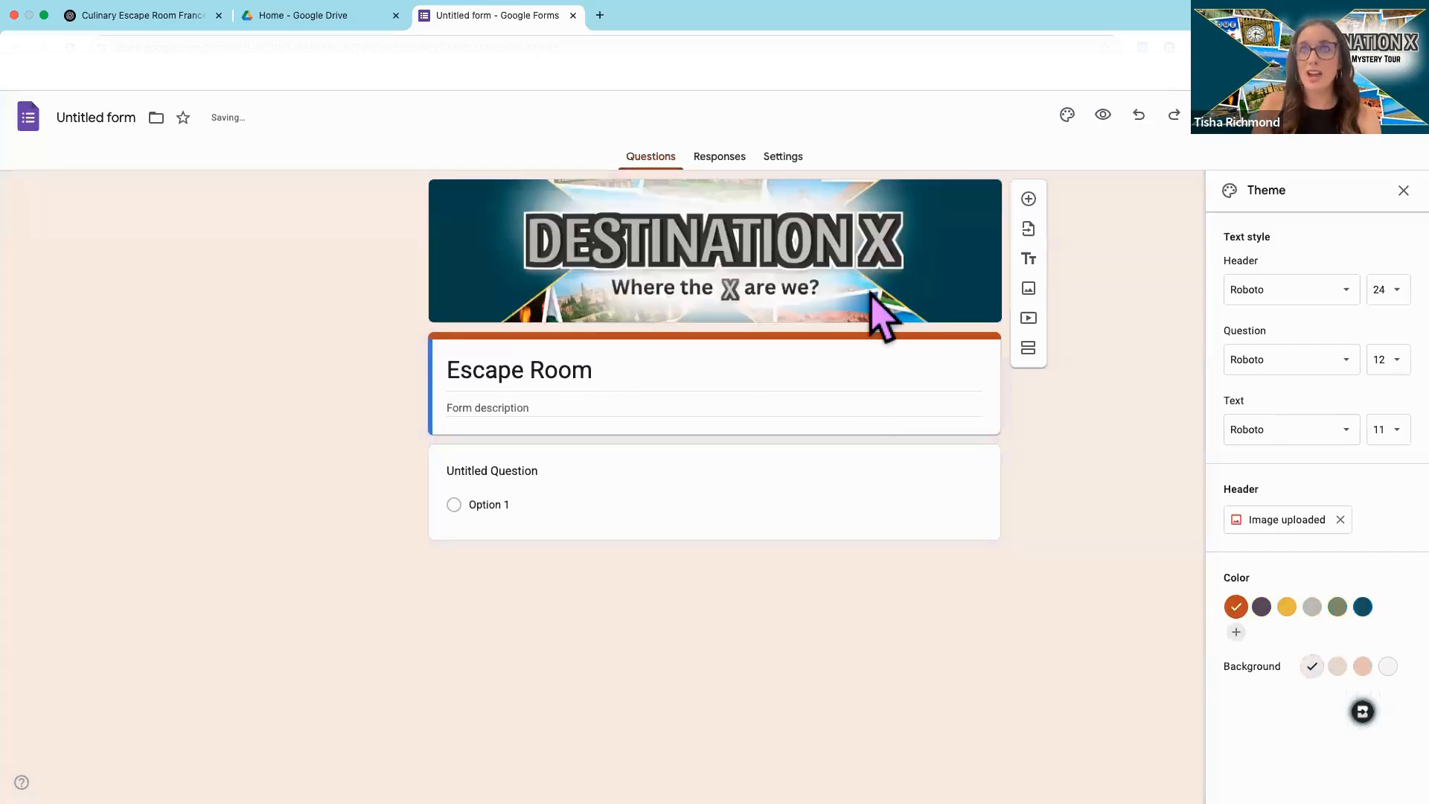
pyautogui.click(1337, 606)
pyautogui.click(1362, 607)
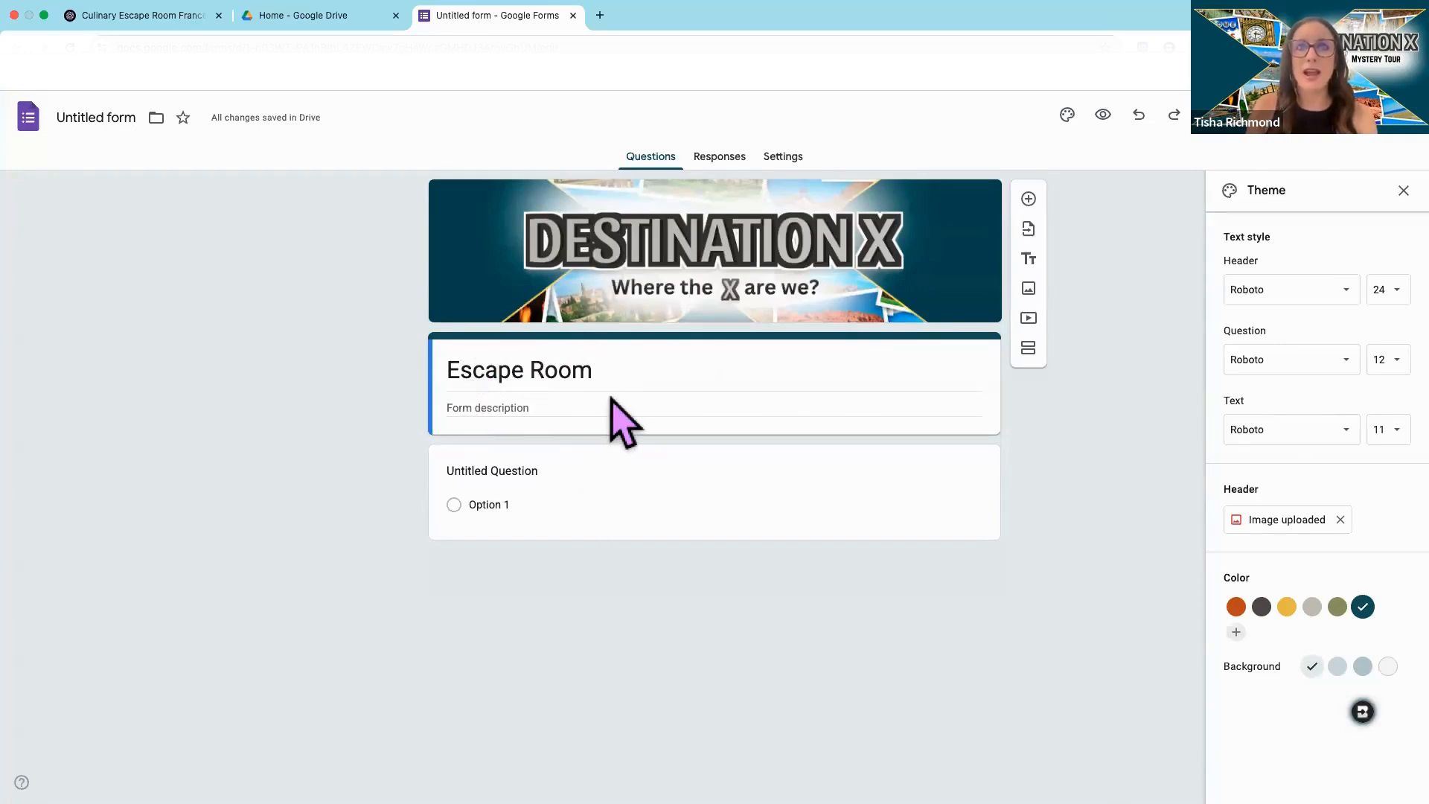
# Step: Replace the untitled question's text with "Clue 1:"
pyautogui.click(485, 470)
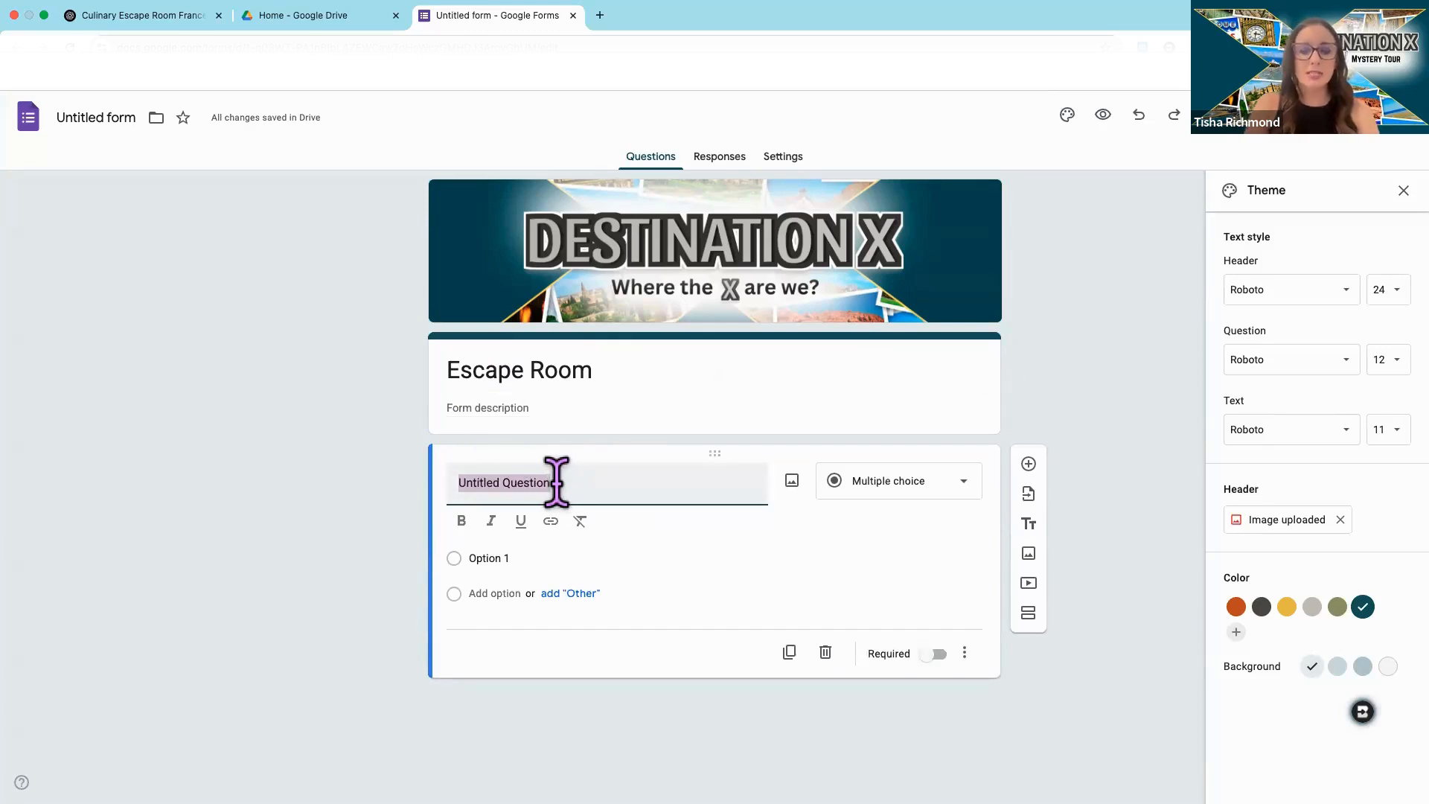
pyautogui.write('Clue: 1')
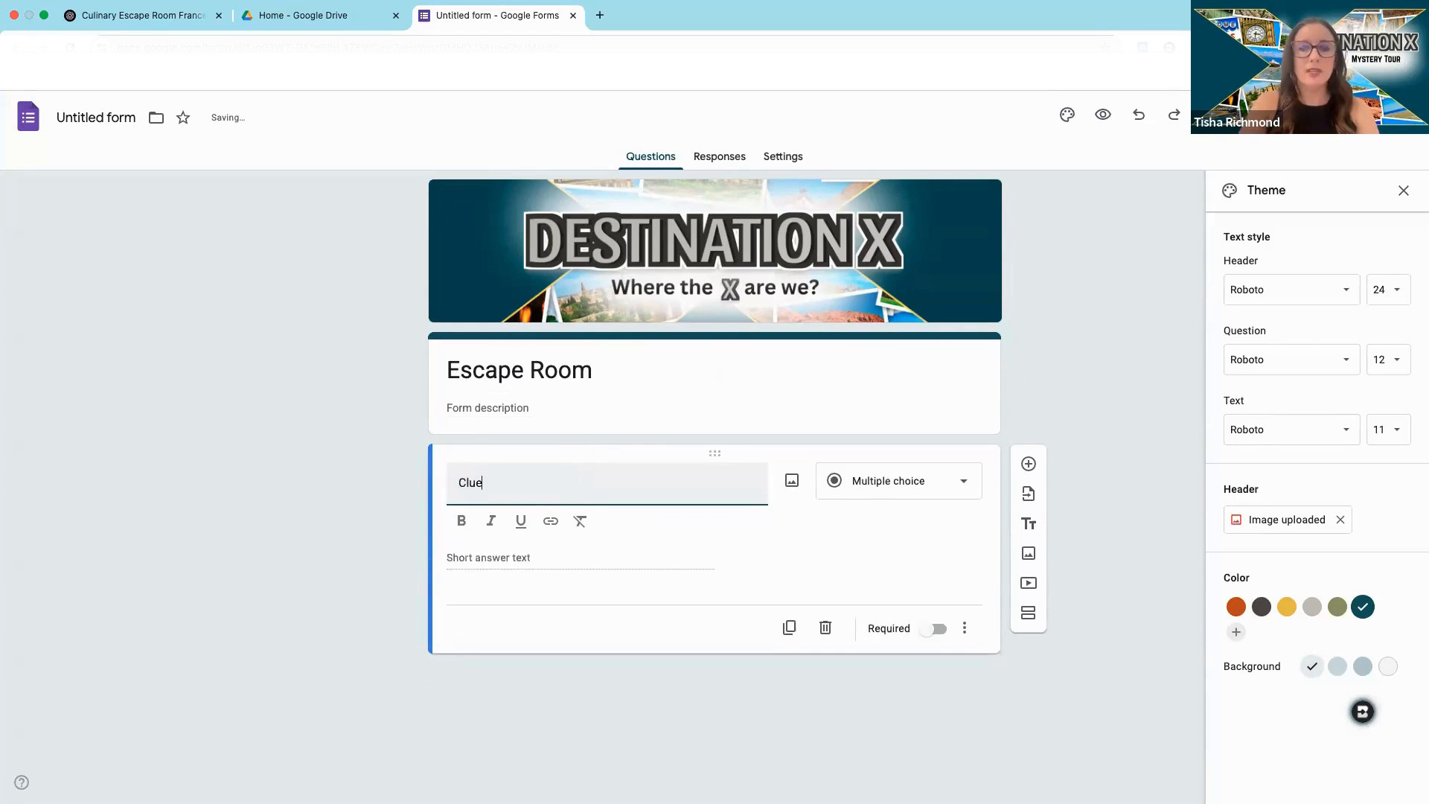
pyautogui.press('BackSpace')
pyautogui.press('BackSpace')
pyautogui.press('BackSpace')
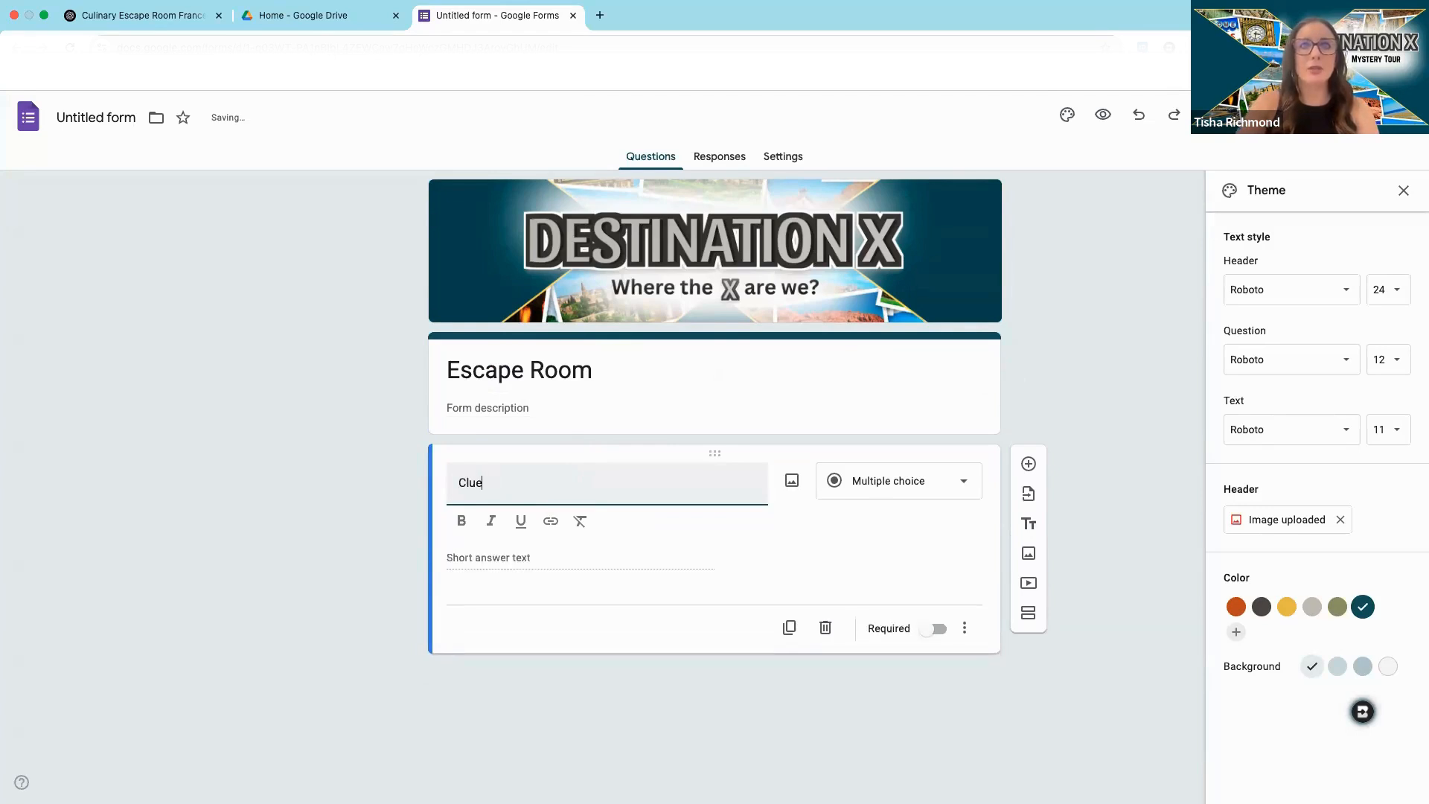
pyautogui.write('1:')
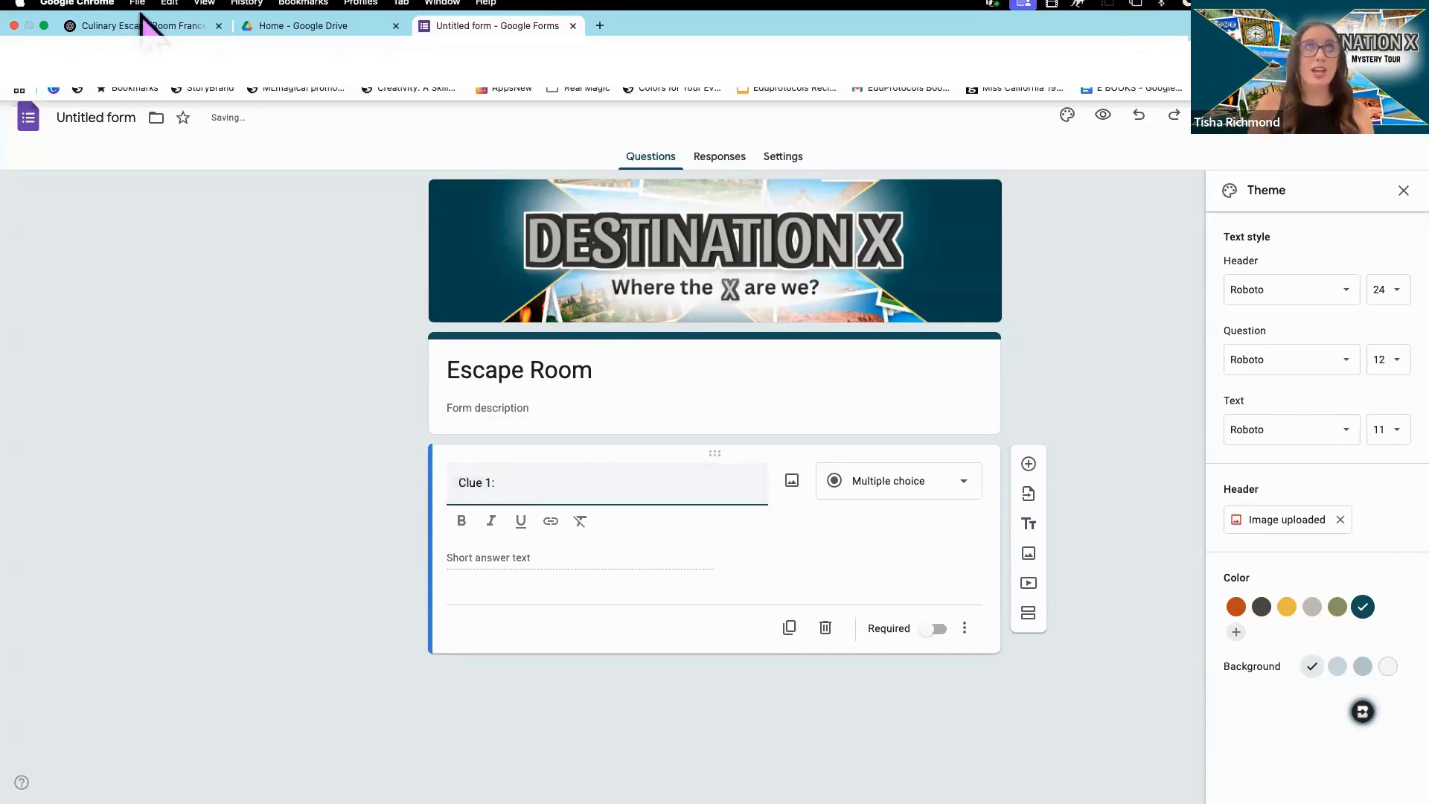
# Step: Copy the Lock 4 French holiday prompt from ChatGPT and paste it after "Clue 1:" in the Google Forms question
pyautogui.click(141, 33)
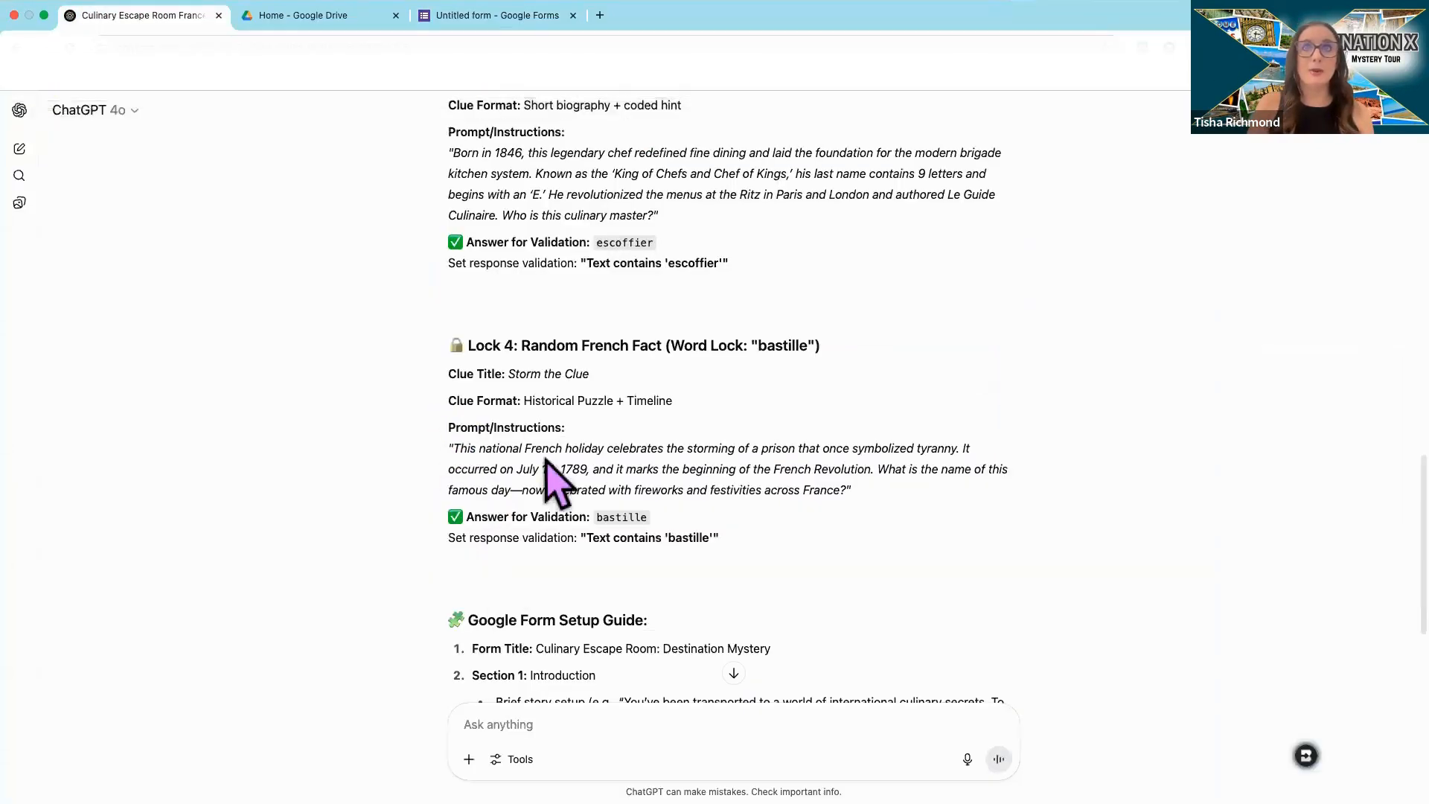
pyautogui.moveTo(454, 451); pyautogui.dragTo(844, 488)
pyautogui.press('super+c')
pyautogui.keyDown('shift'); pyautogui.click(823, 152); pyautogui.keyUp('shift')
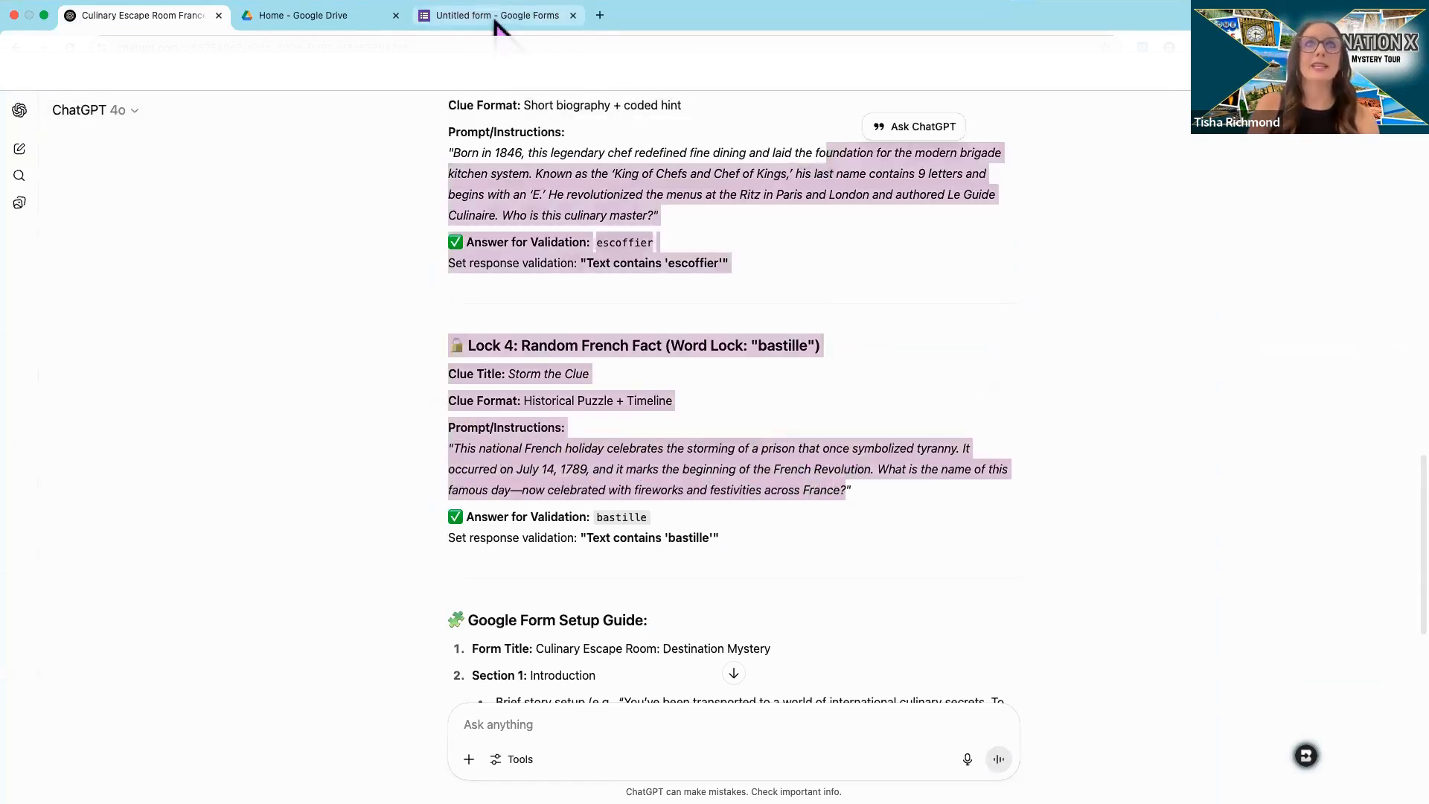
pyautogui.click(497, 15)
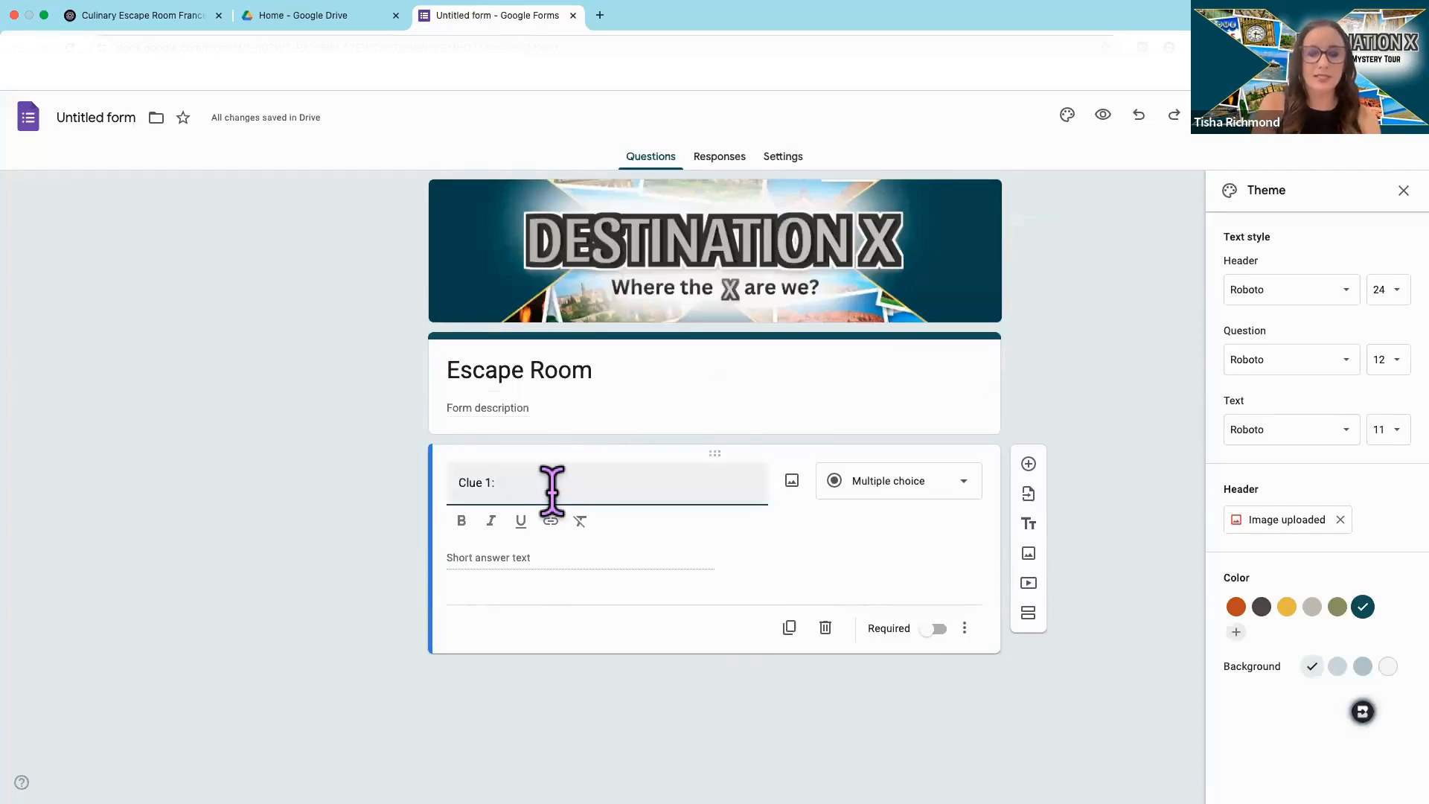
pyautogui.press('super+v')
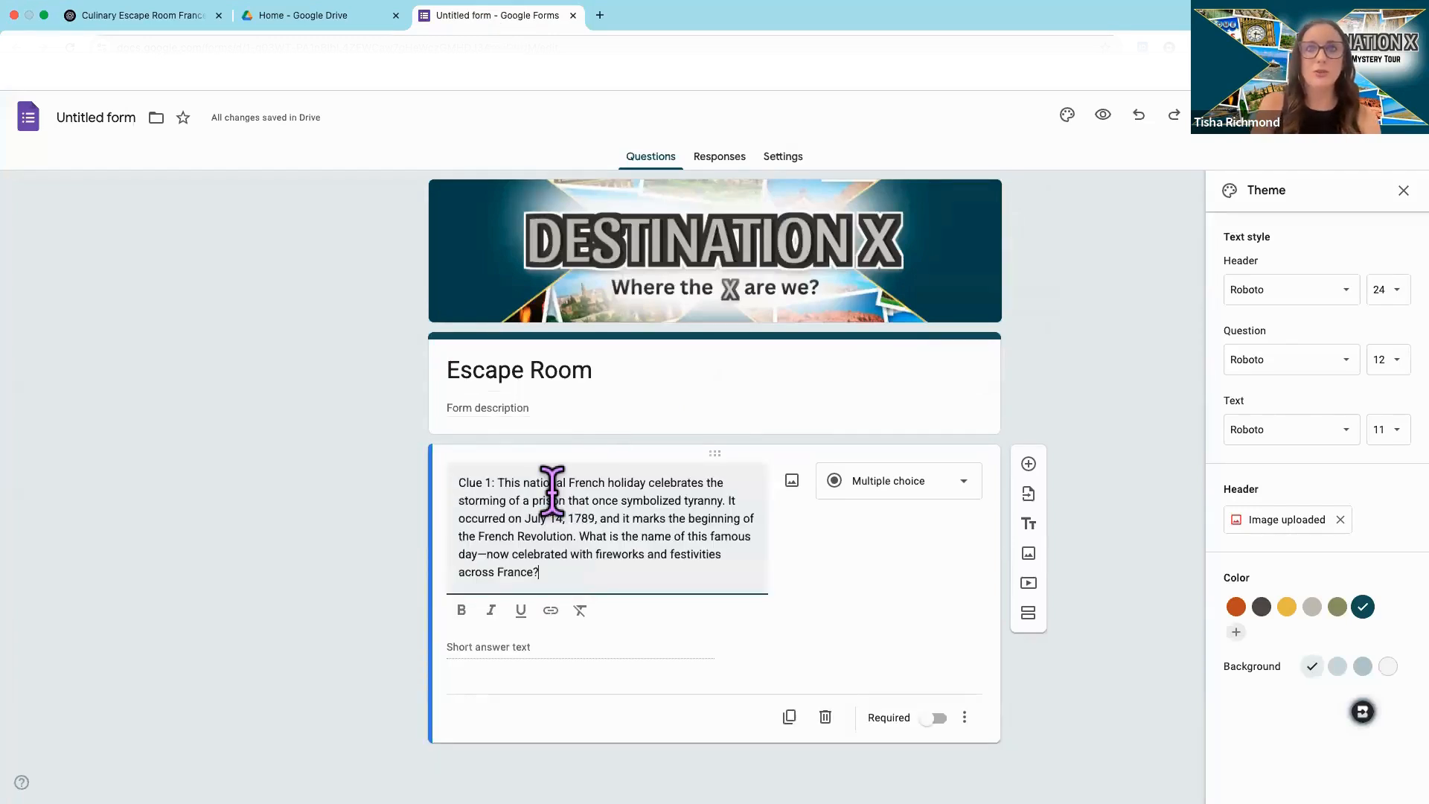
pyautogui.click(550, 611)
pyautogui.click(792, 526)
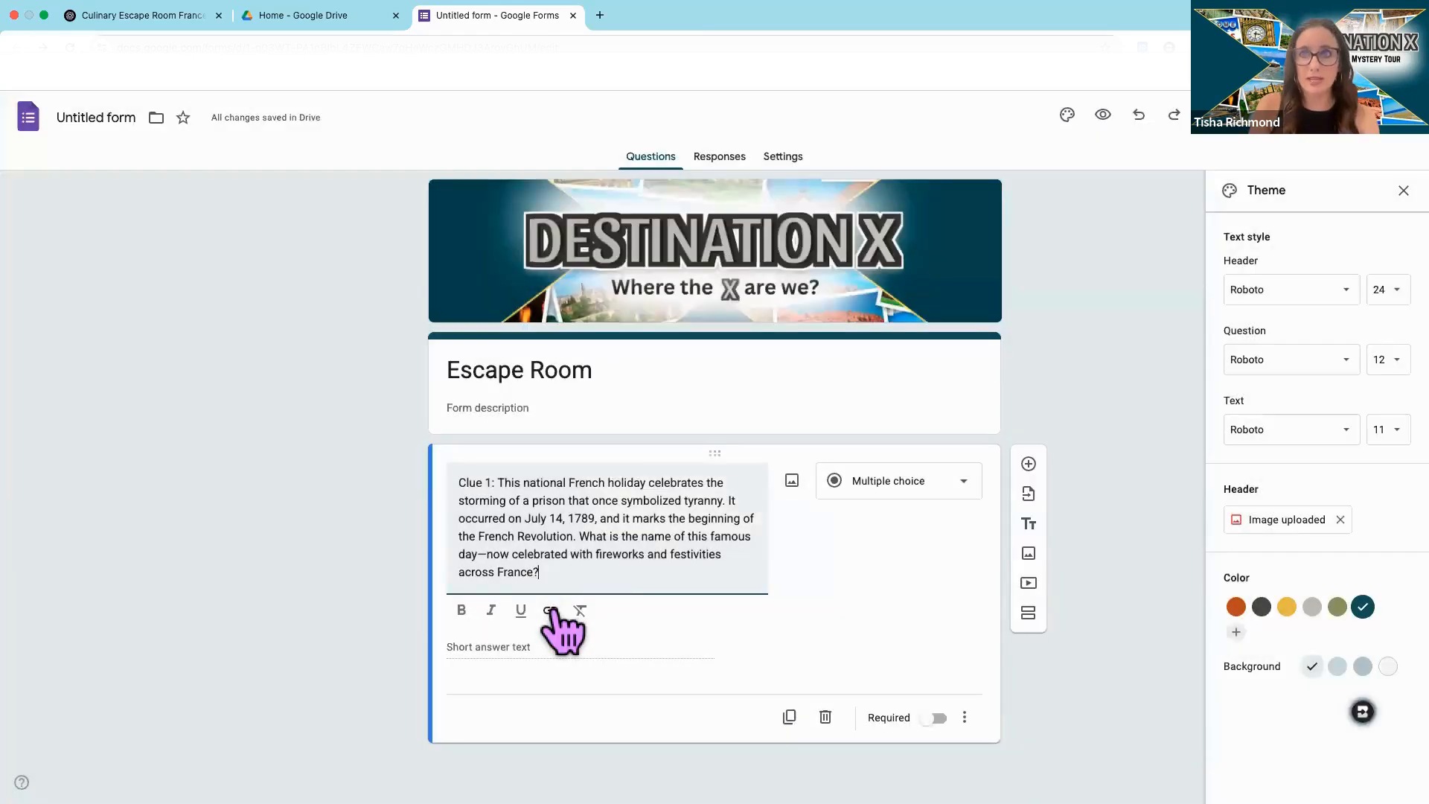
pyautogui.click(791, 481)
pyautogui.click(1078, 234)
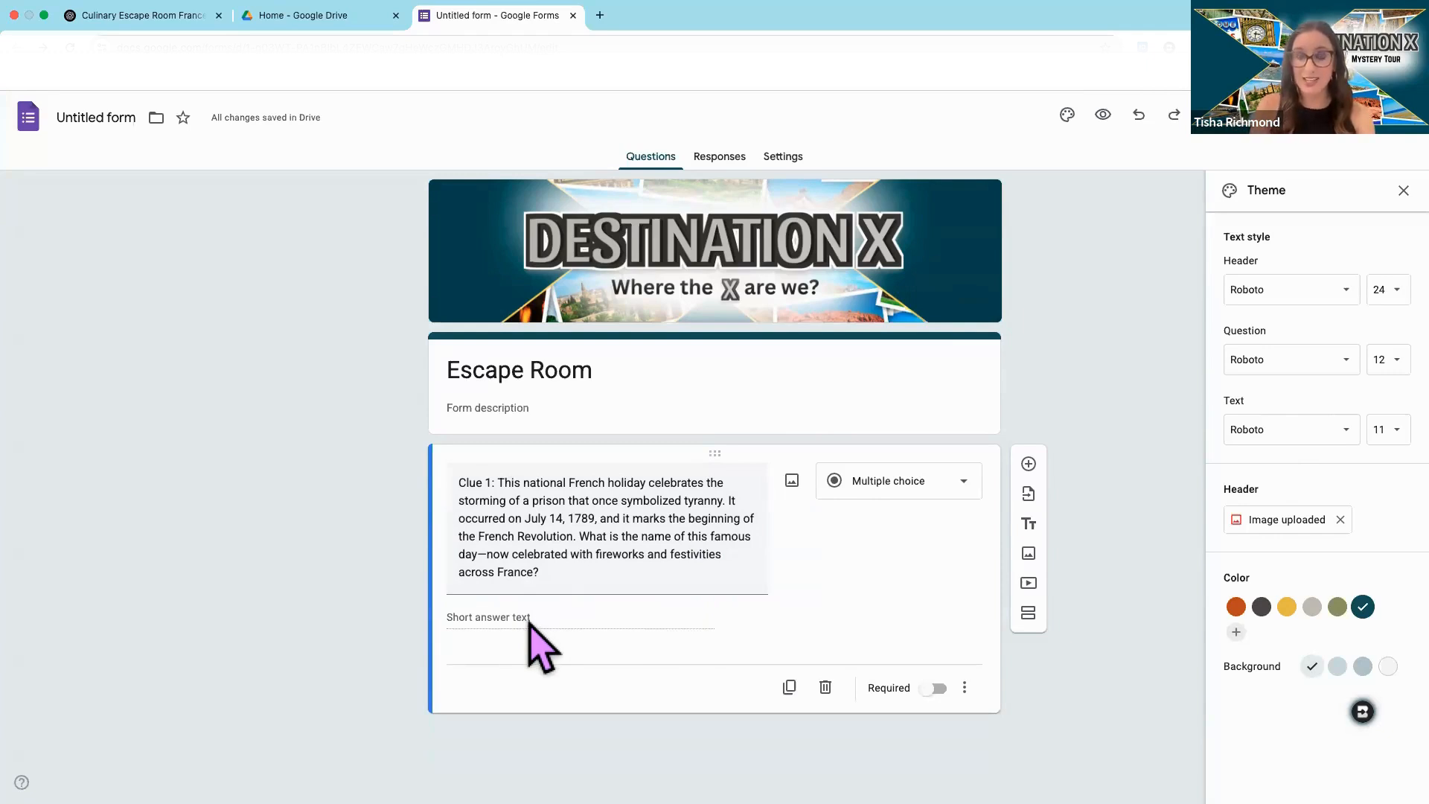
# Step: Turn on response validation for the Clue 1 short answer question
pyautogui.click(964, 686)
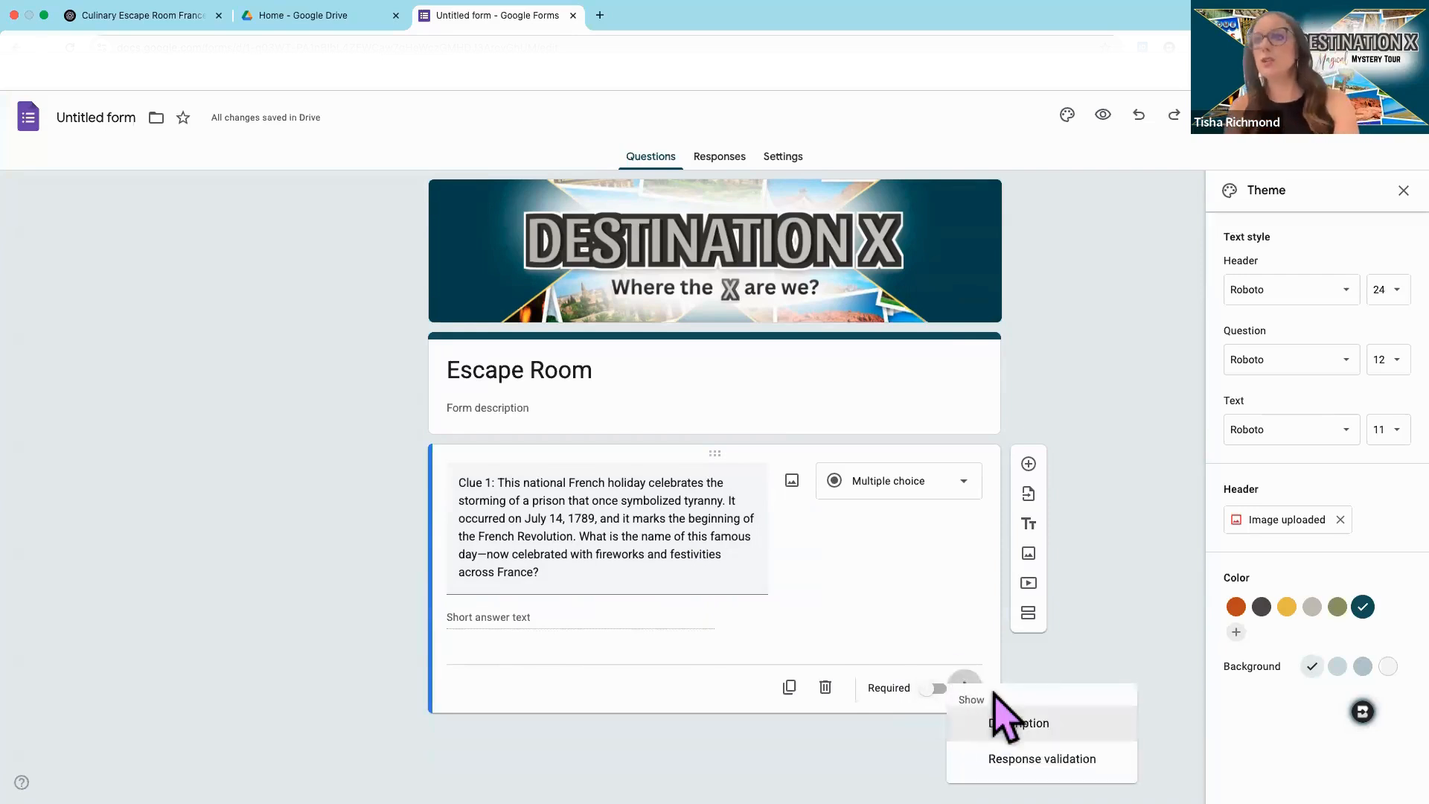
pyautogui.click(968, 692)
pyautogui.click(974, 692)
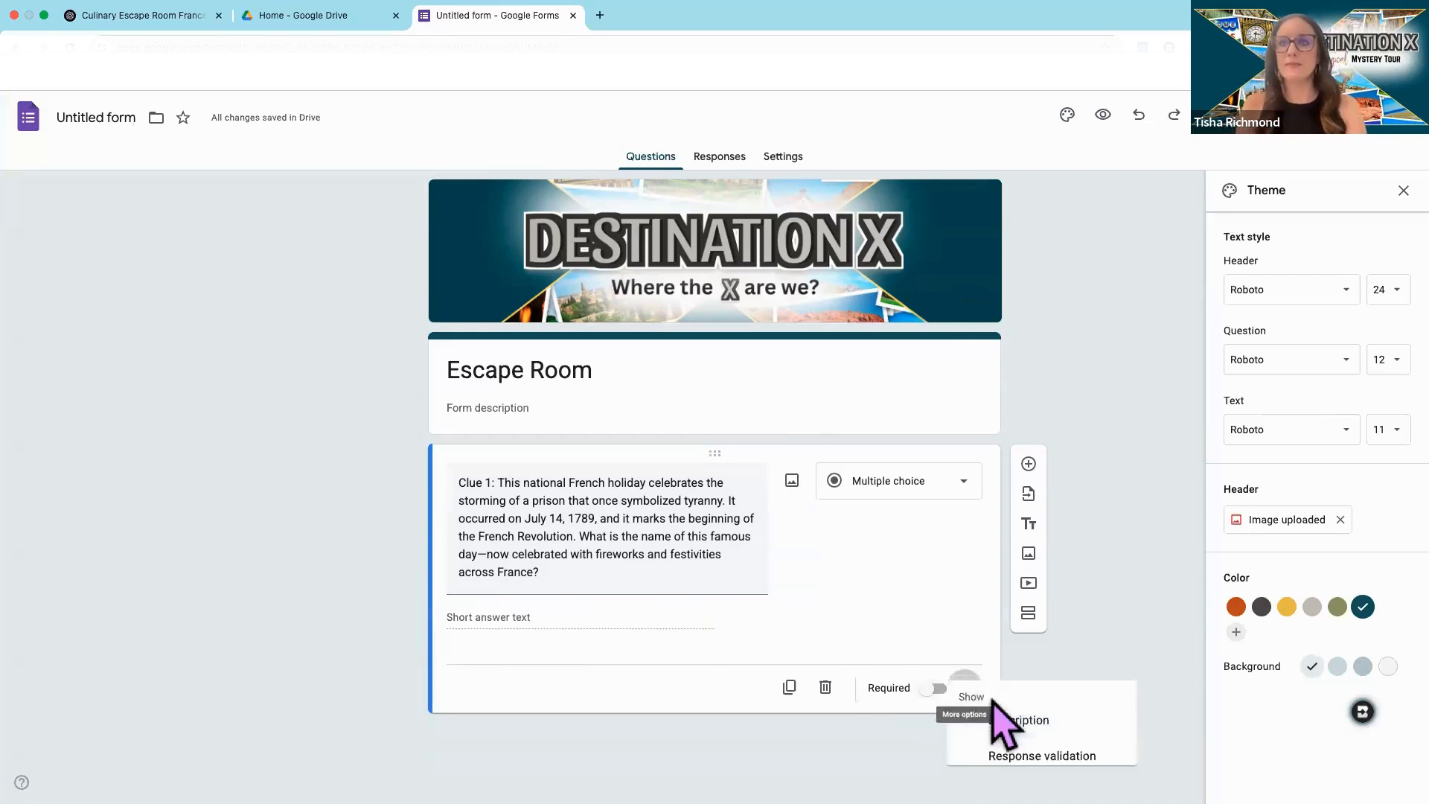
pyautogui.click(1042, 759)
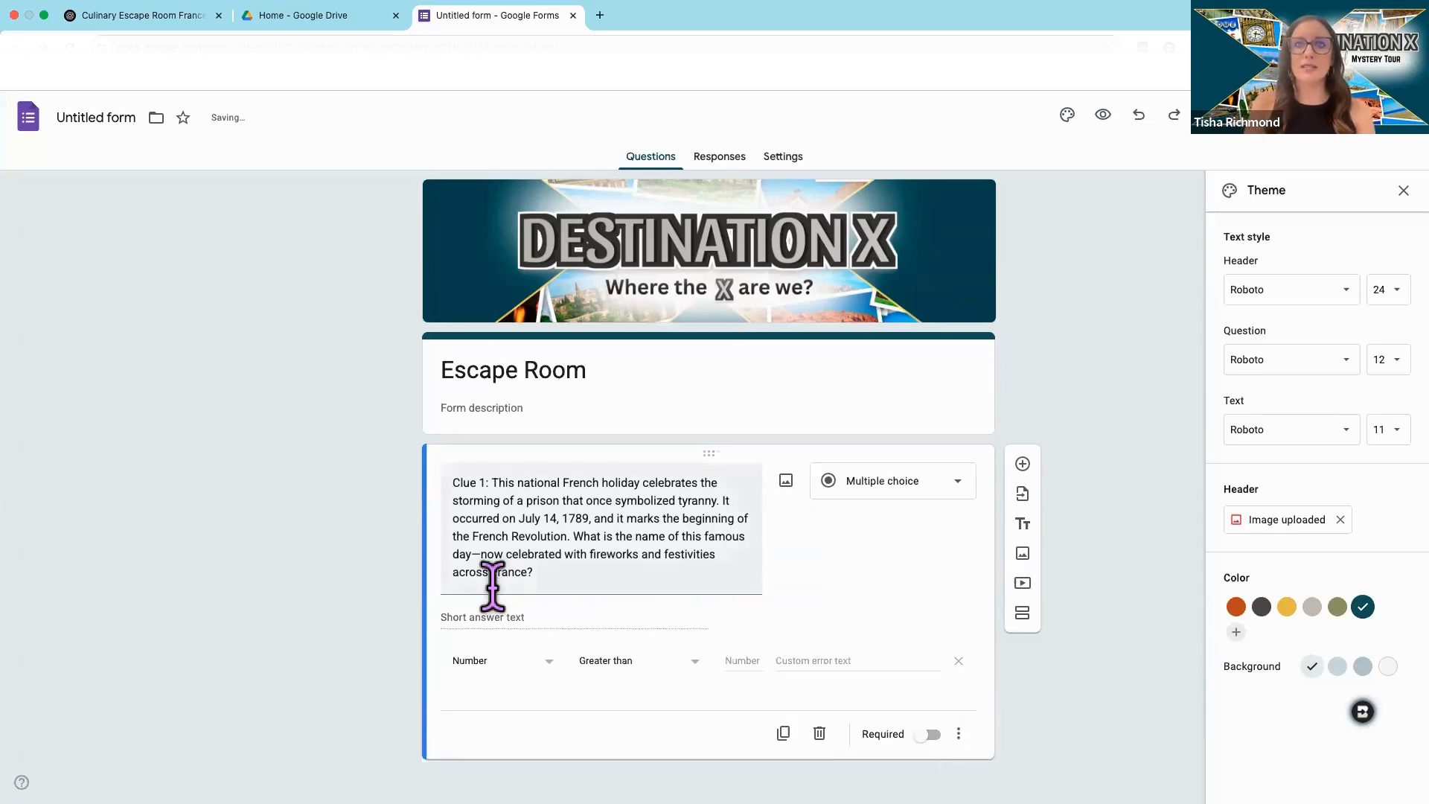
# Step: Set the Clue 1 response validation to require text that contains "BASTILLE"
pyautogui.click(535, 662)
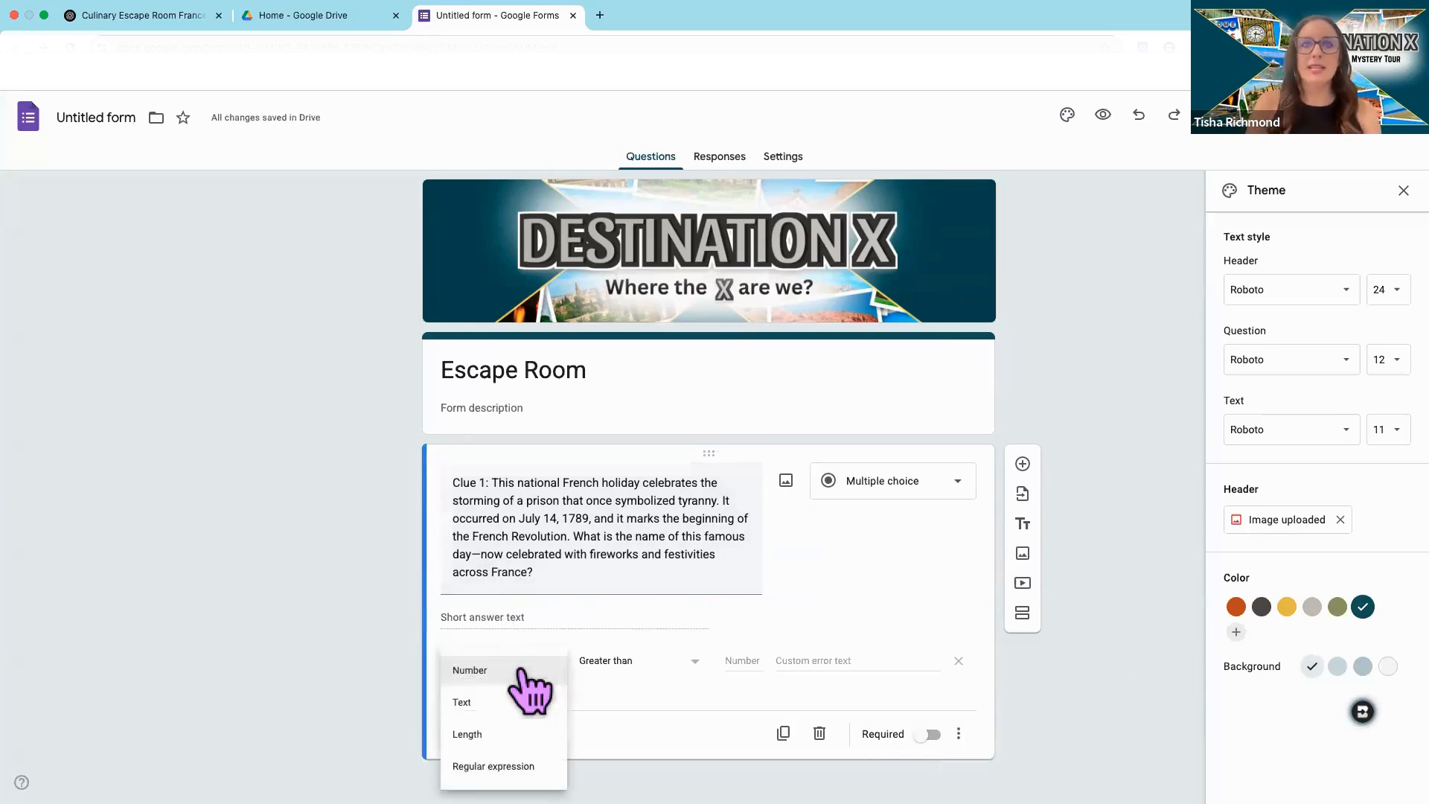
pyautogui.click(484, 704)
pyautogui.click(640, 662)
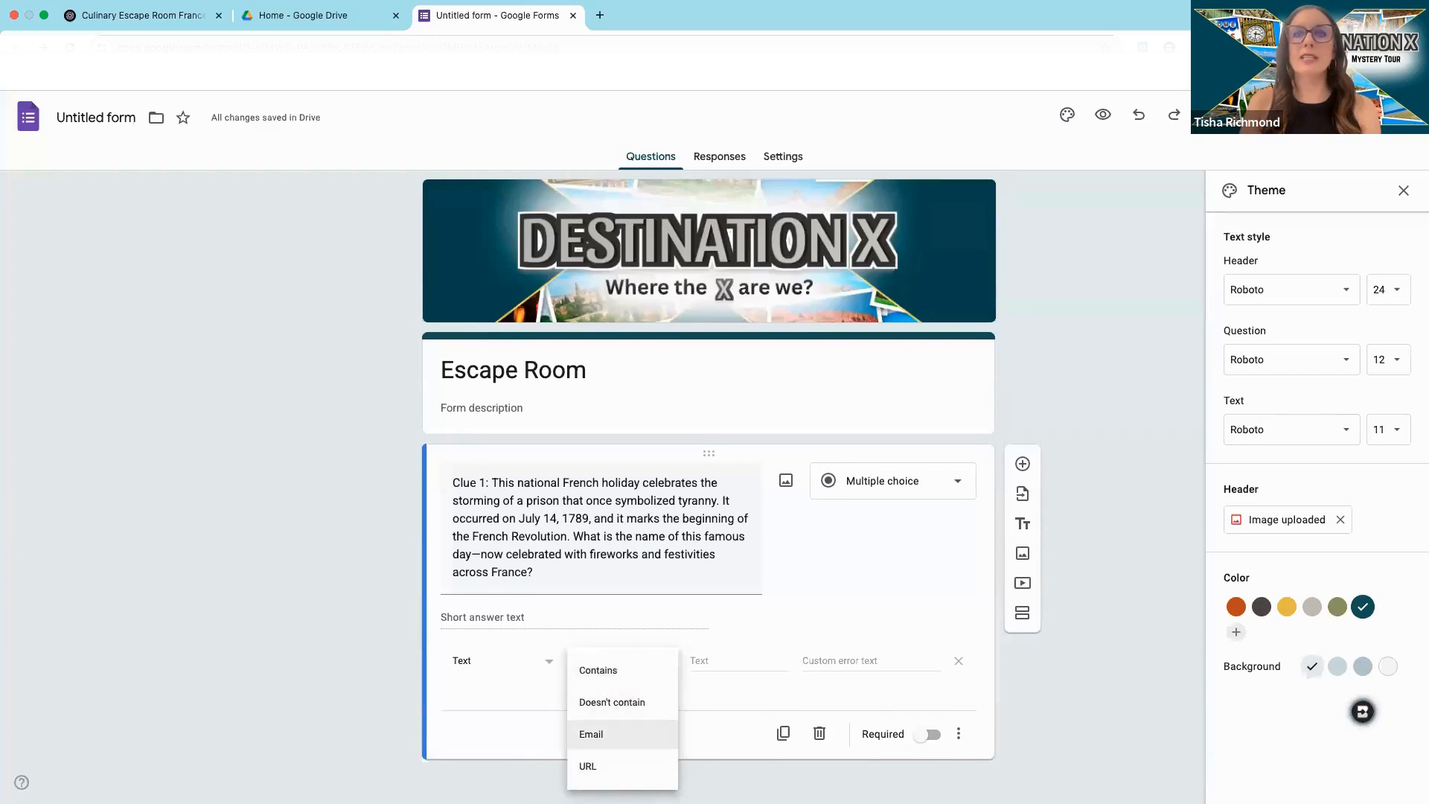
pyautogui.click(599, 670)
pyautogui.click(706, 656)
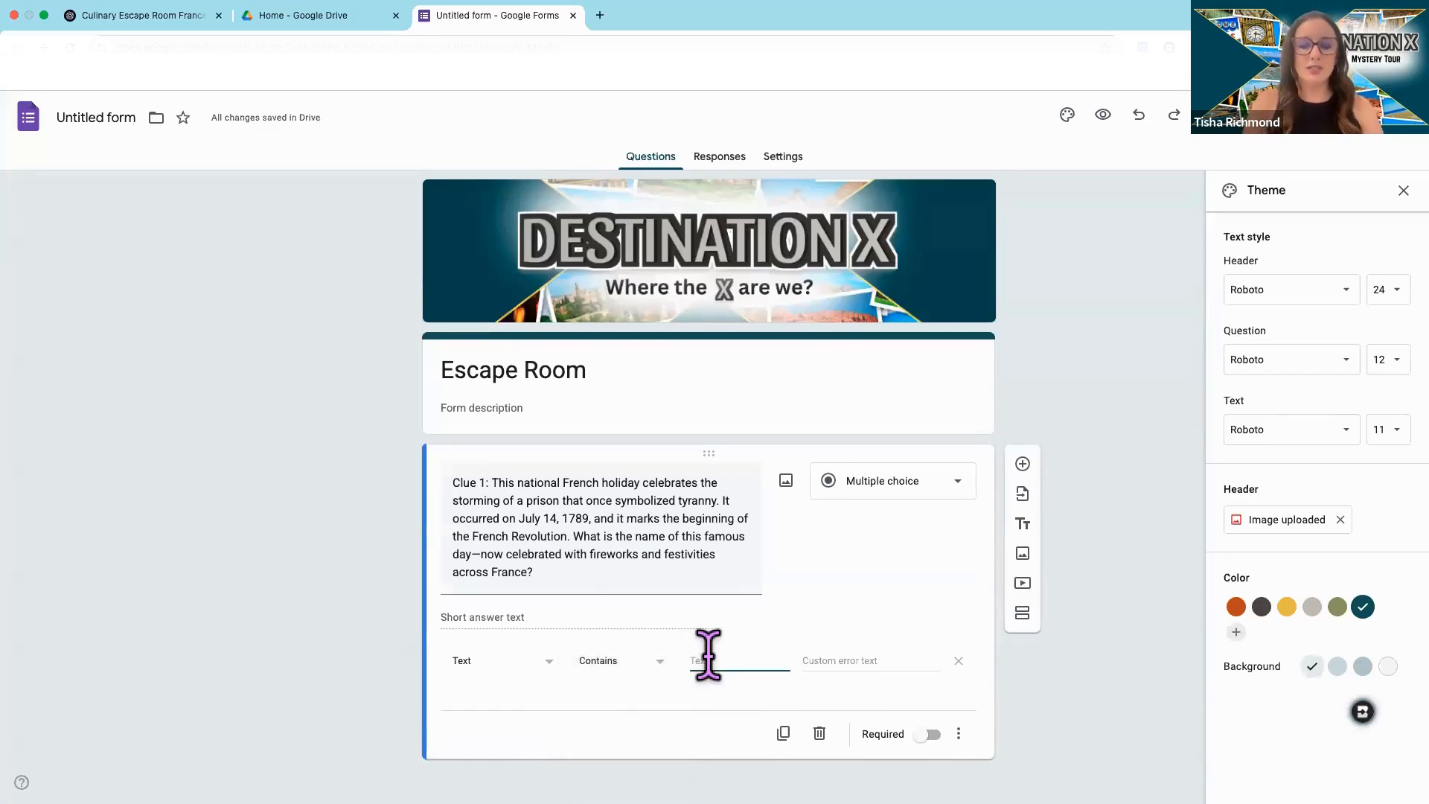
pyautogui.write('Bas')
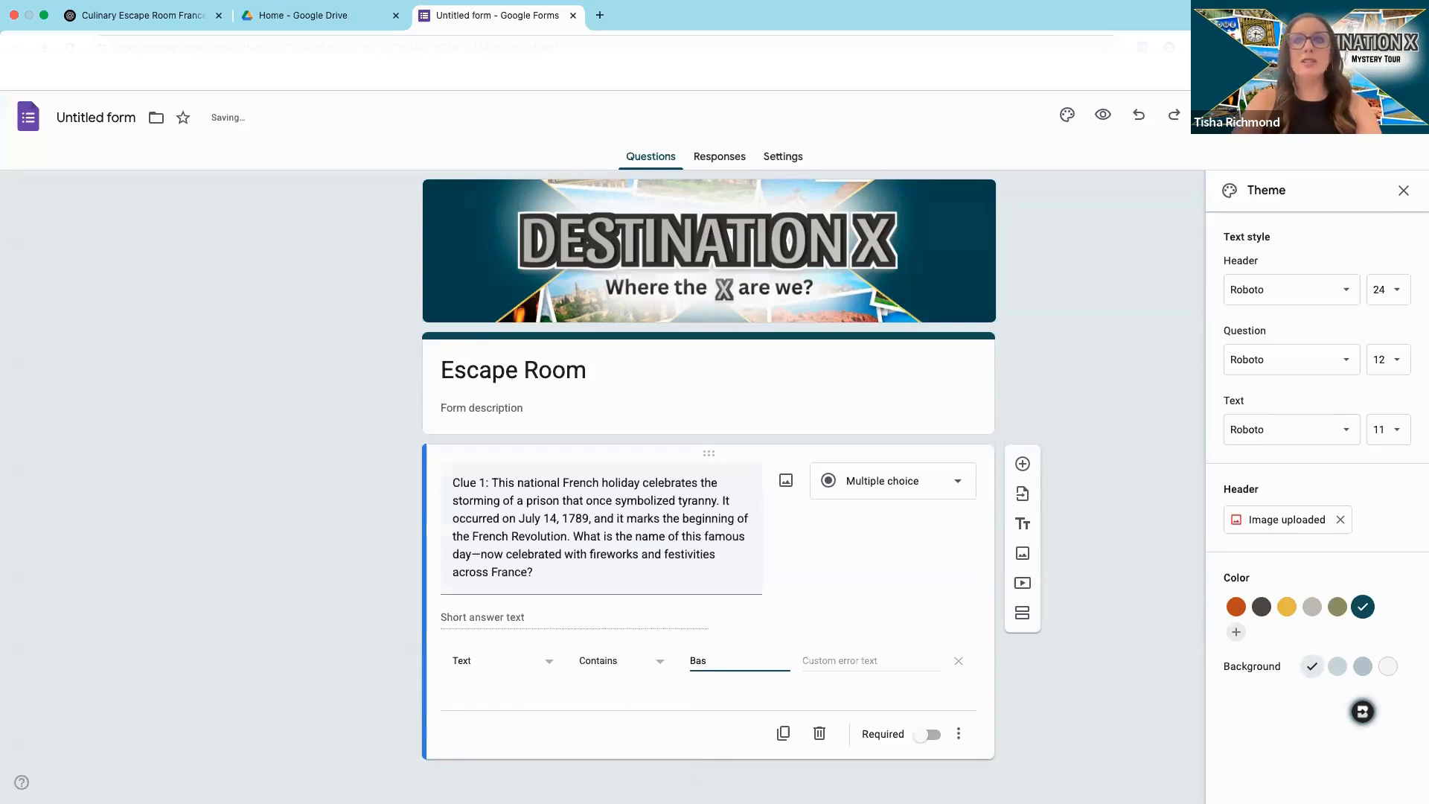
pyautogui.press('BackSpace')
pyautogui.press('BackSpace')
pyautogui.press('capslock')
pyautogui.write('AS')
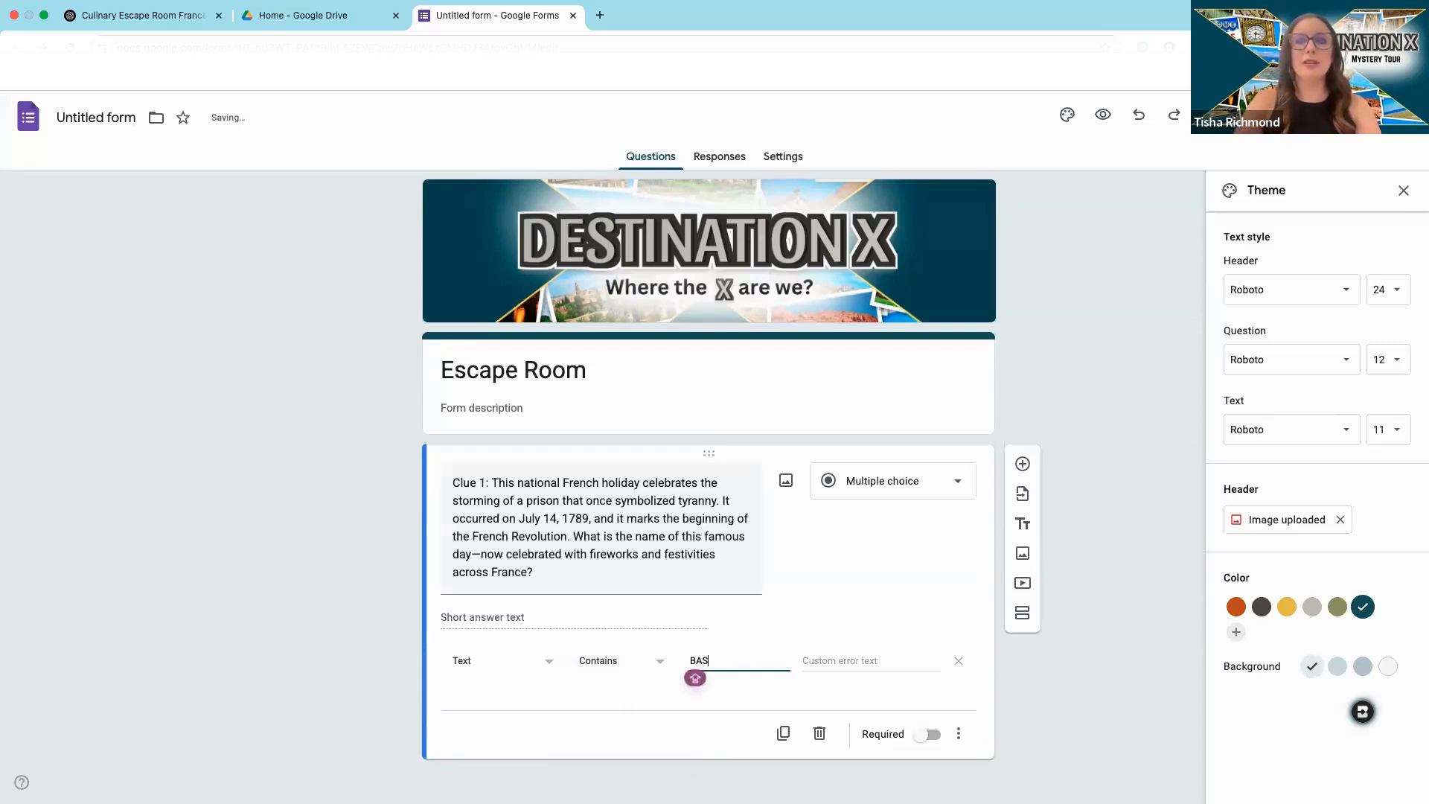
pyautogui.write('TILLE')
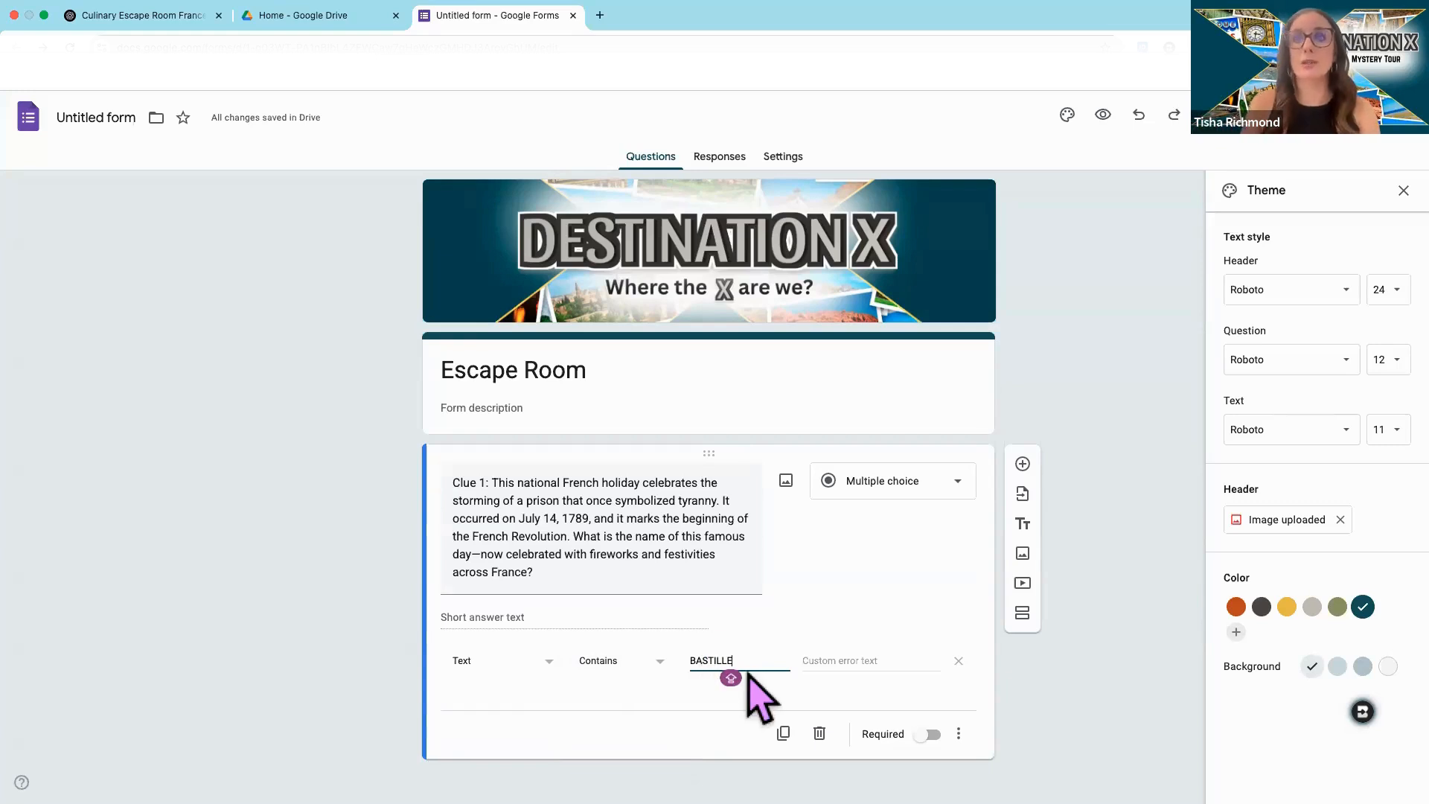
pyautogui.click(513, 613)
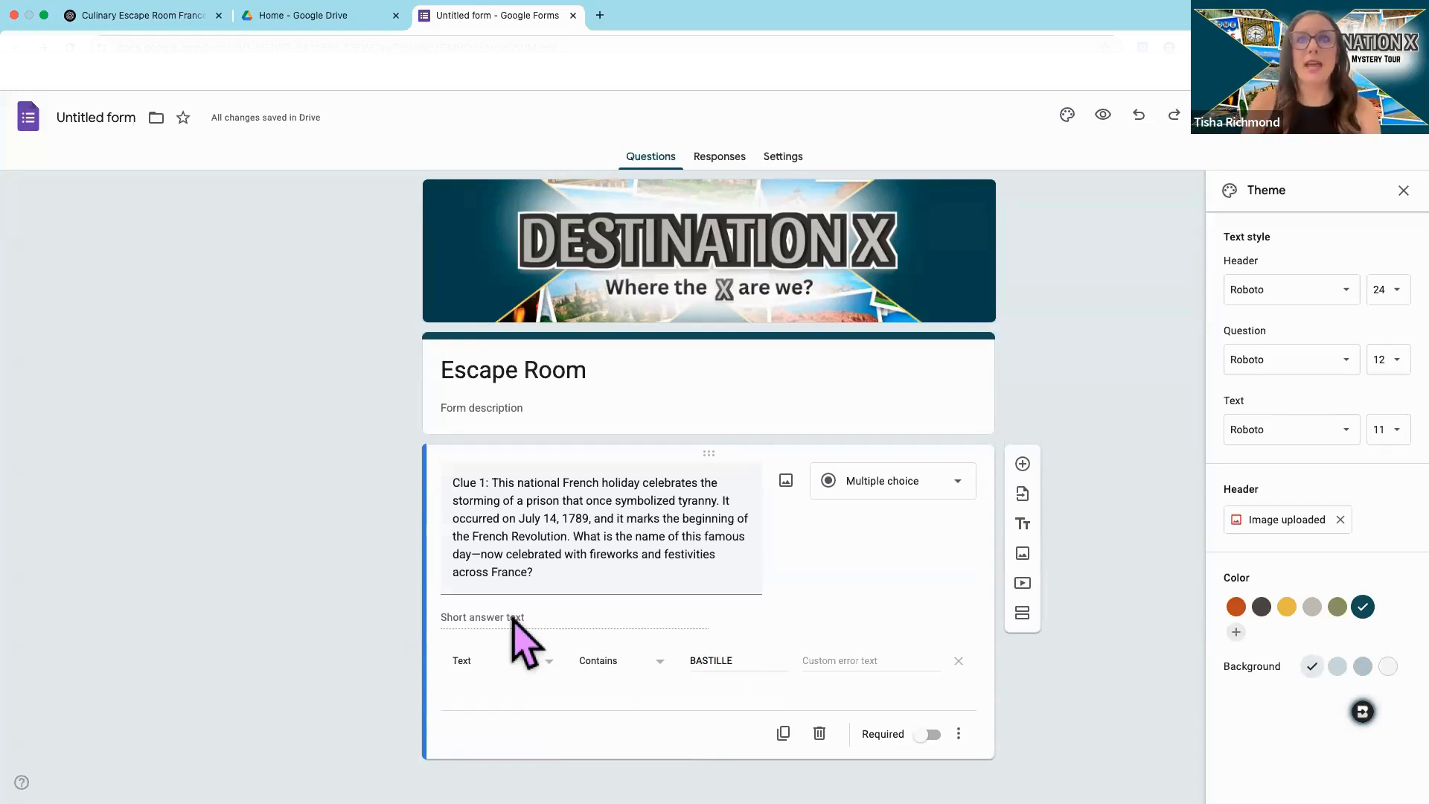
# Step: Set the Clue 1 custom error text to "Close! Try again." and make the question required
pyautogui.click(858, 657)
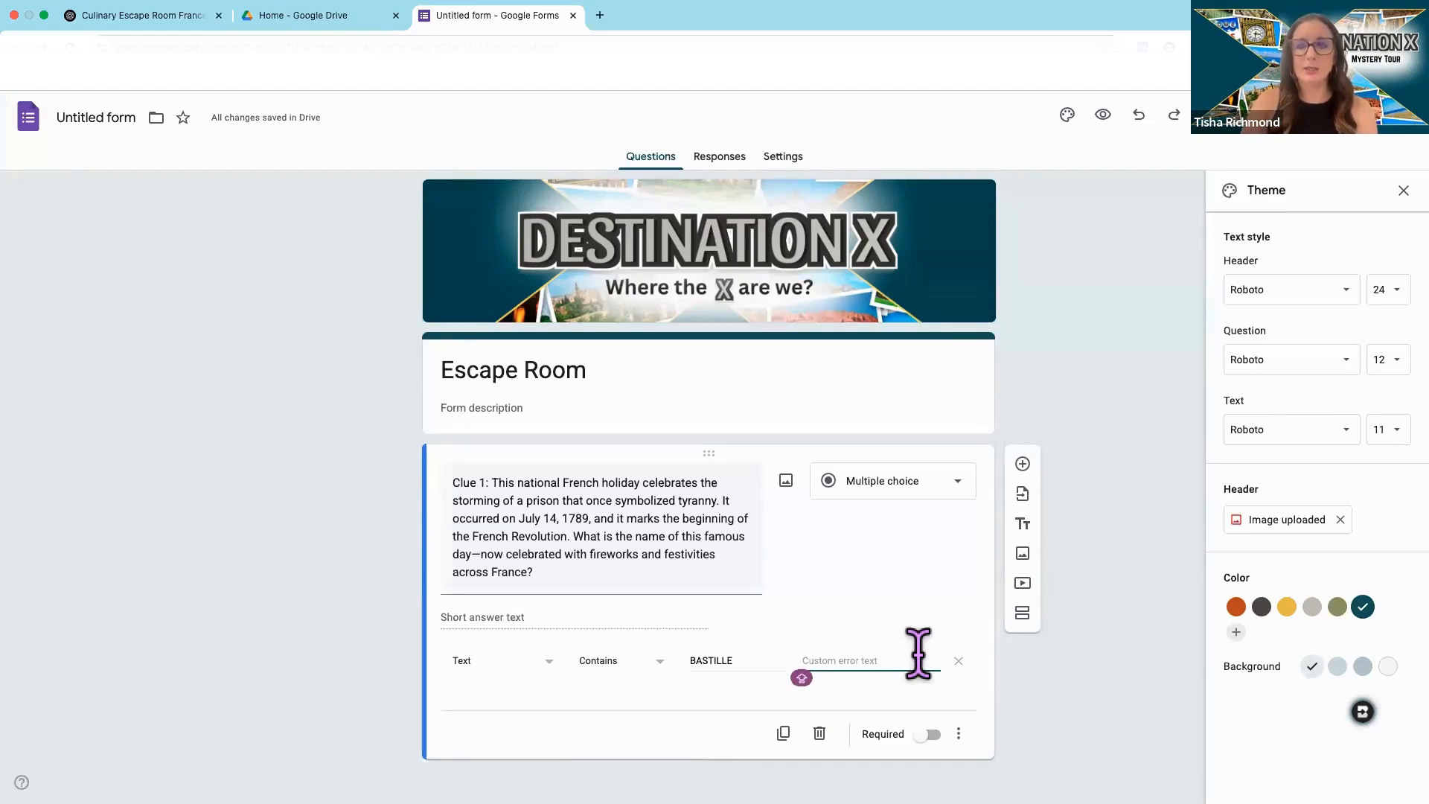
pyautogui.write('CLOSE')
pyautogui.press('BackSpace')
pyautogui.press('BackSpace')
pyautogui.press('BackSpace')
pyautogui.press('BackSpace')
pyautogui.write('lose! Try again.')
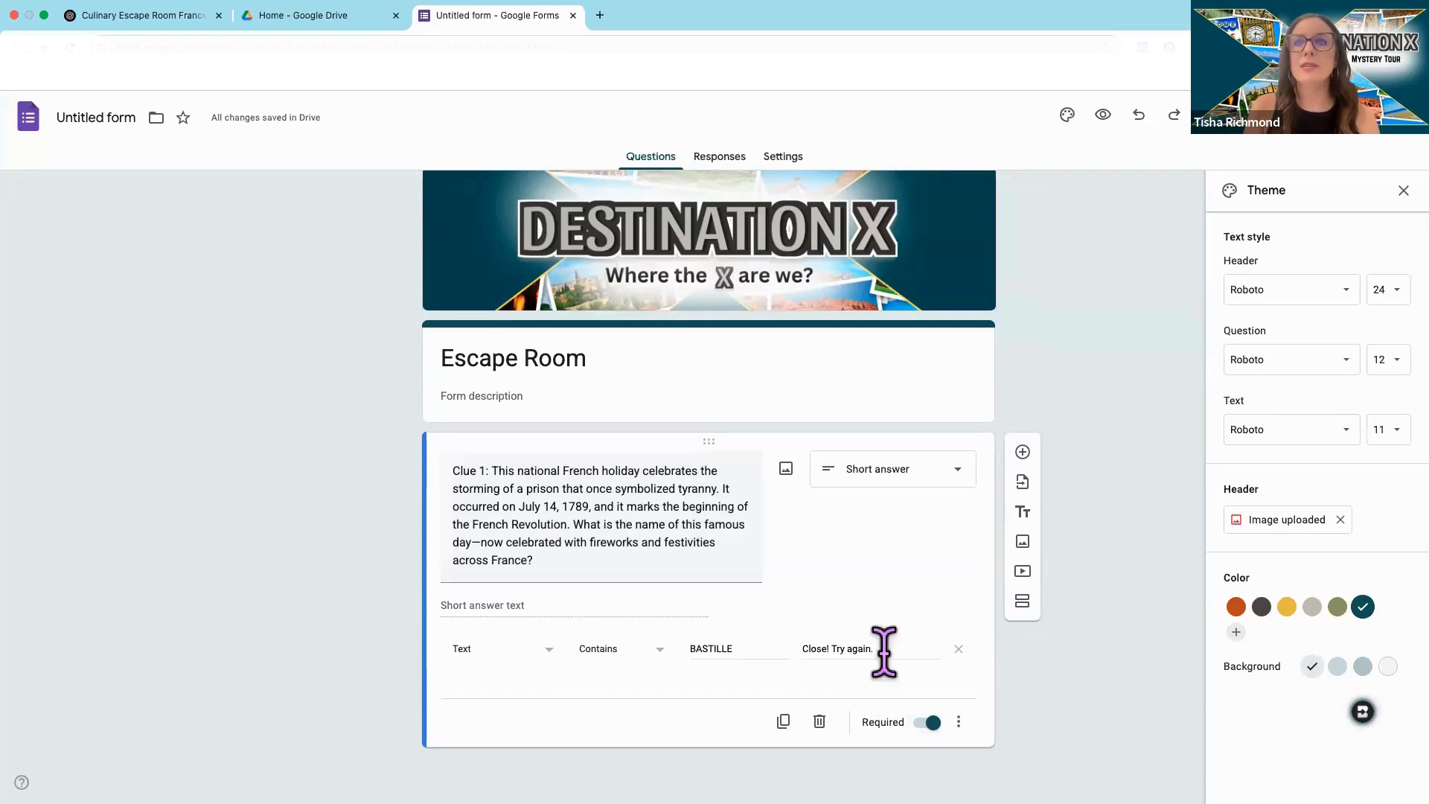
# Step: Add the description "8 letters (ALL CAPS)" to the Clue 1 question
pyautogui.click(959, 722)
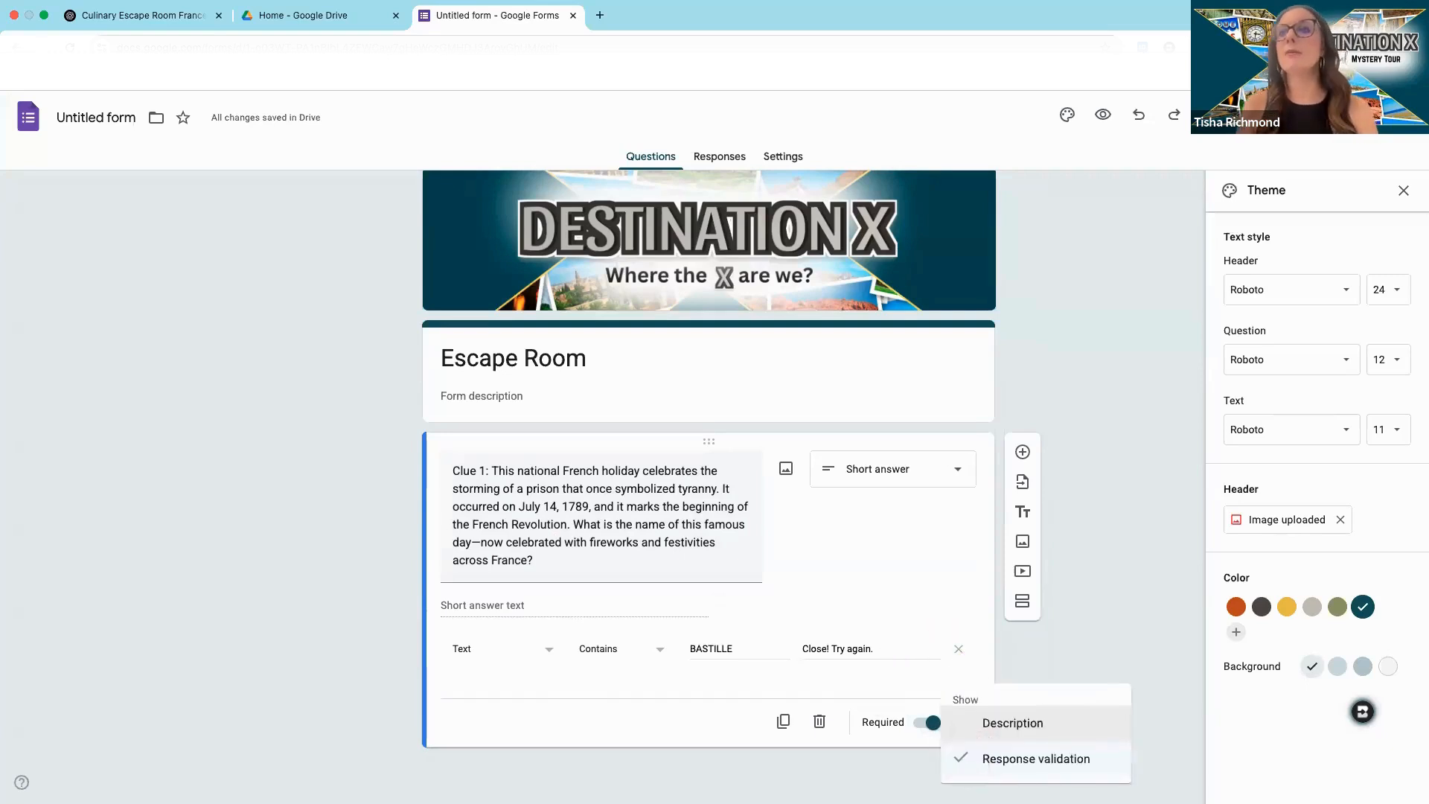
pyautogui.click(1019, 728)
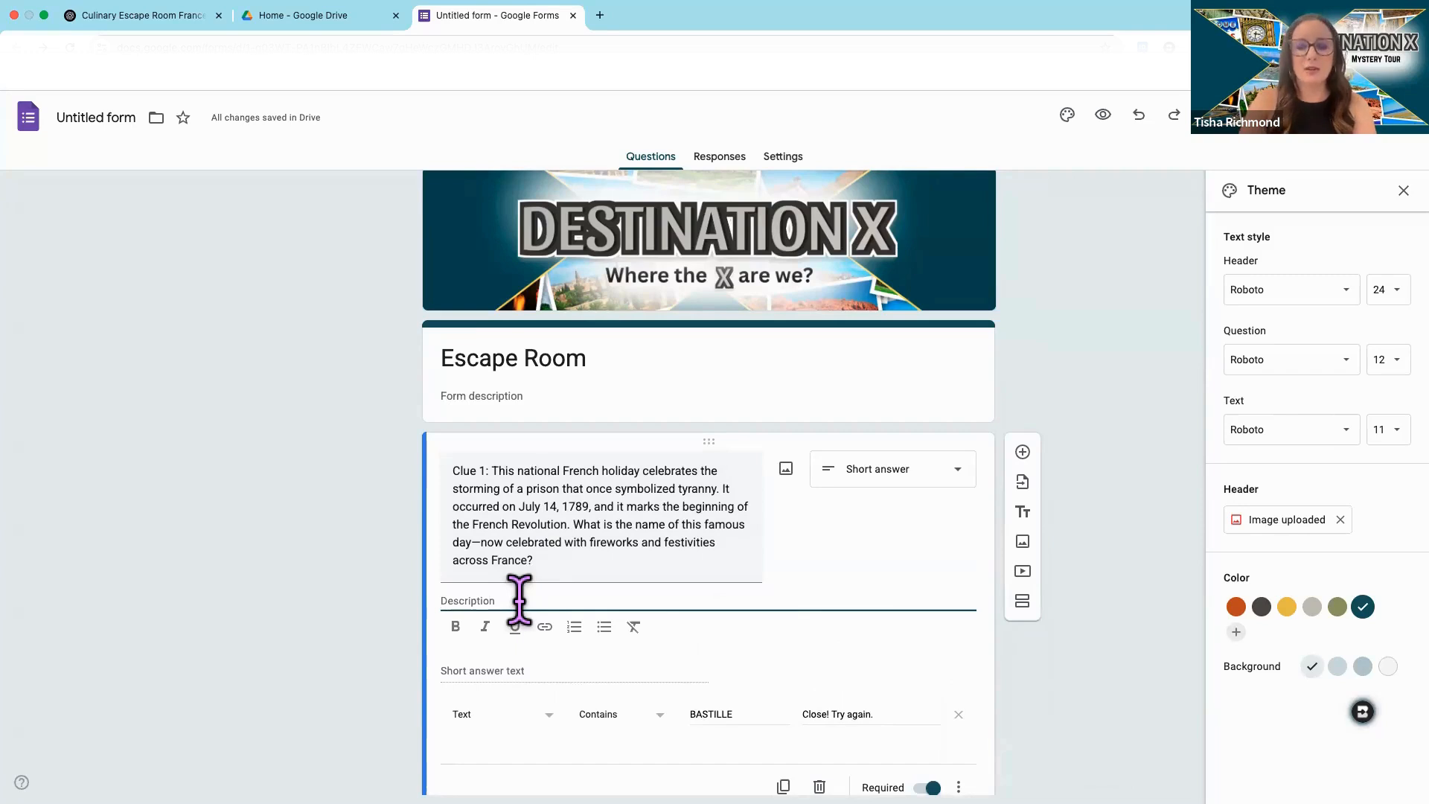
pyautogui.write('8 l')
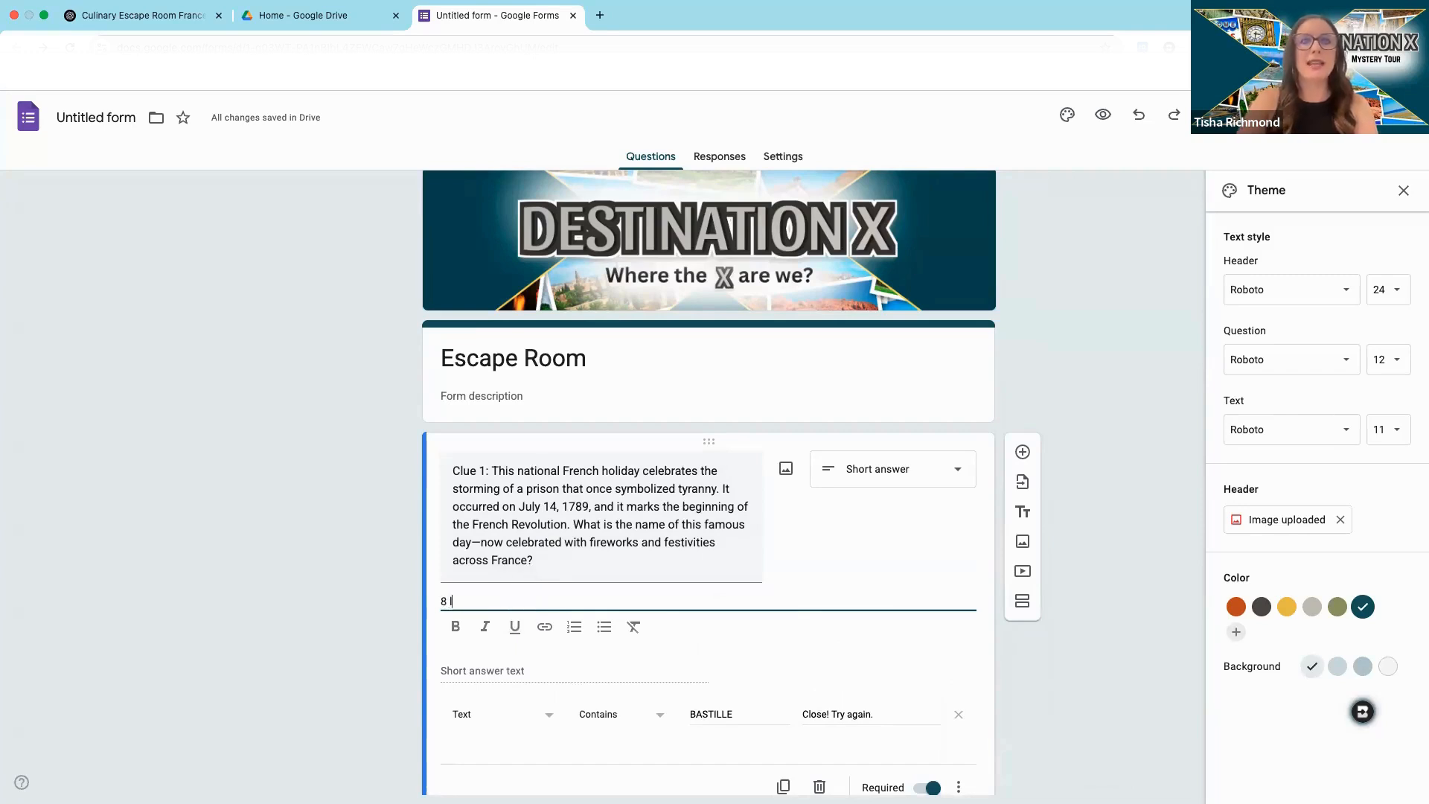
pyautogui.write('etters (')
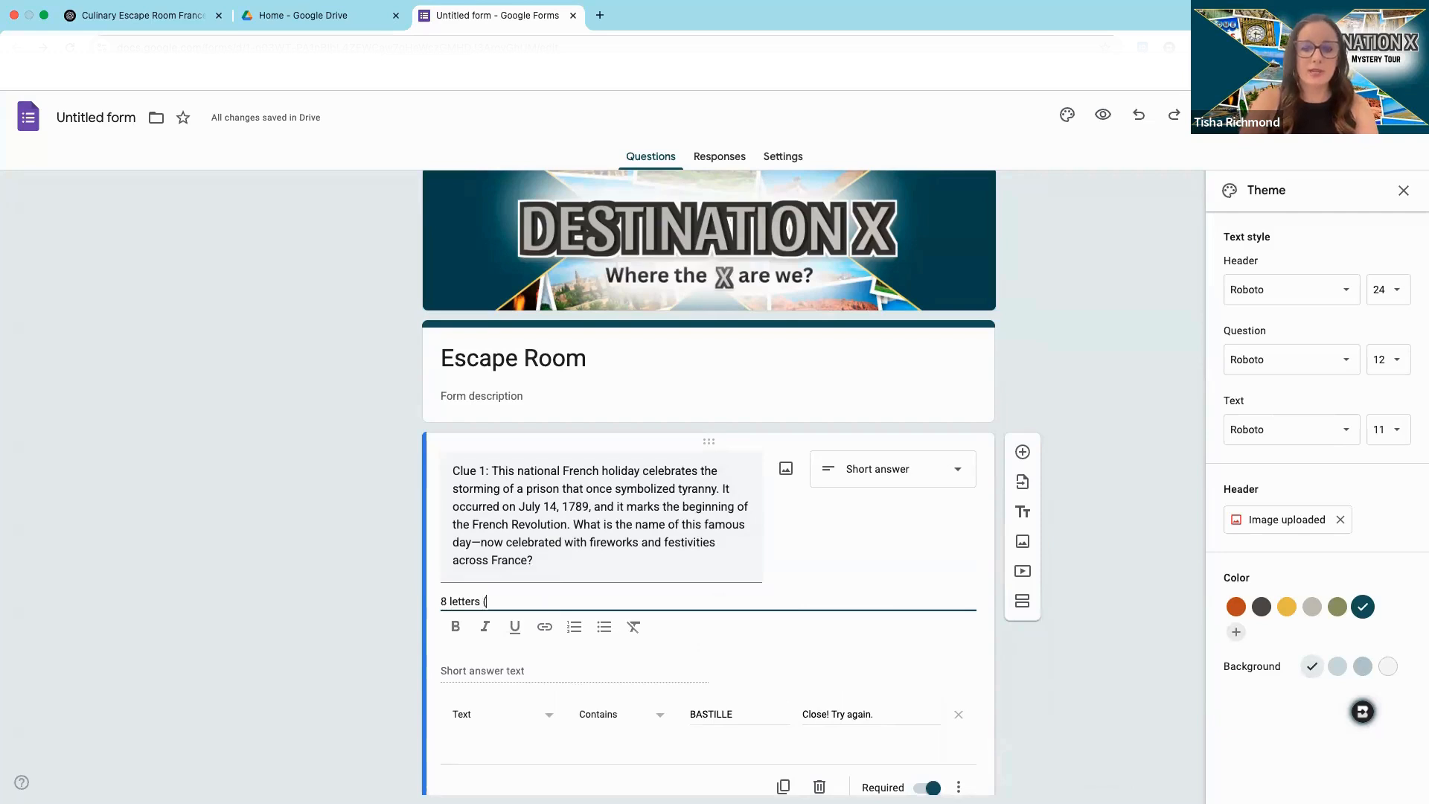
pyautogui.write('AL')
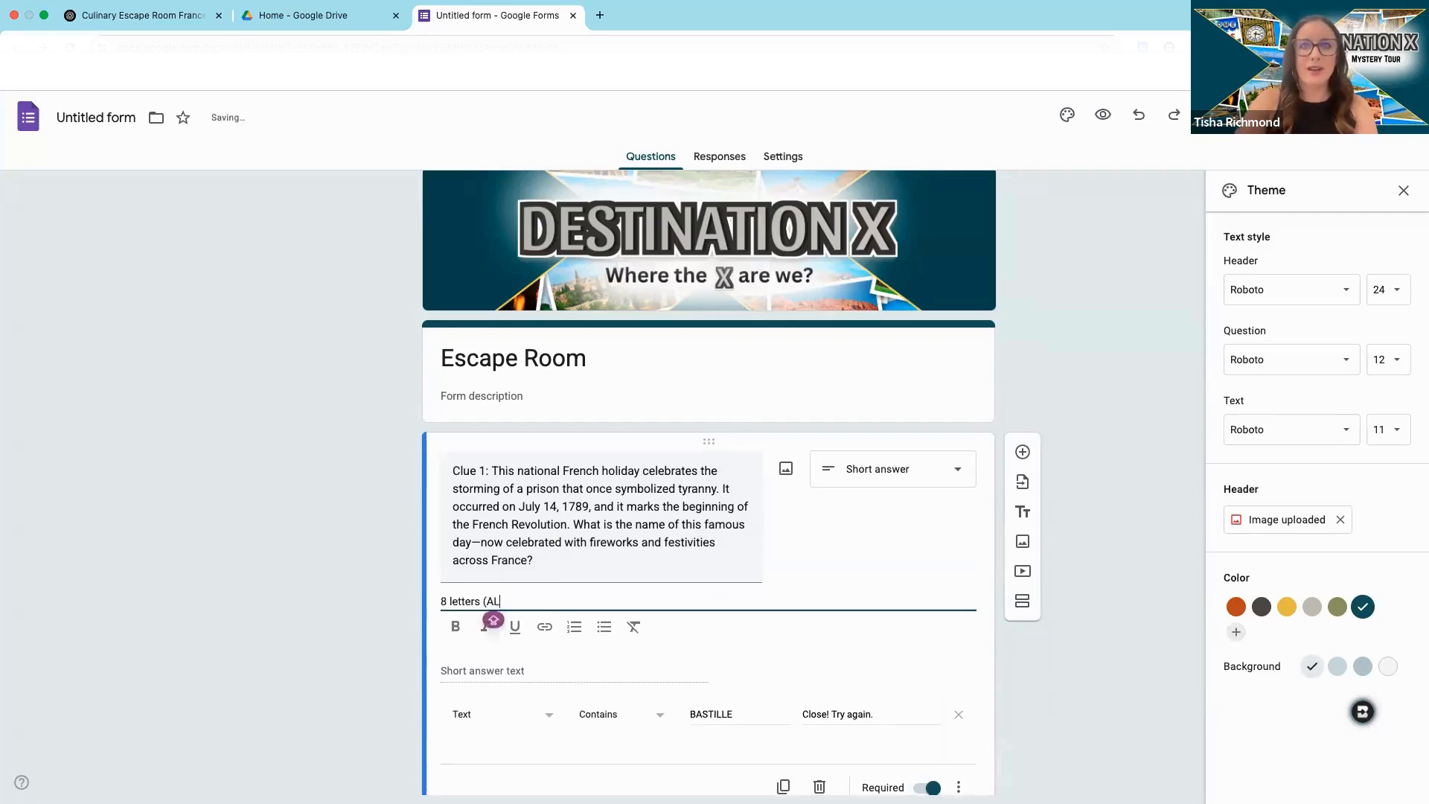
pyautogui.write('L CAPS)')
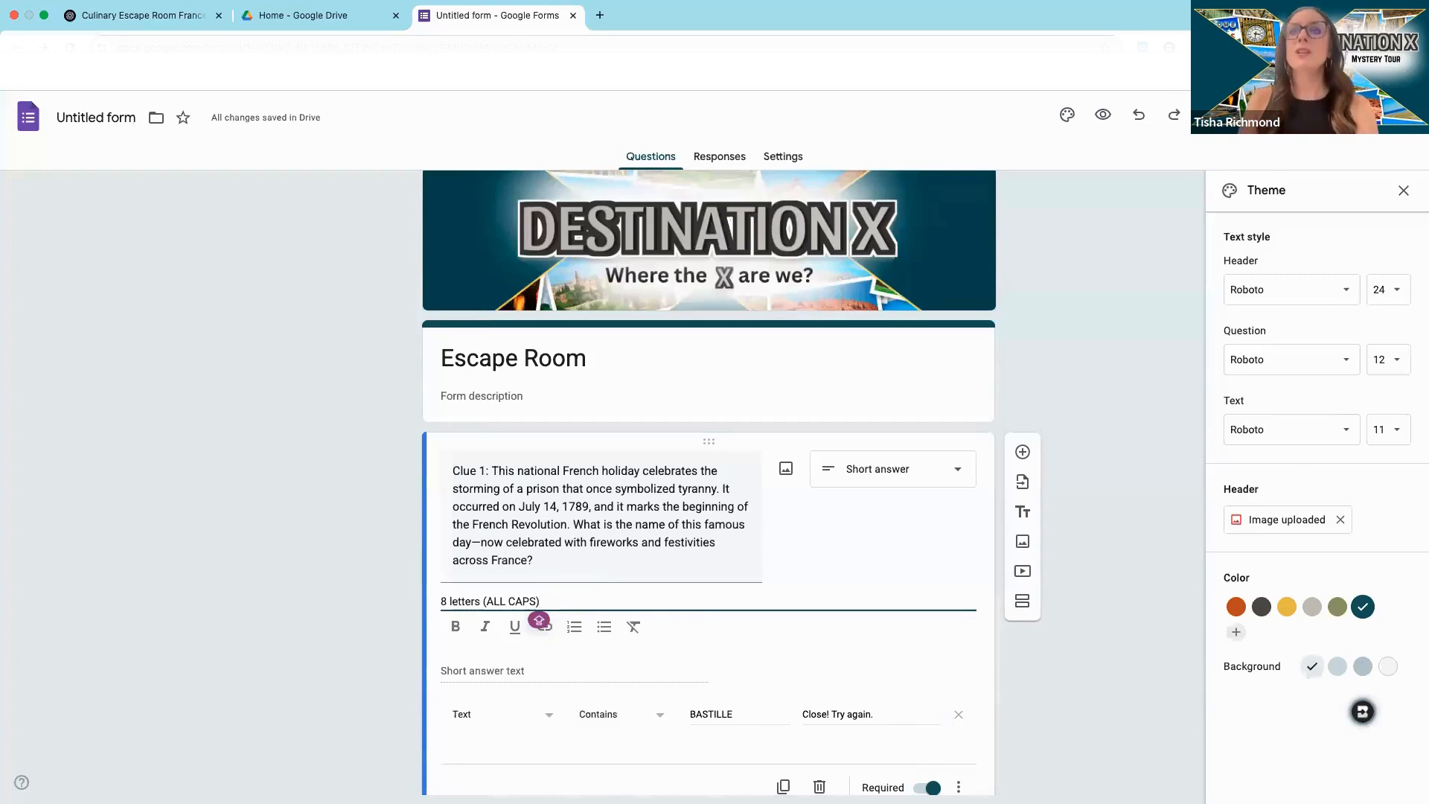
# Step: Add a new short answer question below Clue 1 and make it required
pyautogui.scroll(-1, 880, 600)
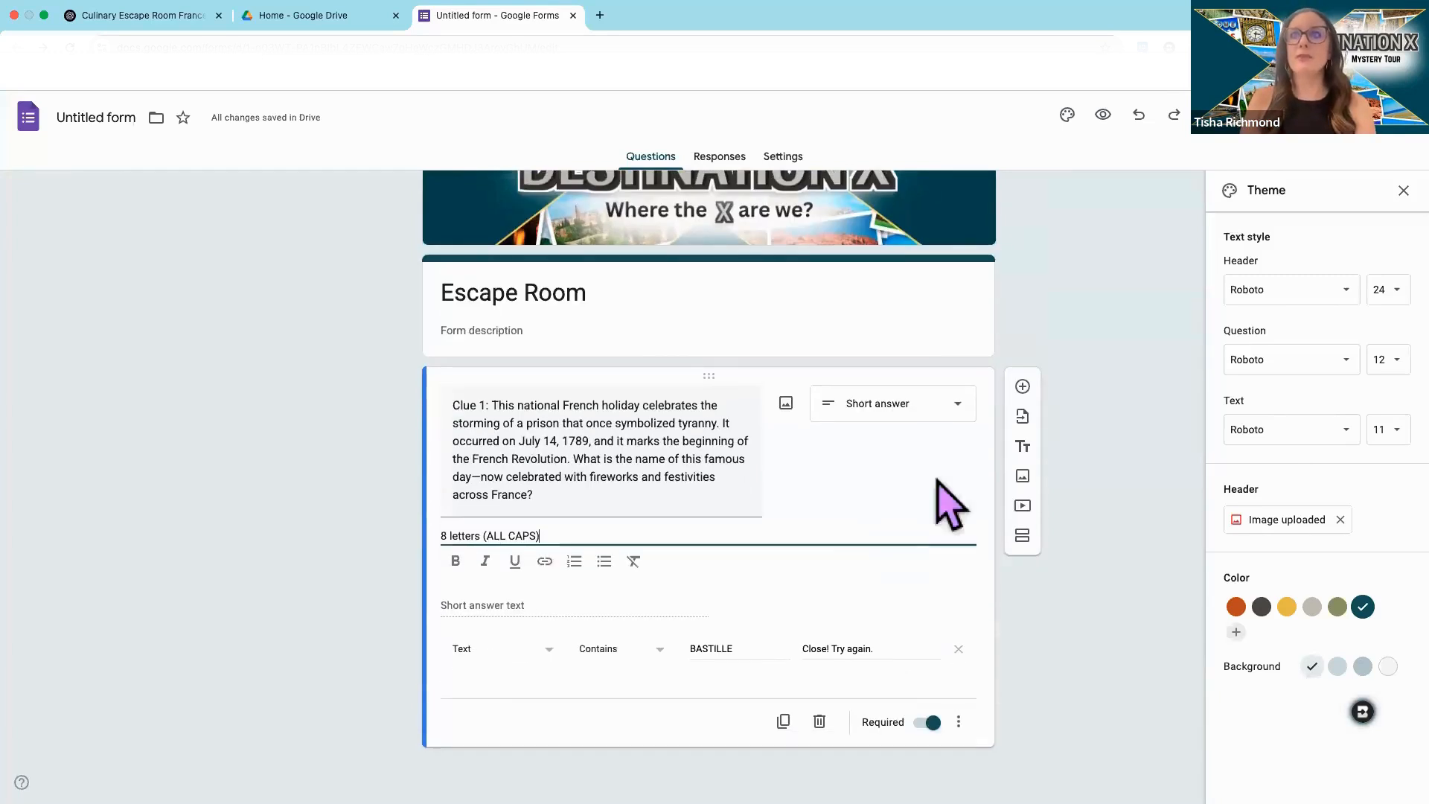
pyautogui.click(1022, 387)
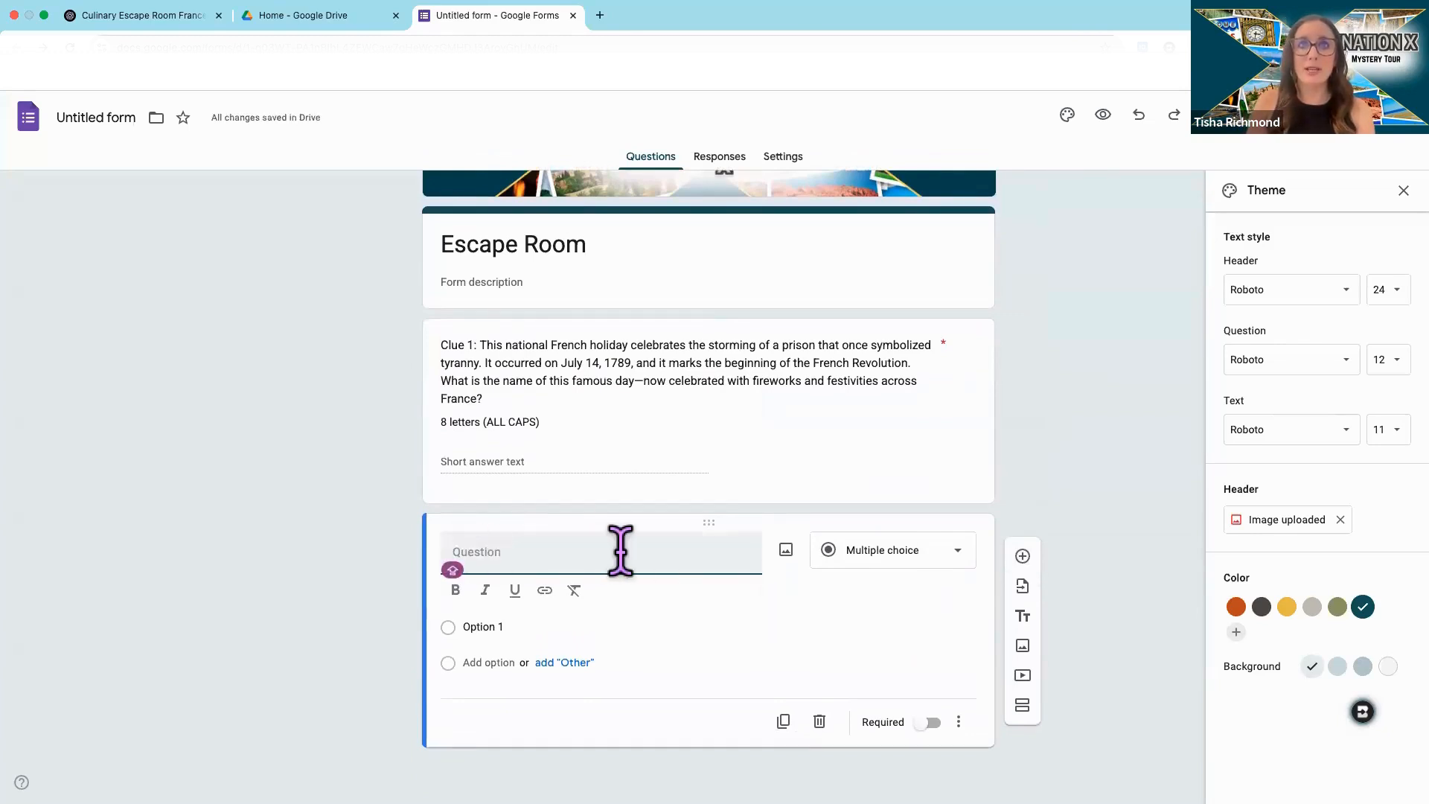
pyautogui.click(875, 557)
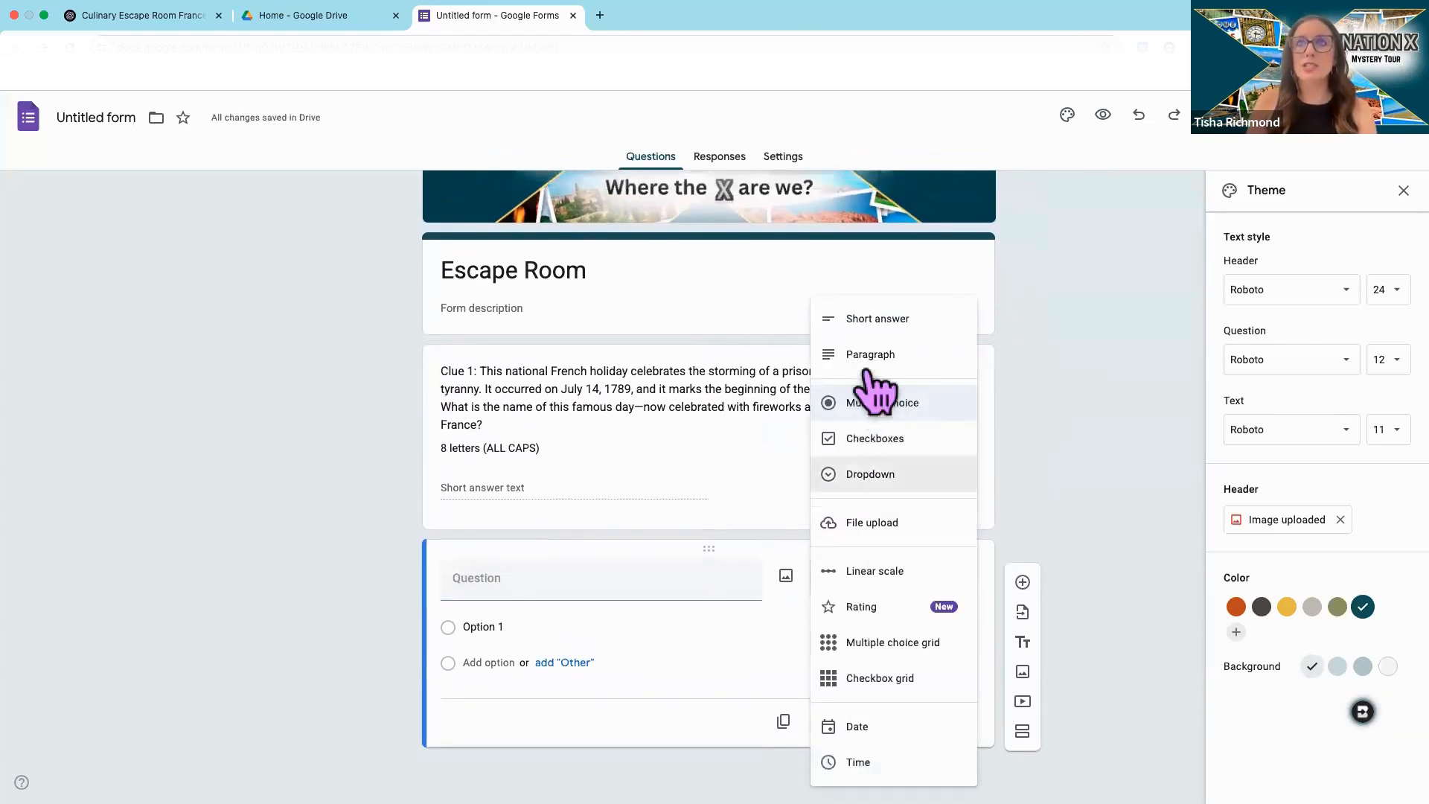
pyautogui.click(869, 320)
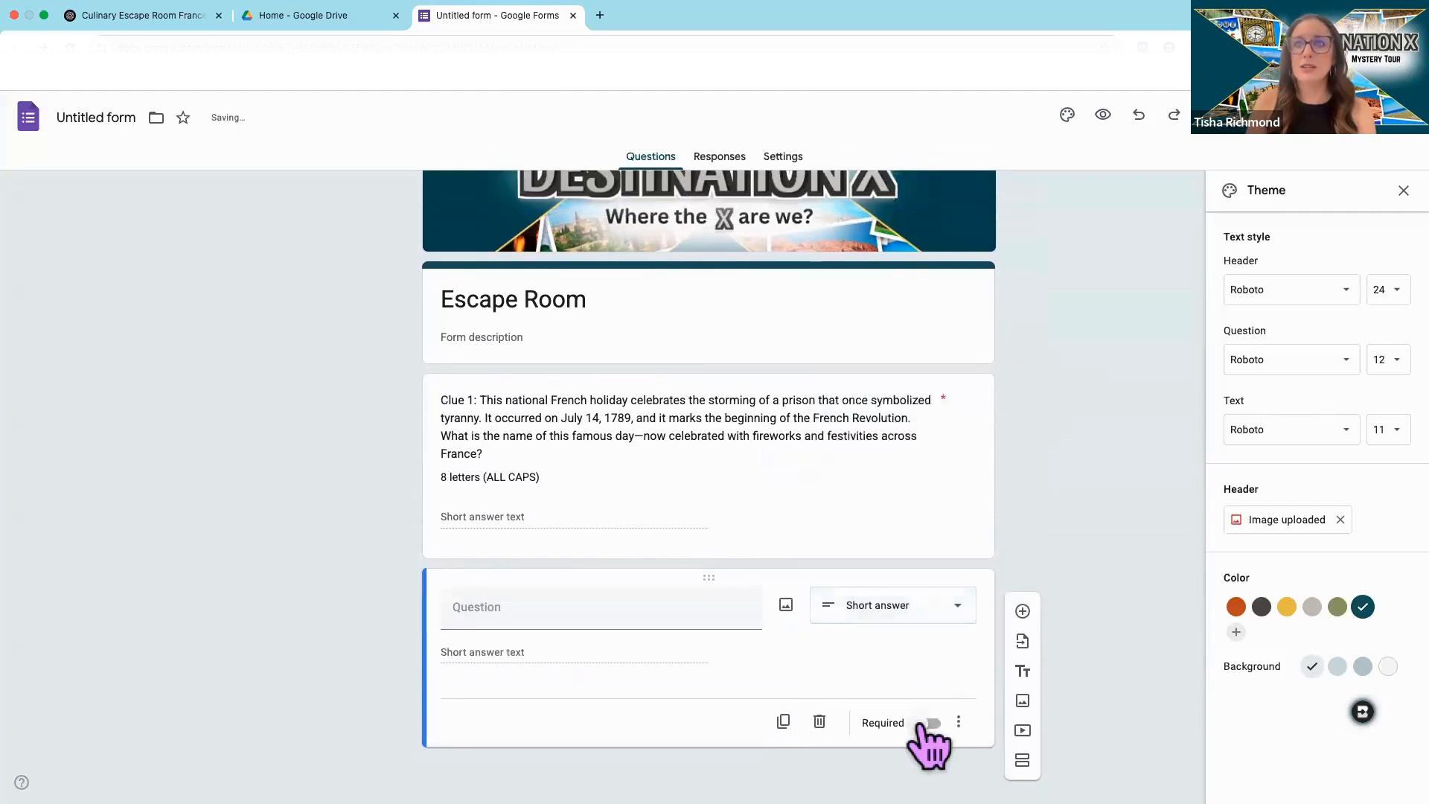
pyautogui.click(923, 722)
# Step: Turn on response validation for the second question and require text that contains "ESCOFFIER"
pyautogui.click(959, 722)
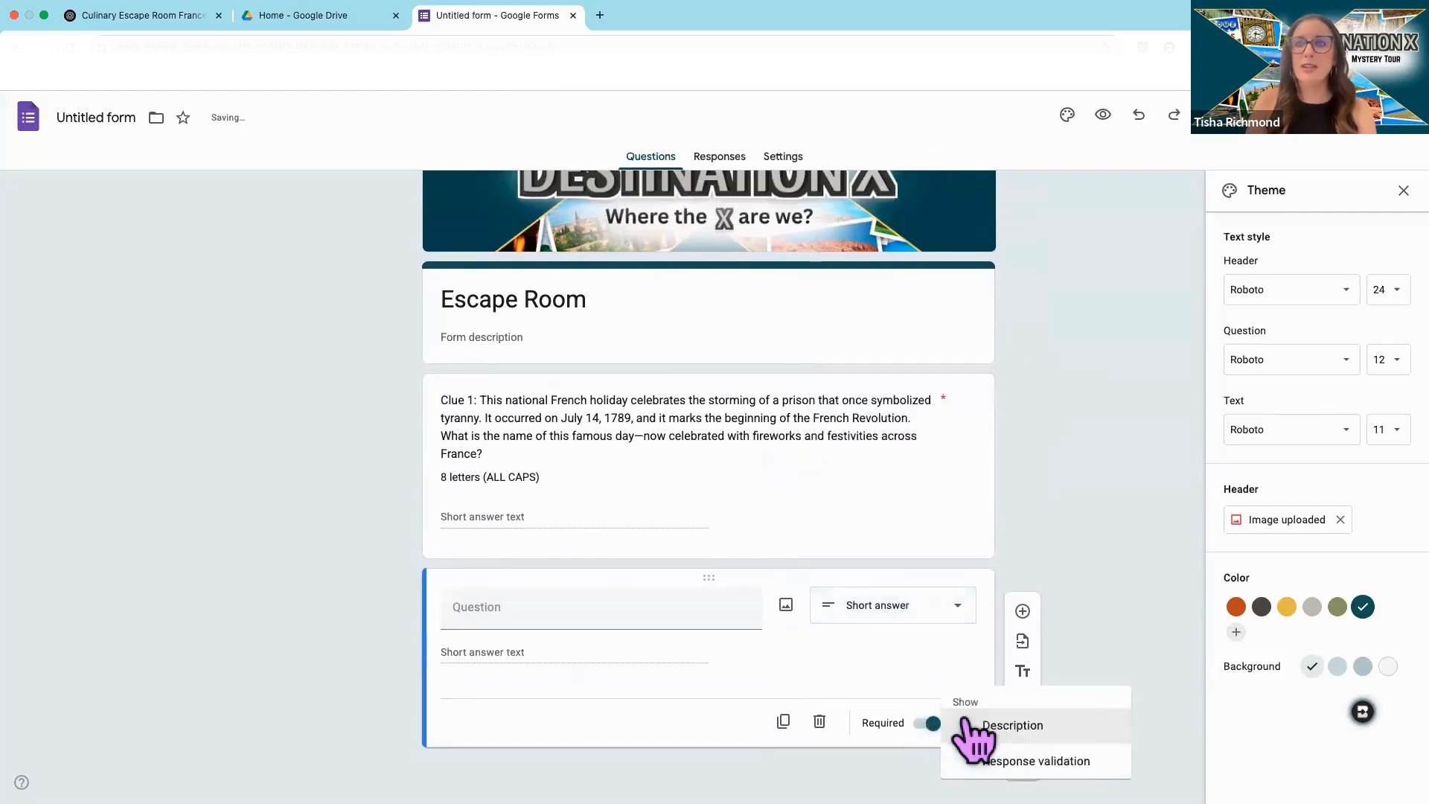
pyautogui.click(1035, 759)
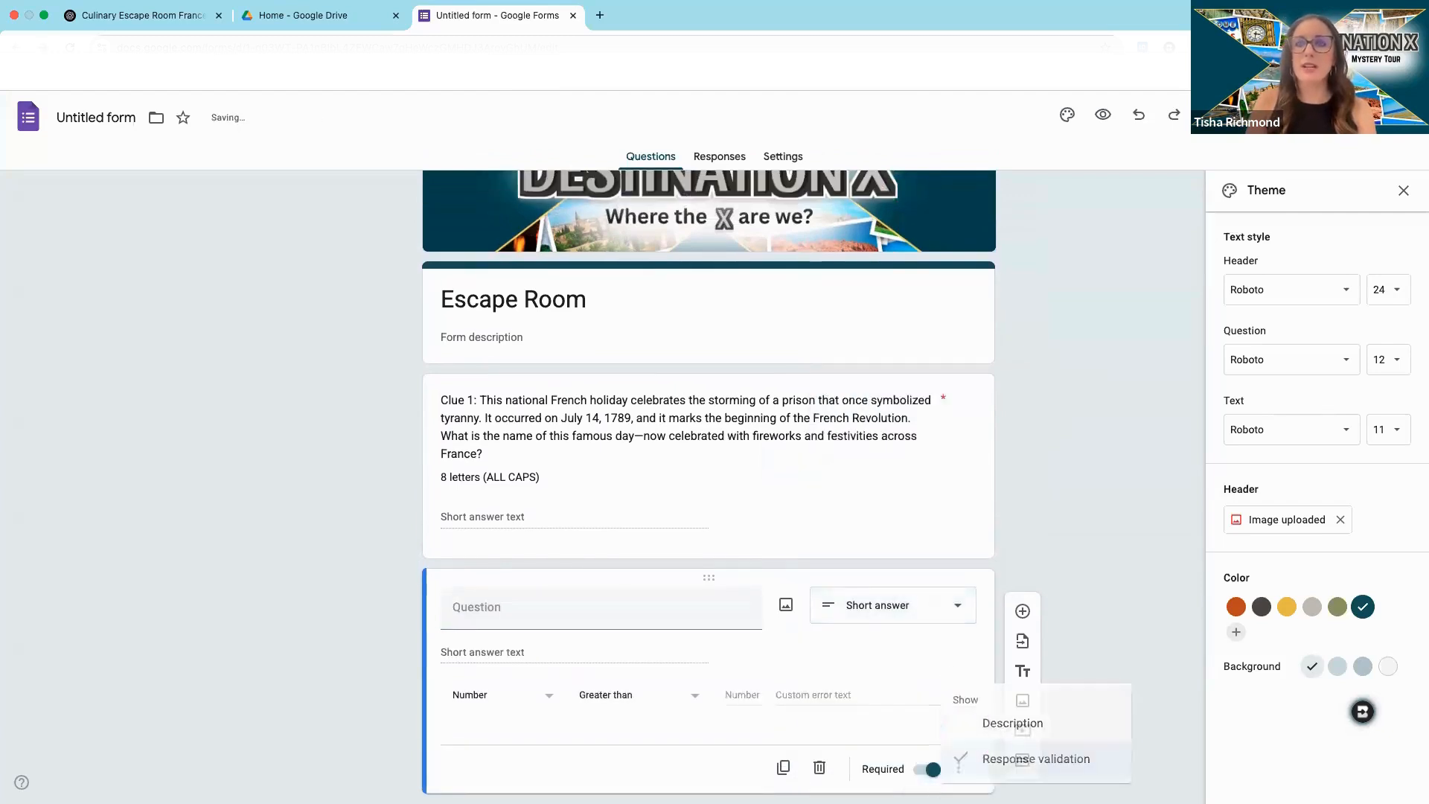
pyautogui.click(528, 703)
pyautogui.click(482, 699)
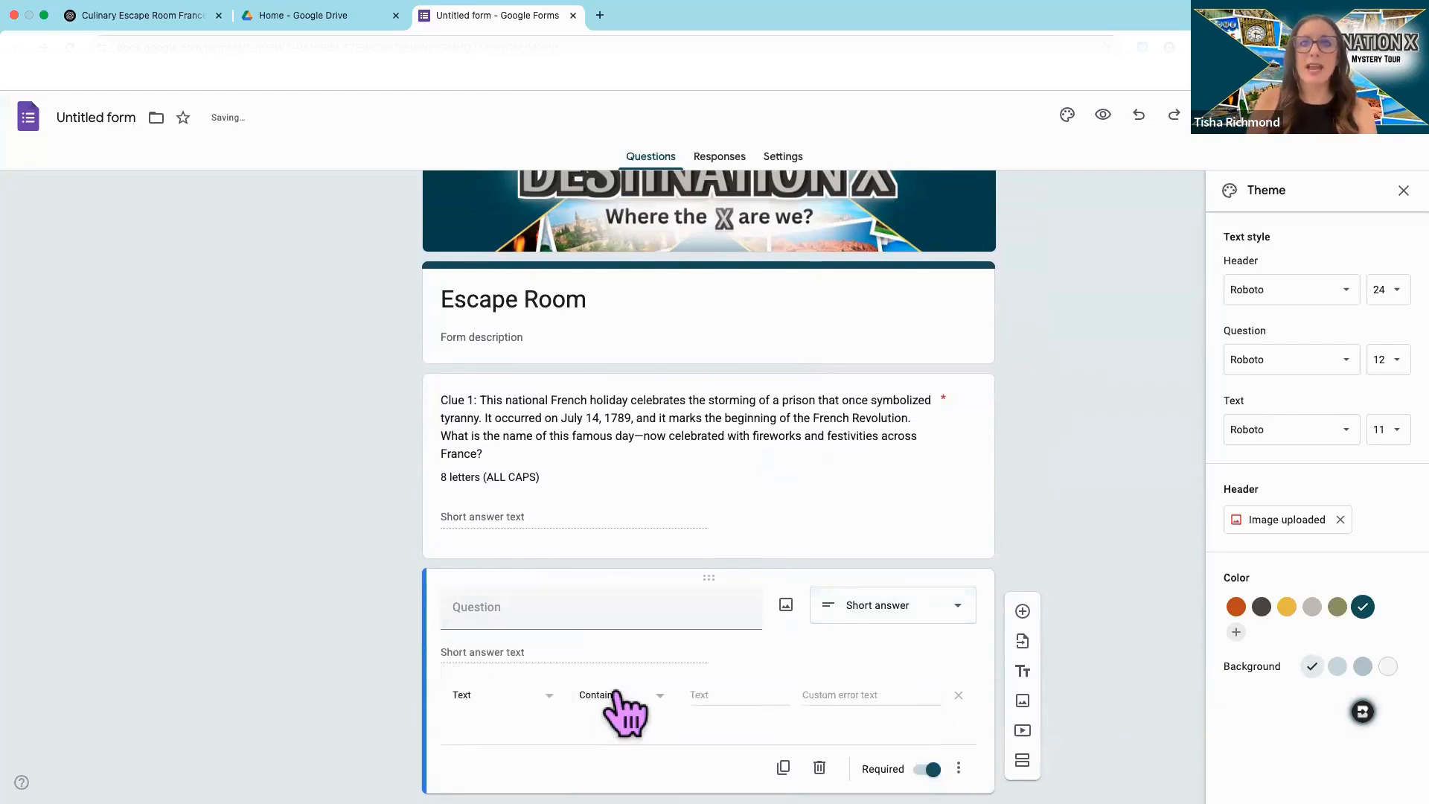
pyautogui.click(707, 692)
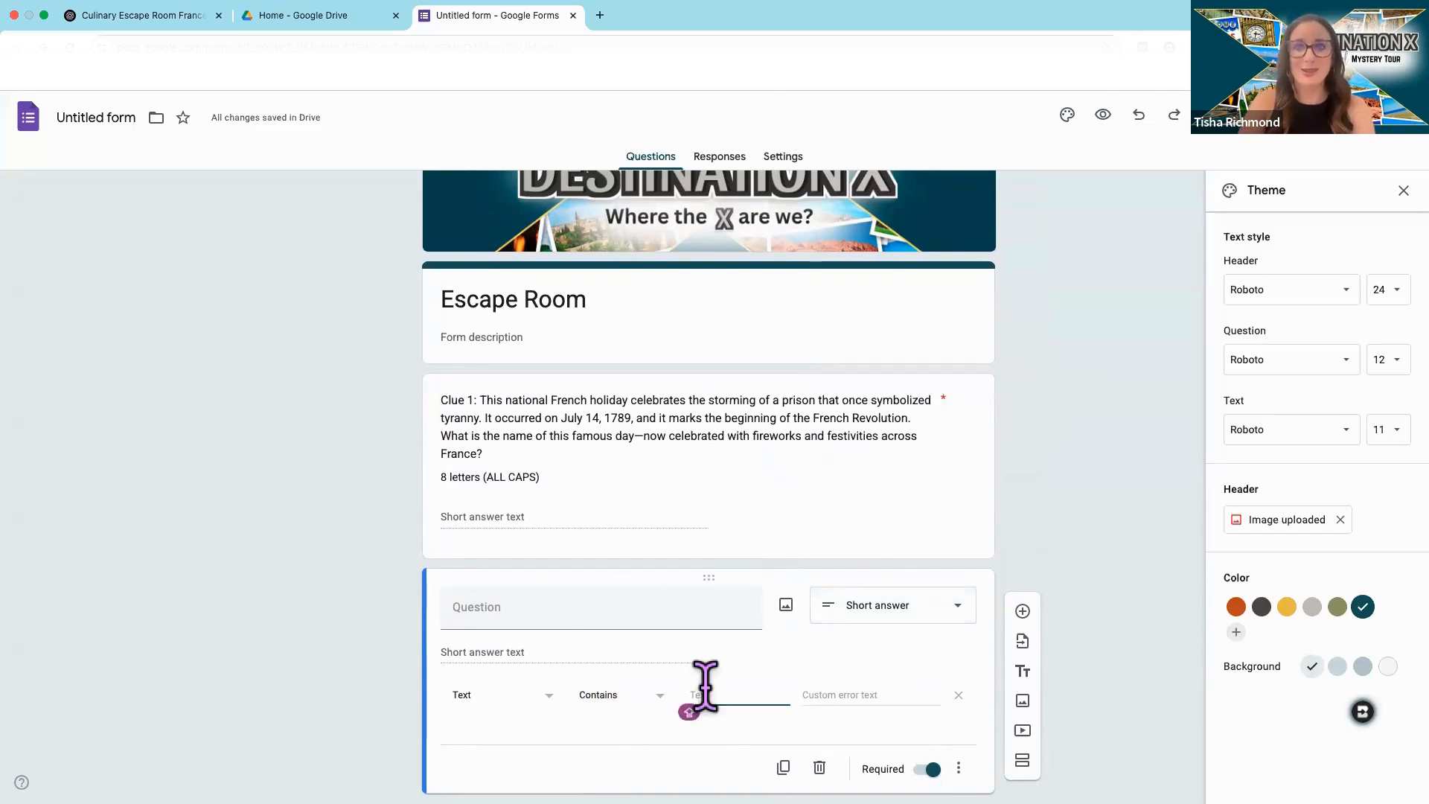
pyautogui.write('ESCOFFIER')
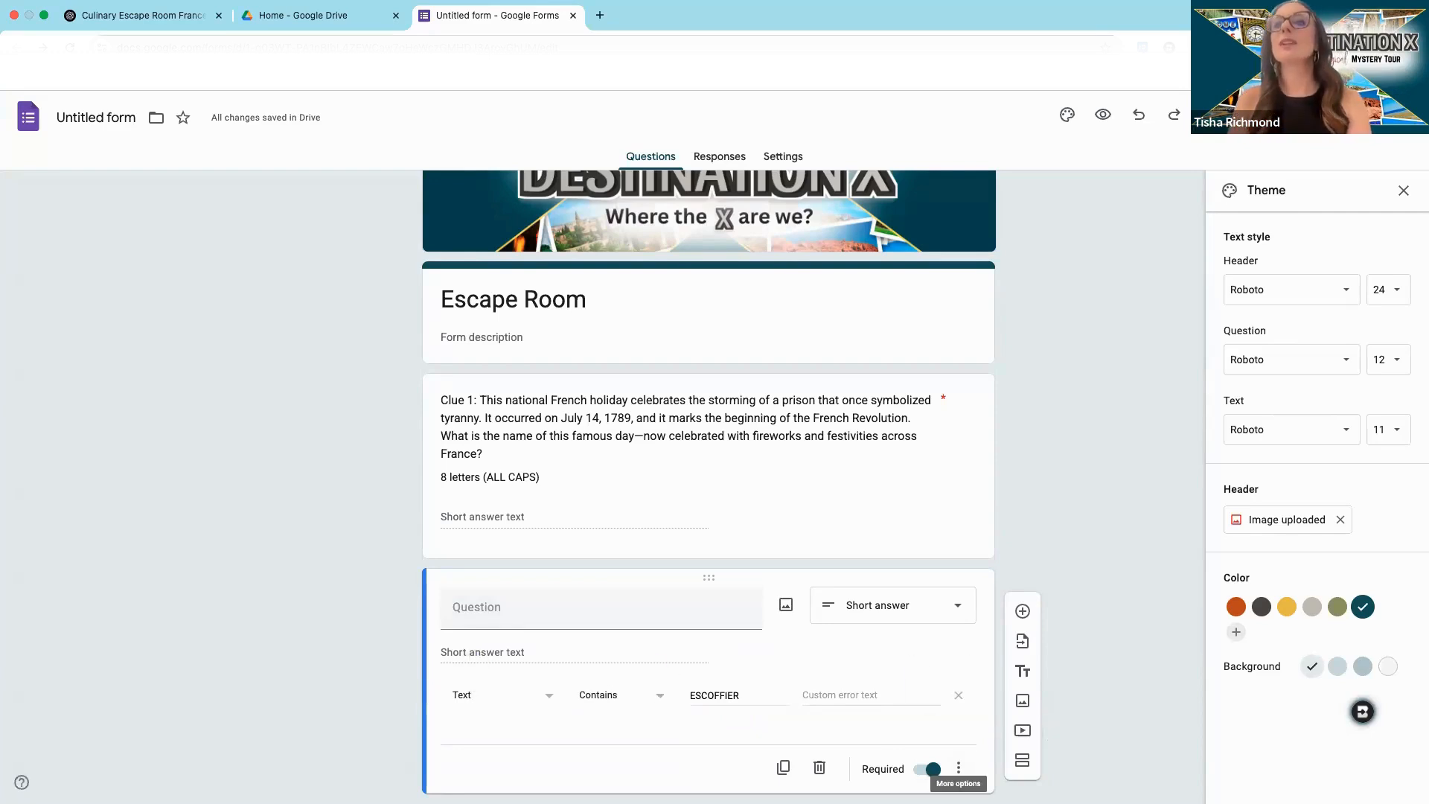
# Step: Add the description "10 letters (ALL CAPS)" to the second question
pyautogui.click(959, 768)
pyautogui.click(979, 720)
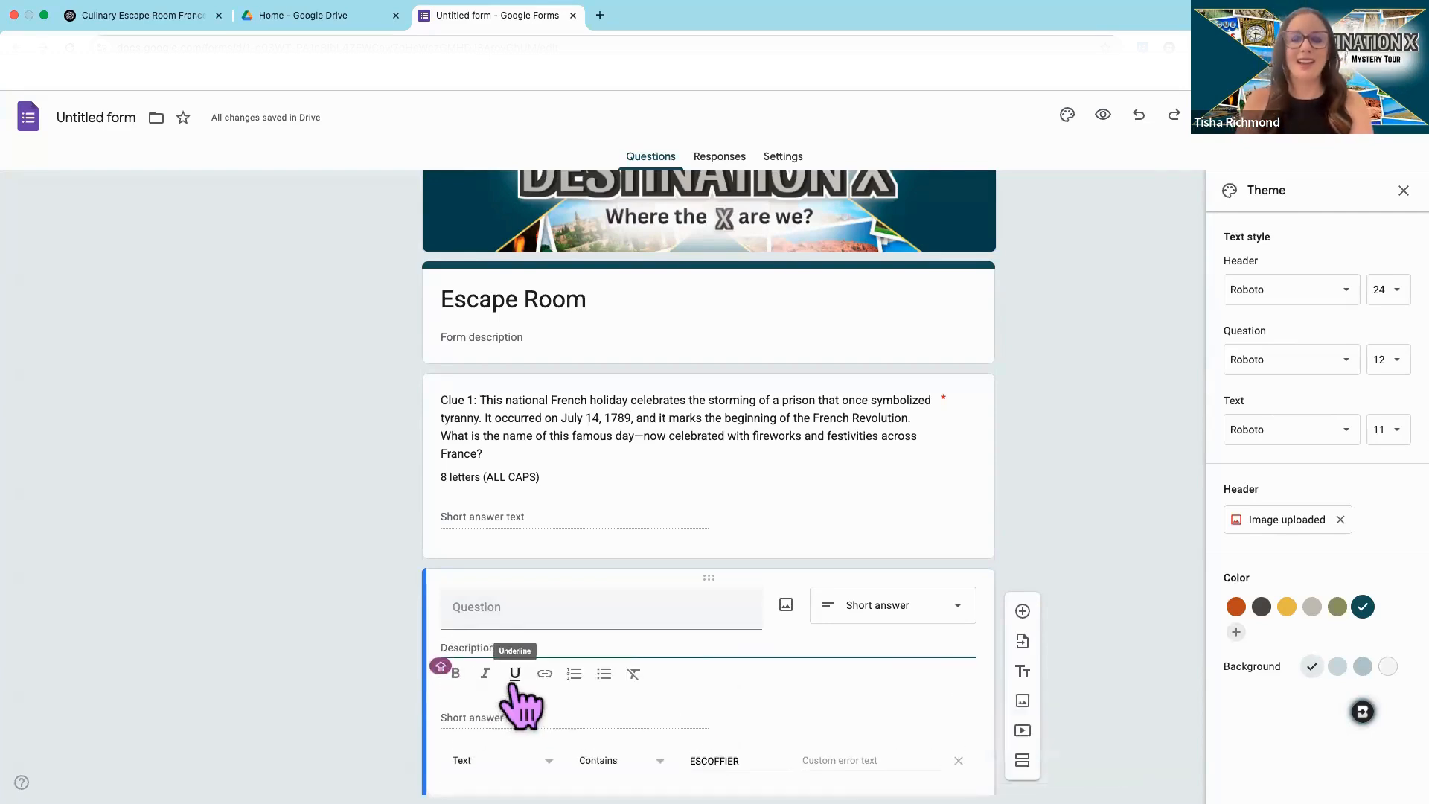
pyautogui.write('10 letters (')
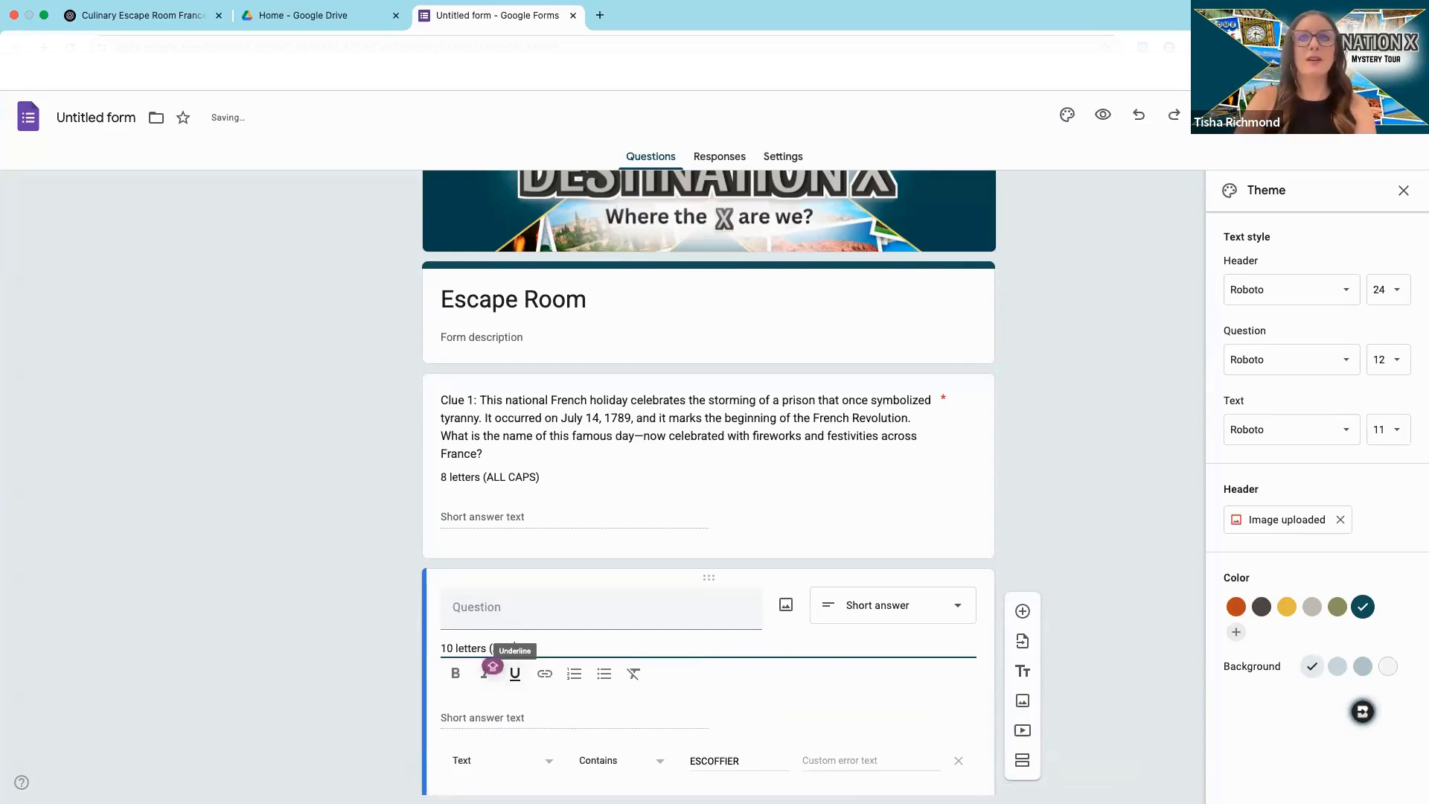
pyautogui.write('ALL CAPS)')
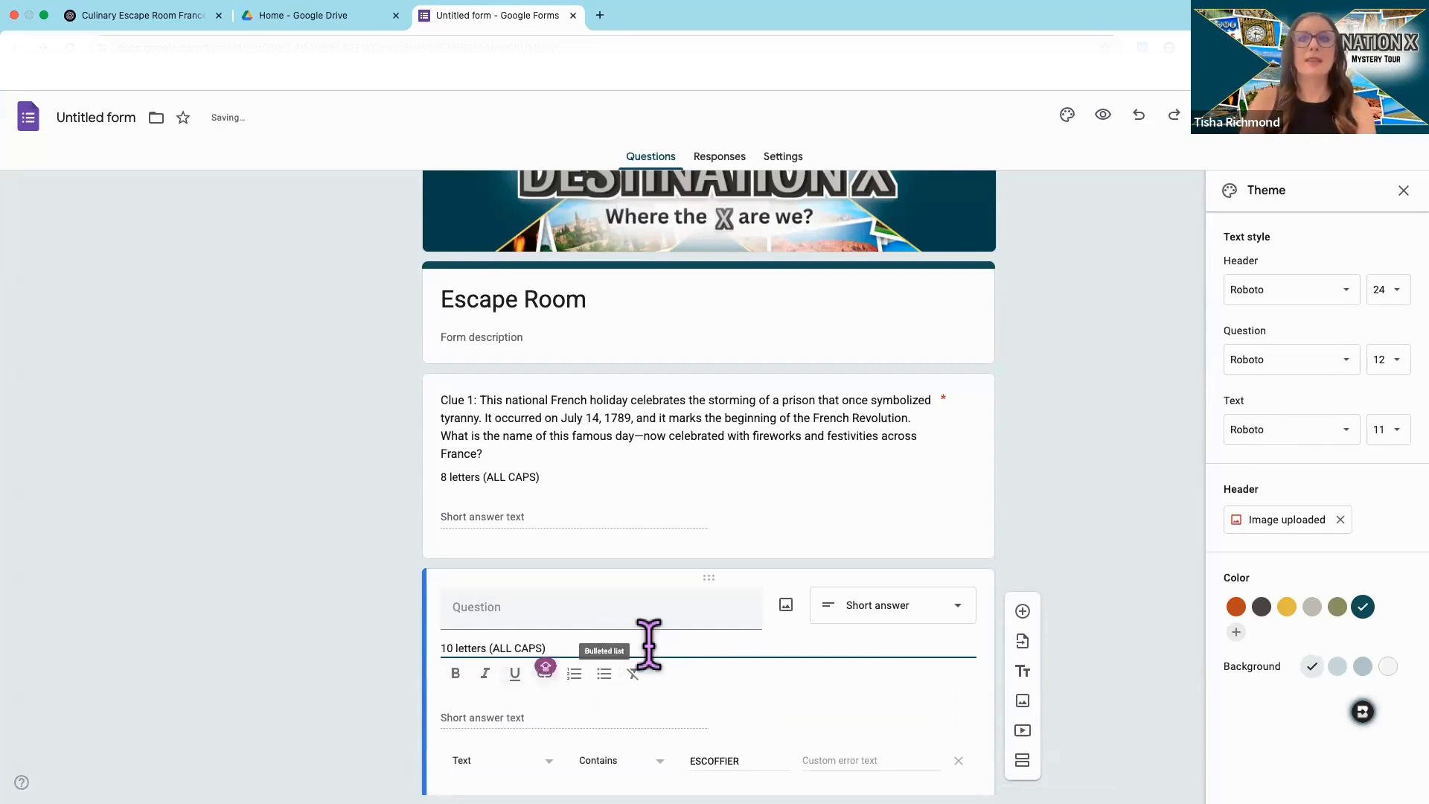
pyautogui.scroll(-3, 678, 645)
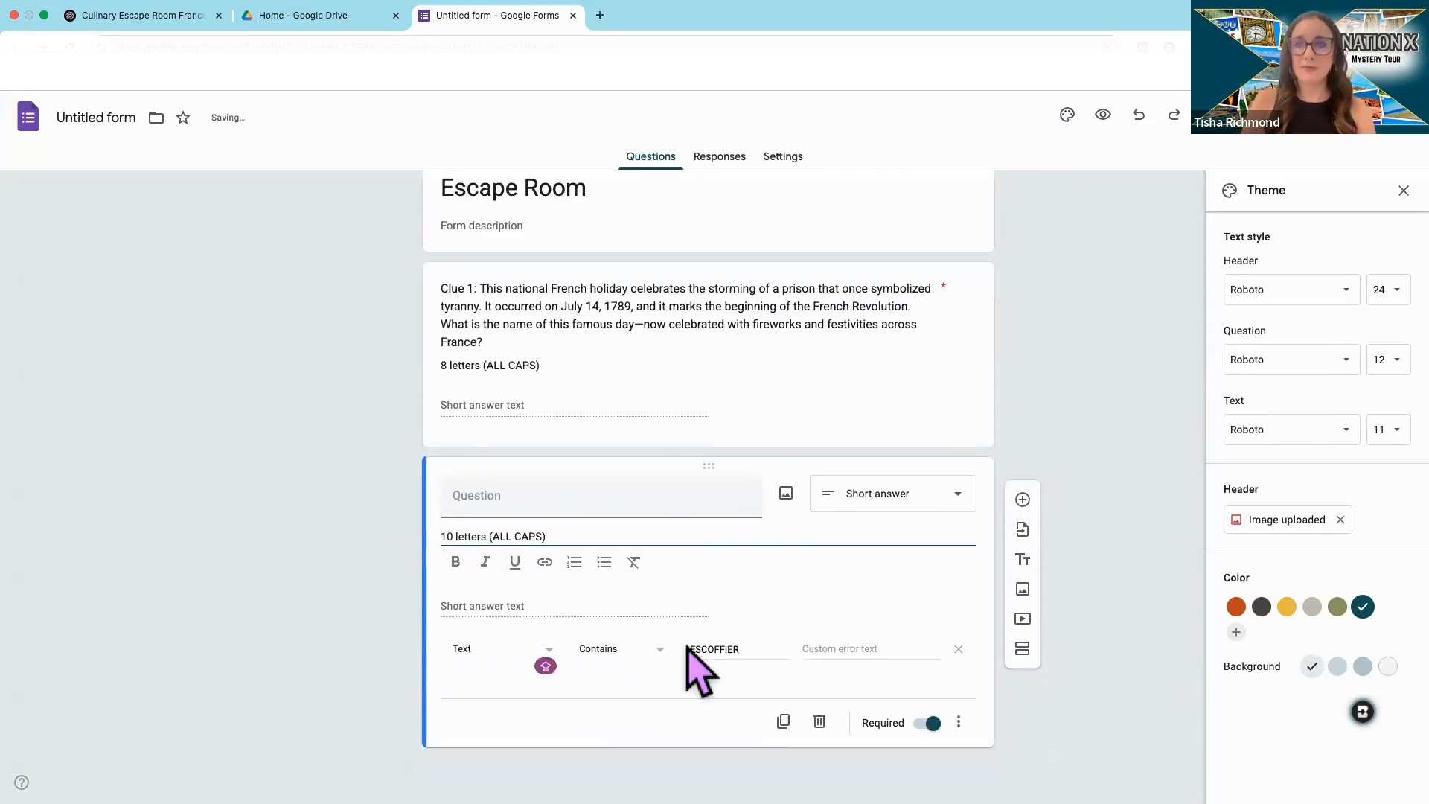
# Step: Review who can access the form, keep responder access as anyone with the link, and publish it
pyautogui.click(1310, 115)
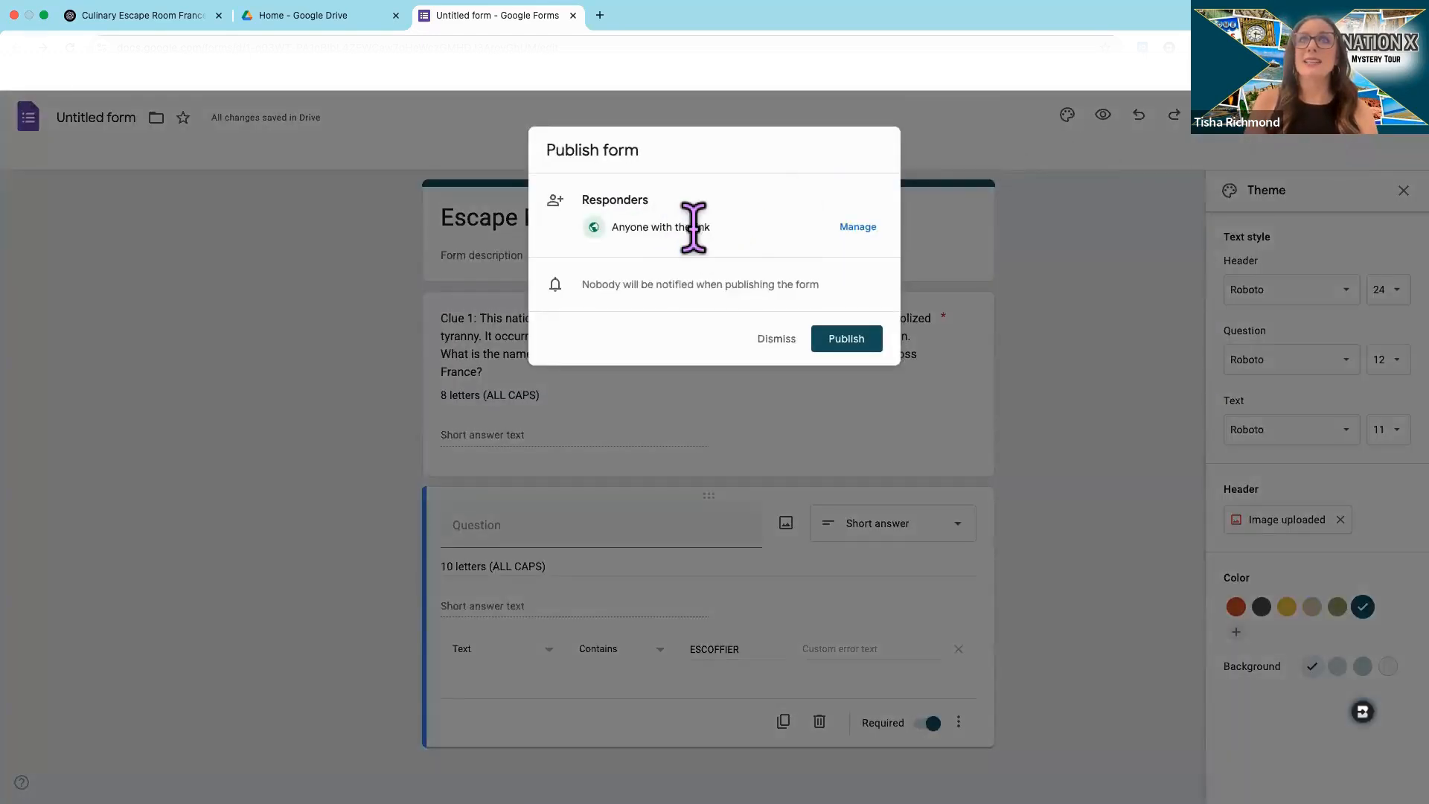
pyautogui.click(856, 227)
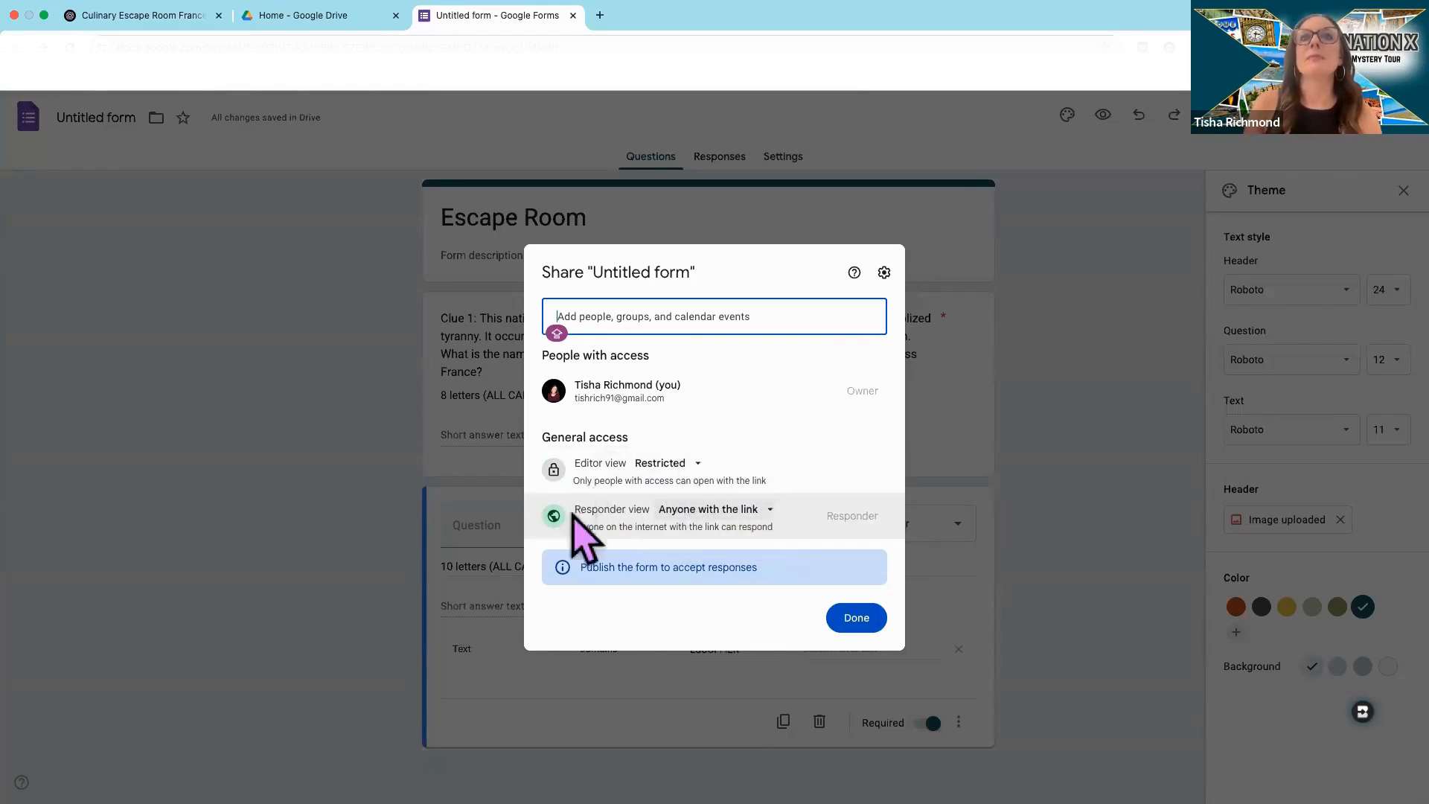
pyautogui.click(857, 621)
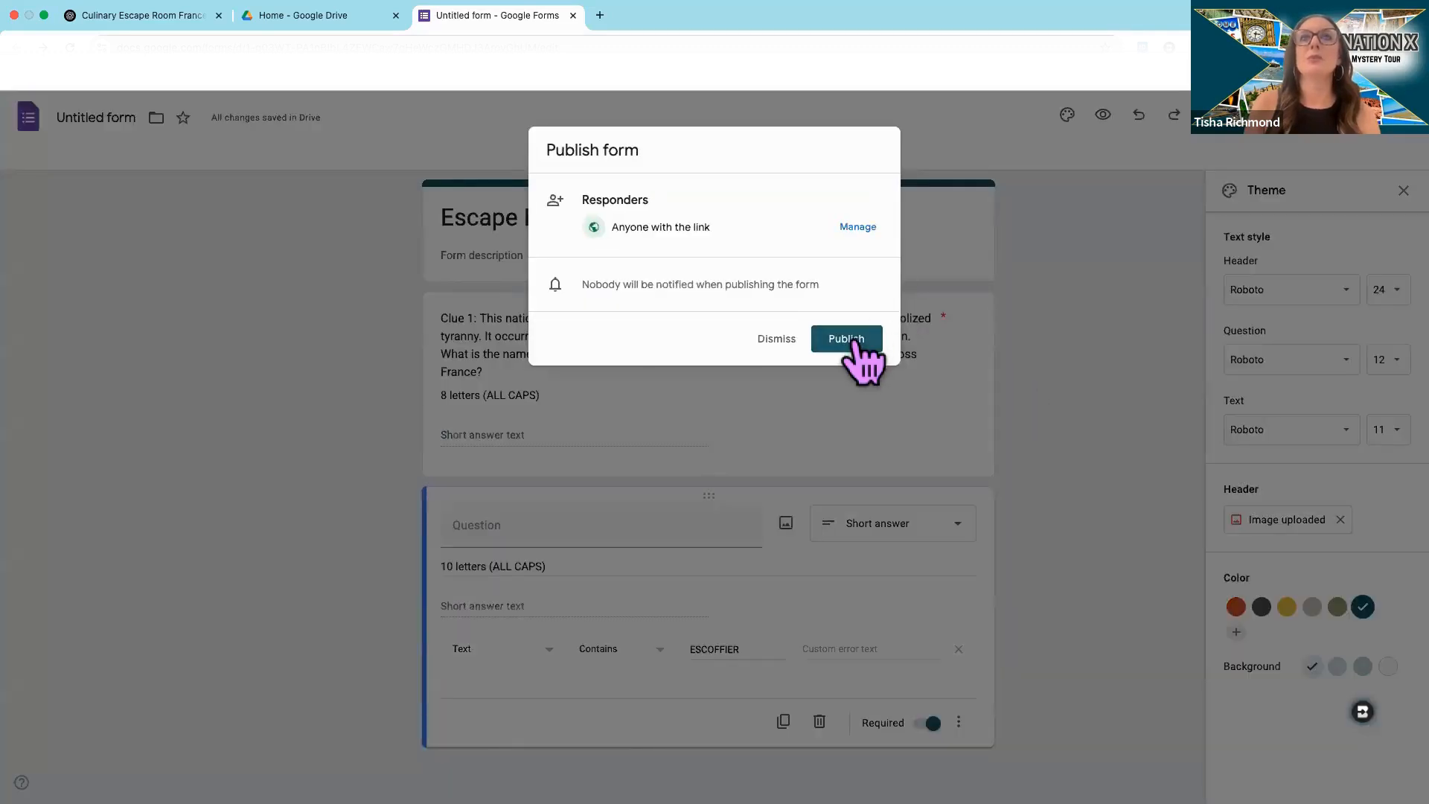
pyautogui.click(856, 344)
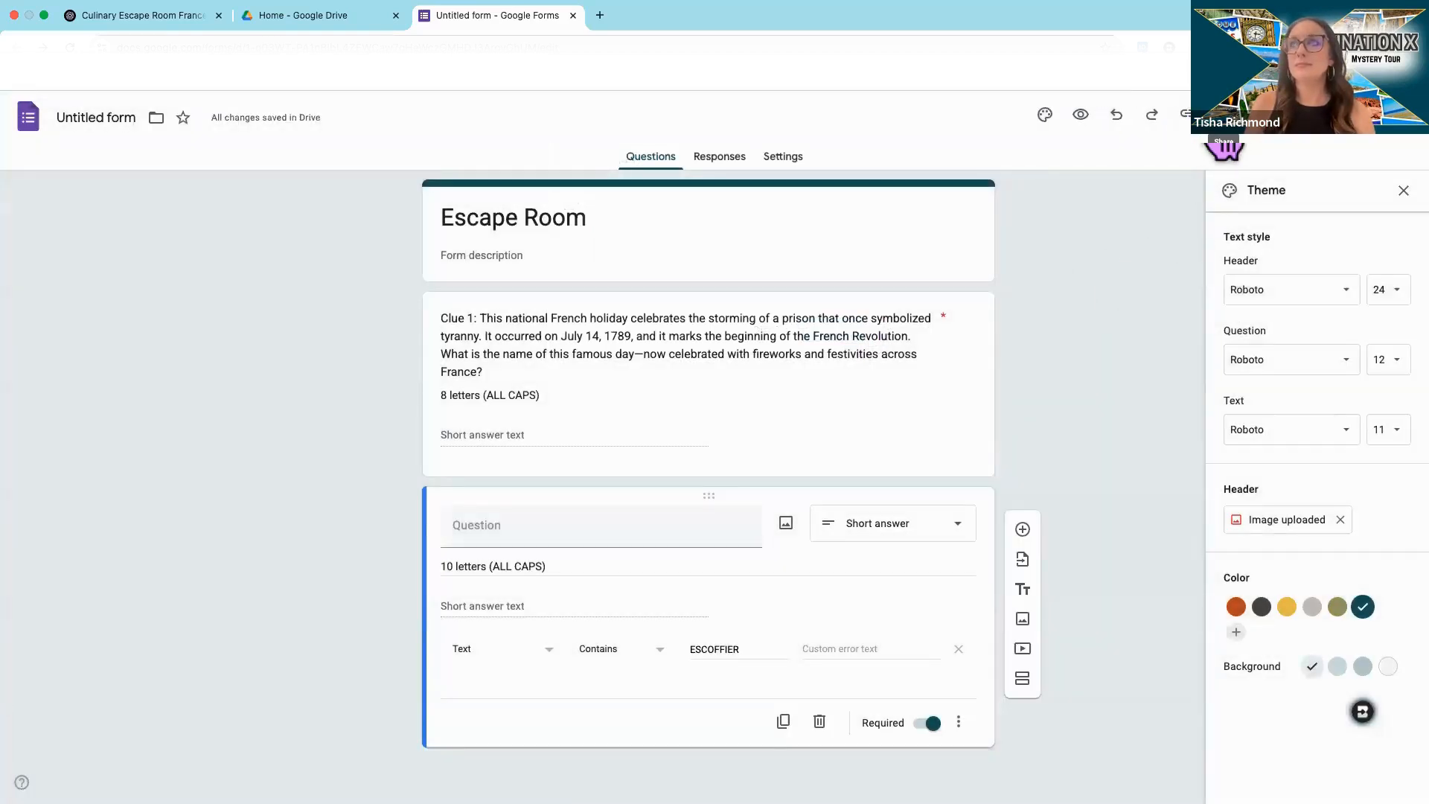
# Step: Copy the published form's responder link
pyautogui.click(1185, 113)
pyautogui.click(1193, 209)
pyautogui.click(1383, 211)
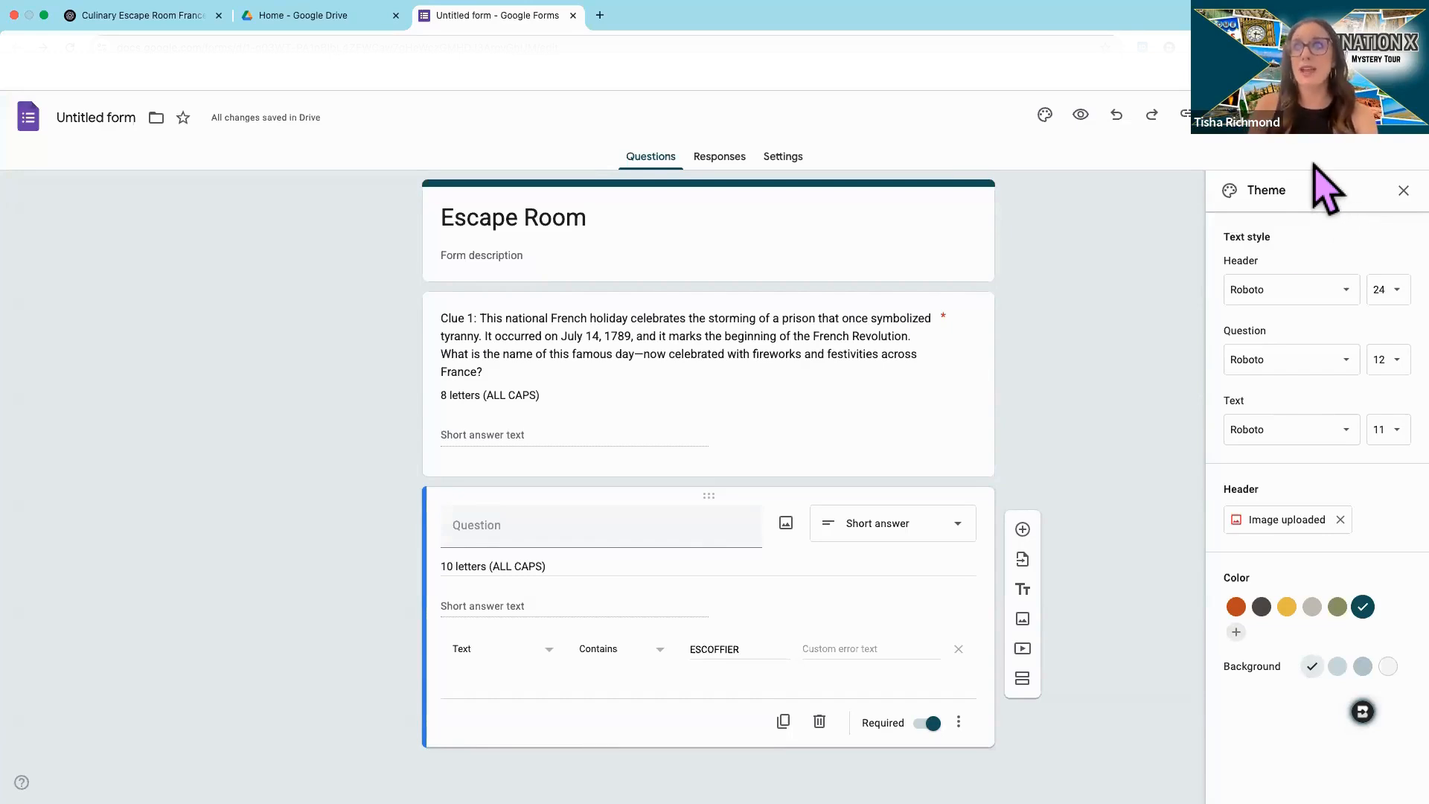
pyautogui.scroll(-1, 850, 621)
pyautogui.scroll(1, 811, 588)
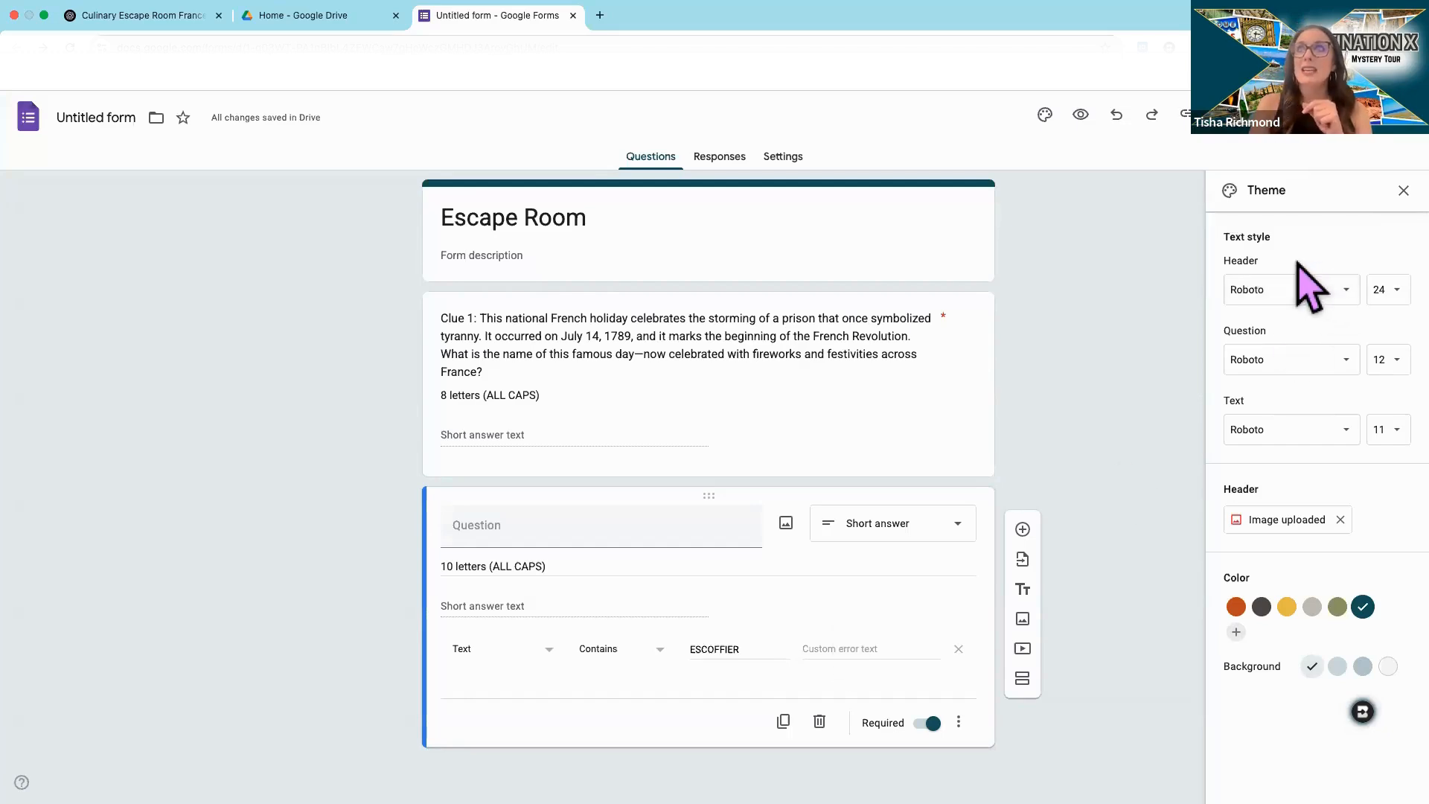
# Step: Open the form's confirmation message in the presentation settings for editing and begin it with "Congrats! You escaped!"
pyautogui.click(782, 157)
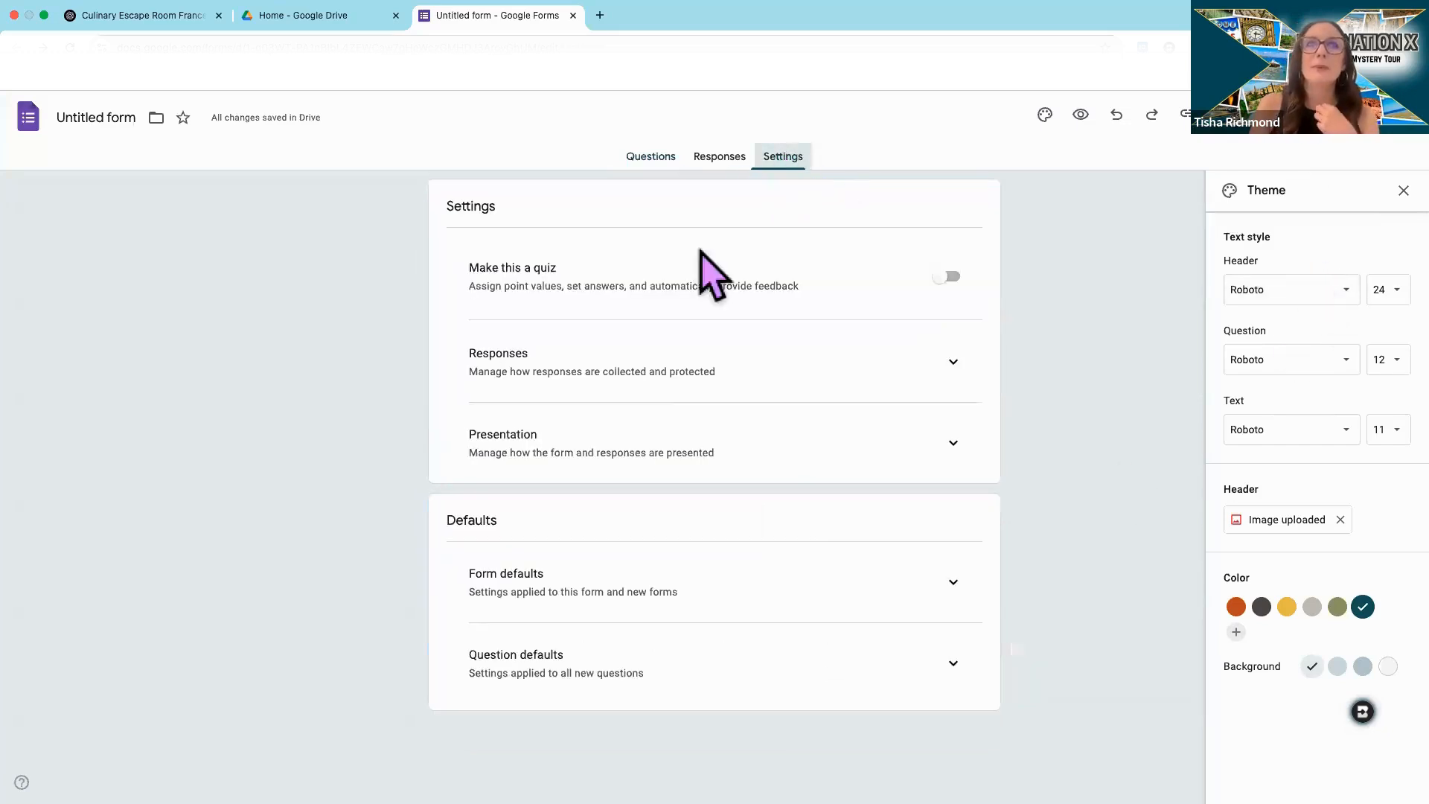
pyautogui.click(960, 448)
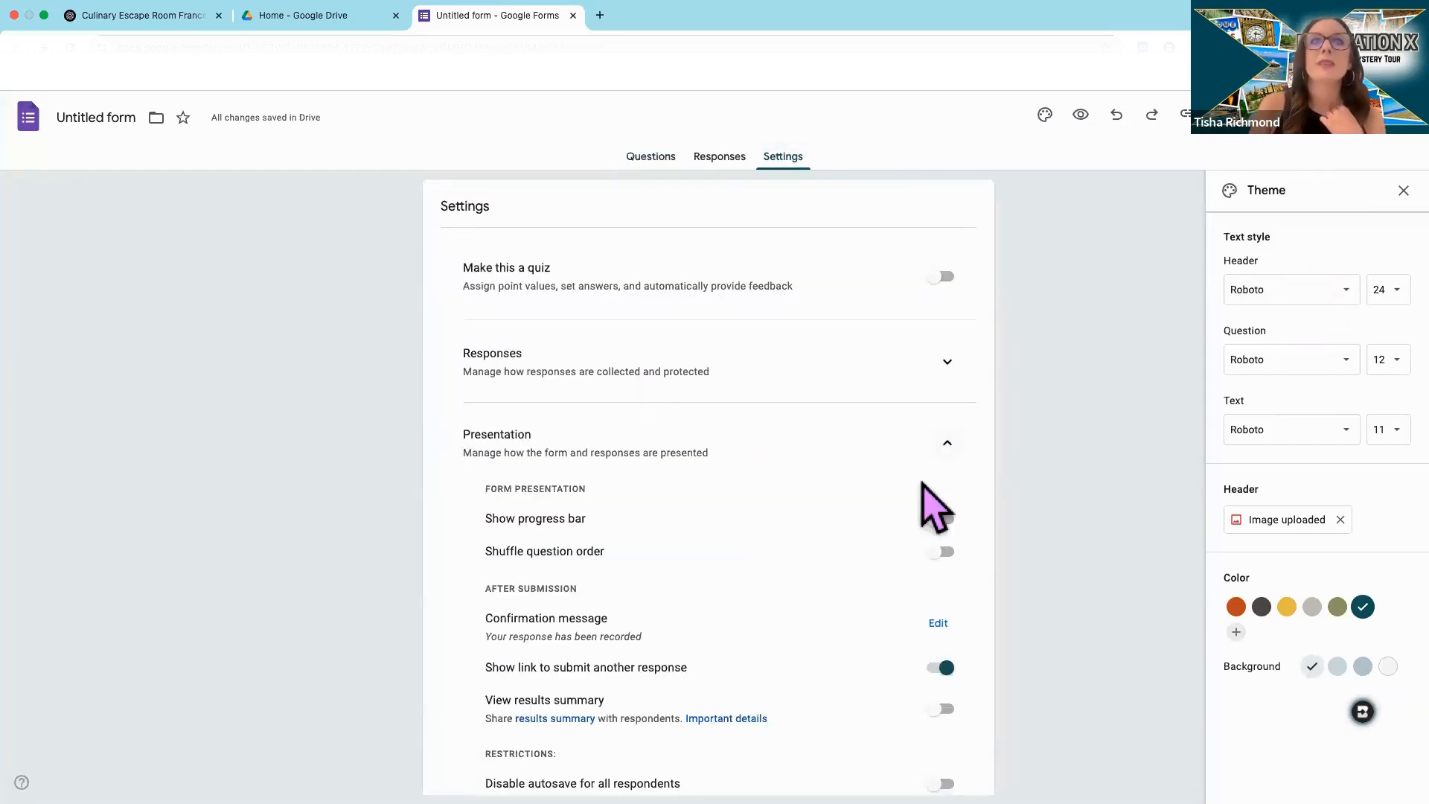
pyautogui.scroll(2, 813, 476)
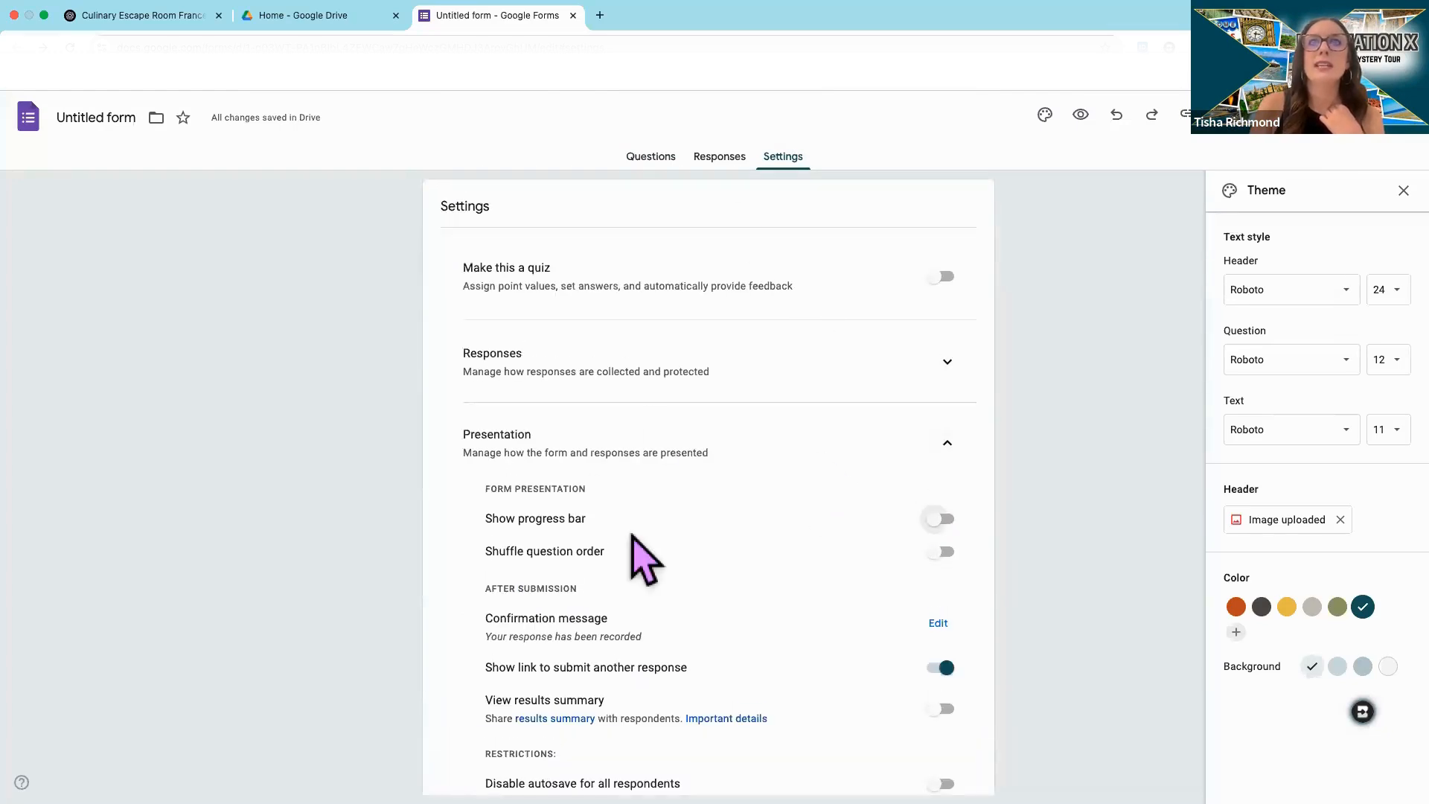
pyautogui.scroll(-3, 549, 601)
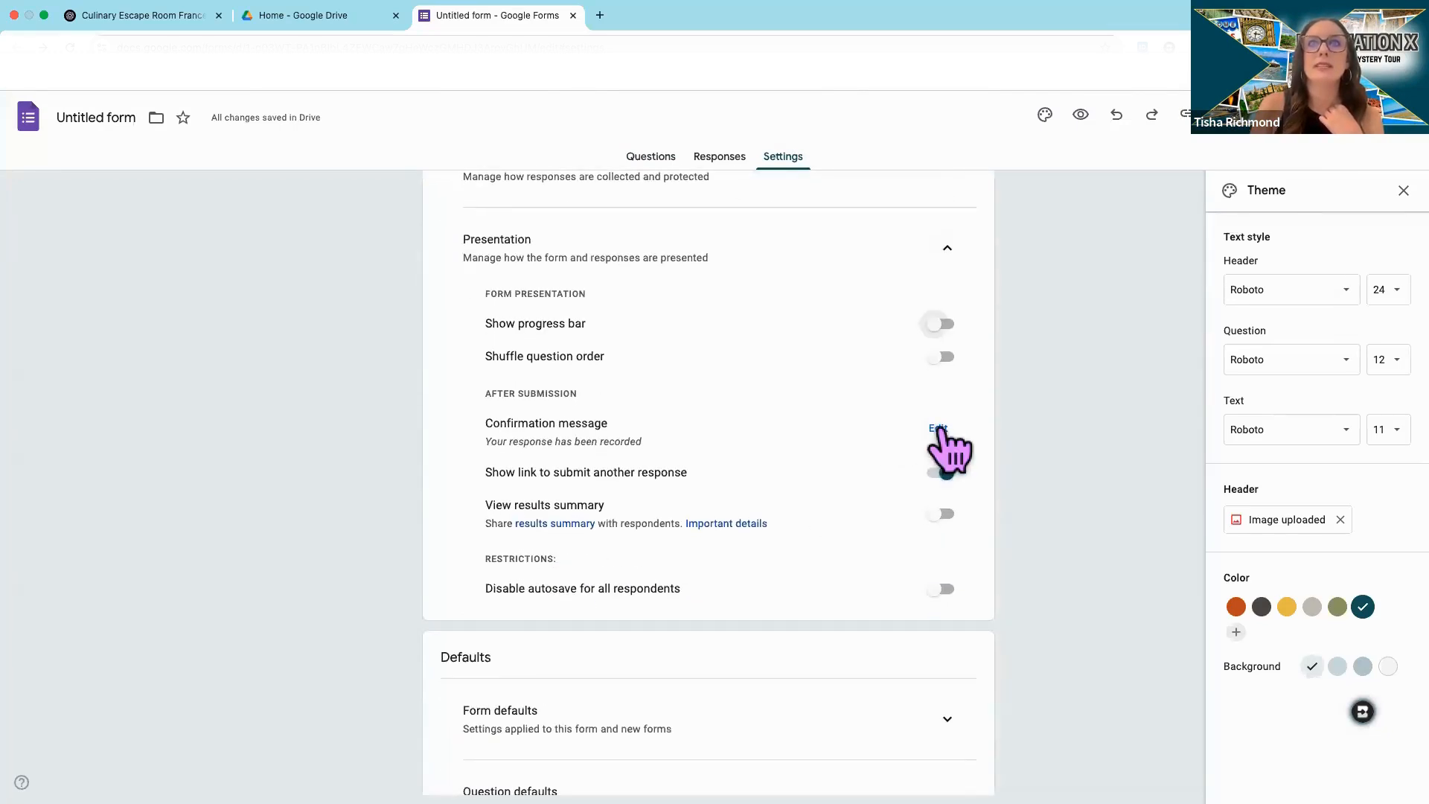
pyautogui.click(930, 430)
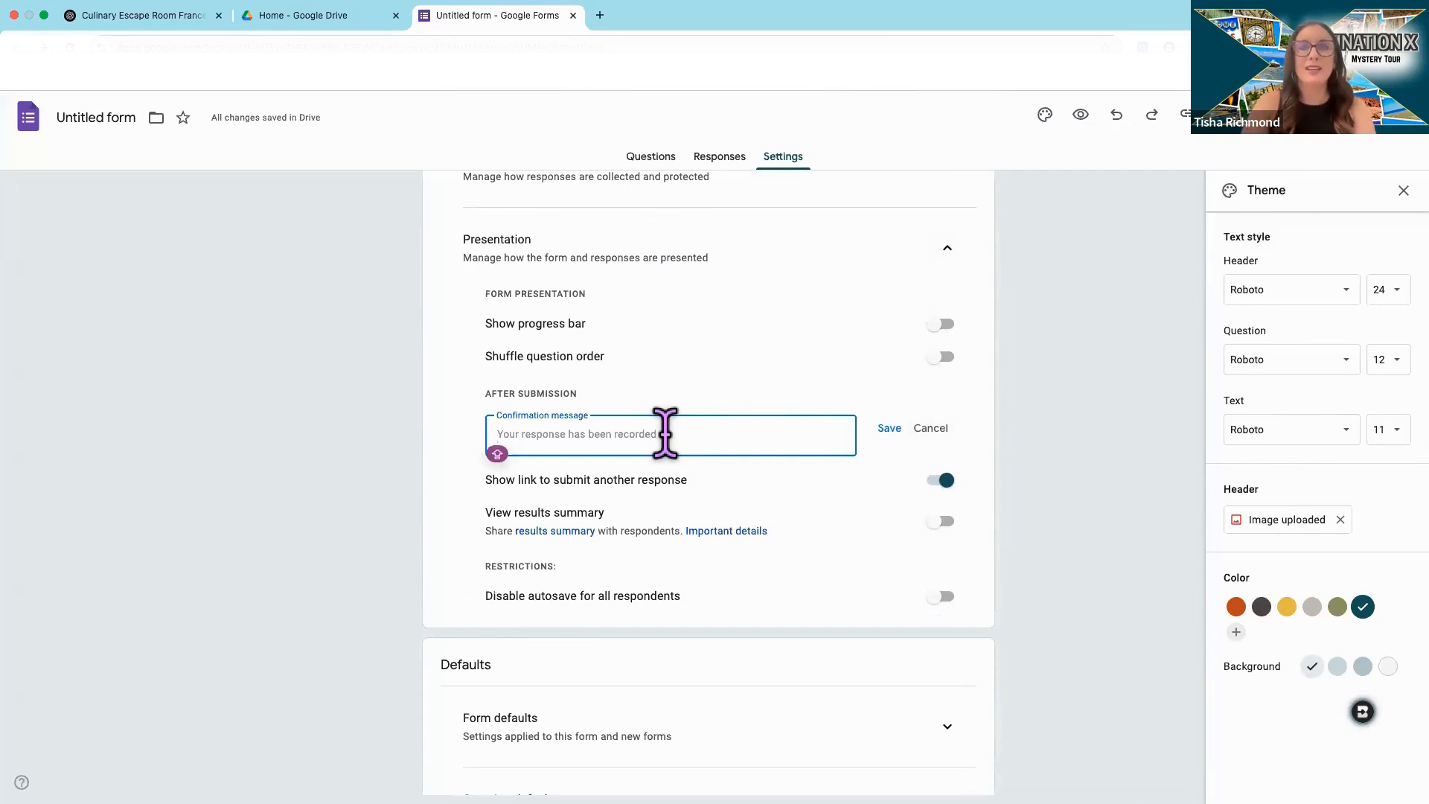
pyautogui.write('Congrats! YOu b')
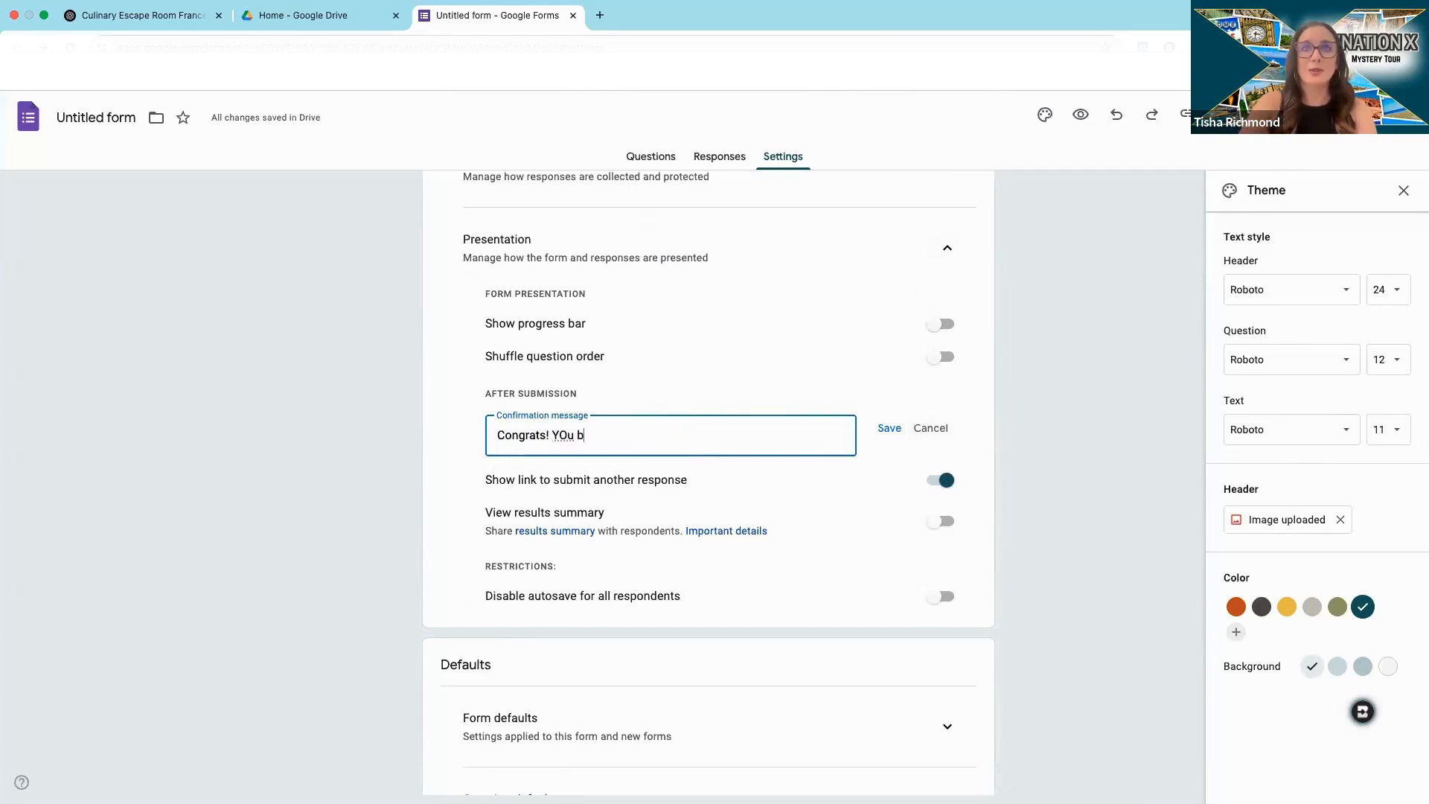
pyautogui.press('BackSpace')
pyautogui.press('BackSpace')
pyautogui.write('ou e')
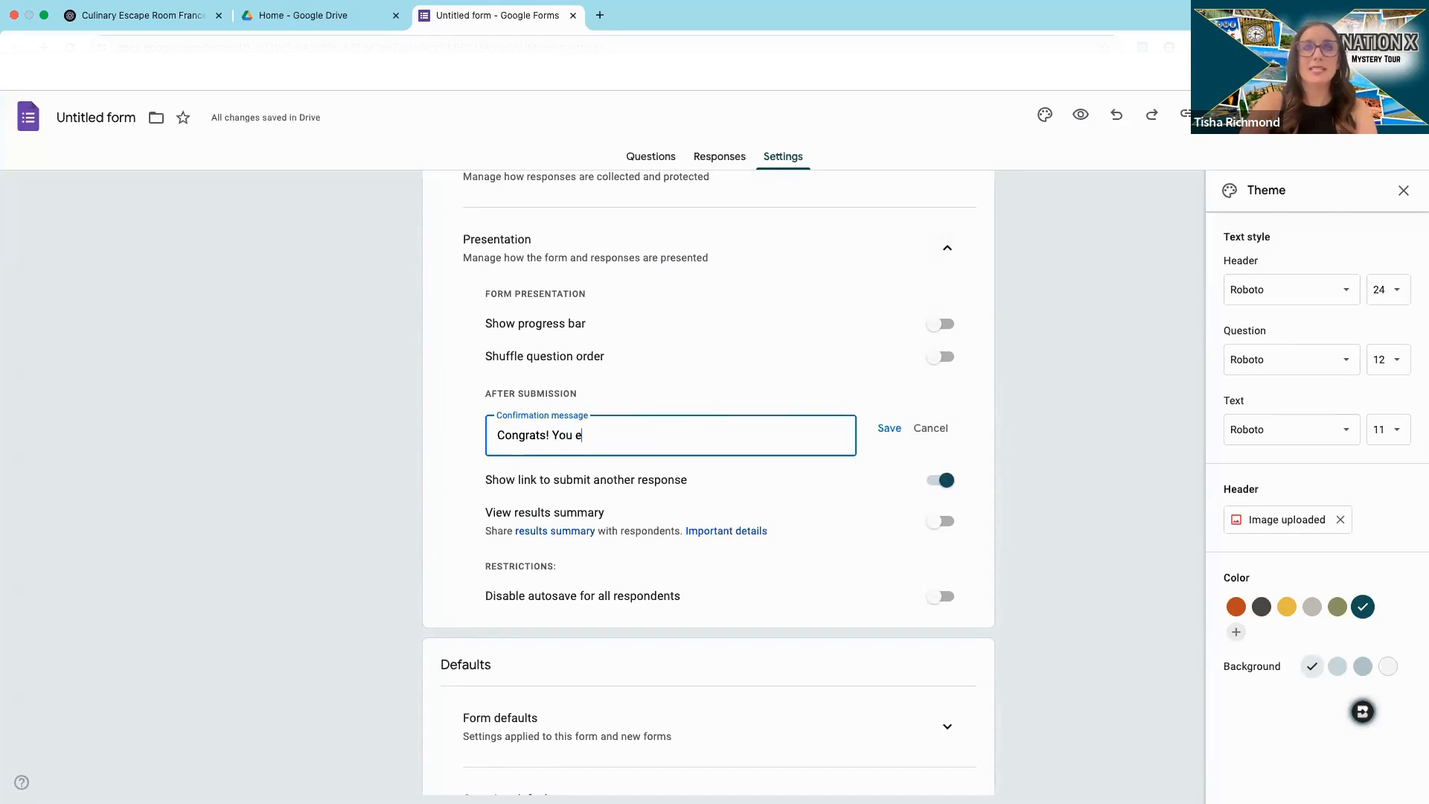
pyautogui.write('scaped! G')
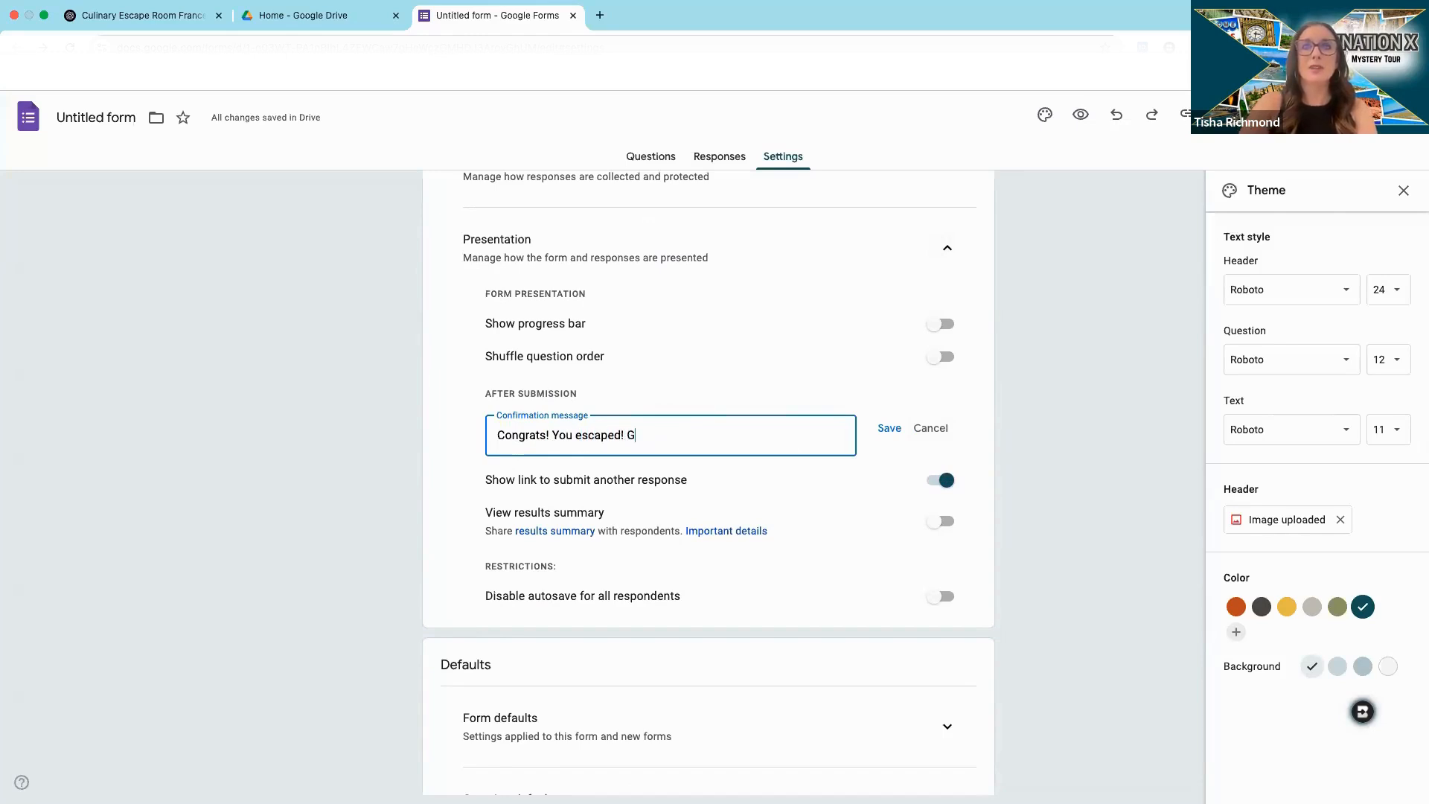
pyautogui.write('o see Mrs. Richmond ')
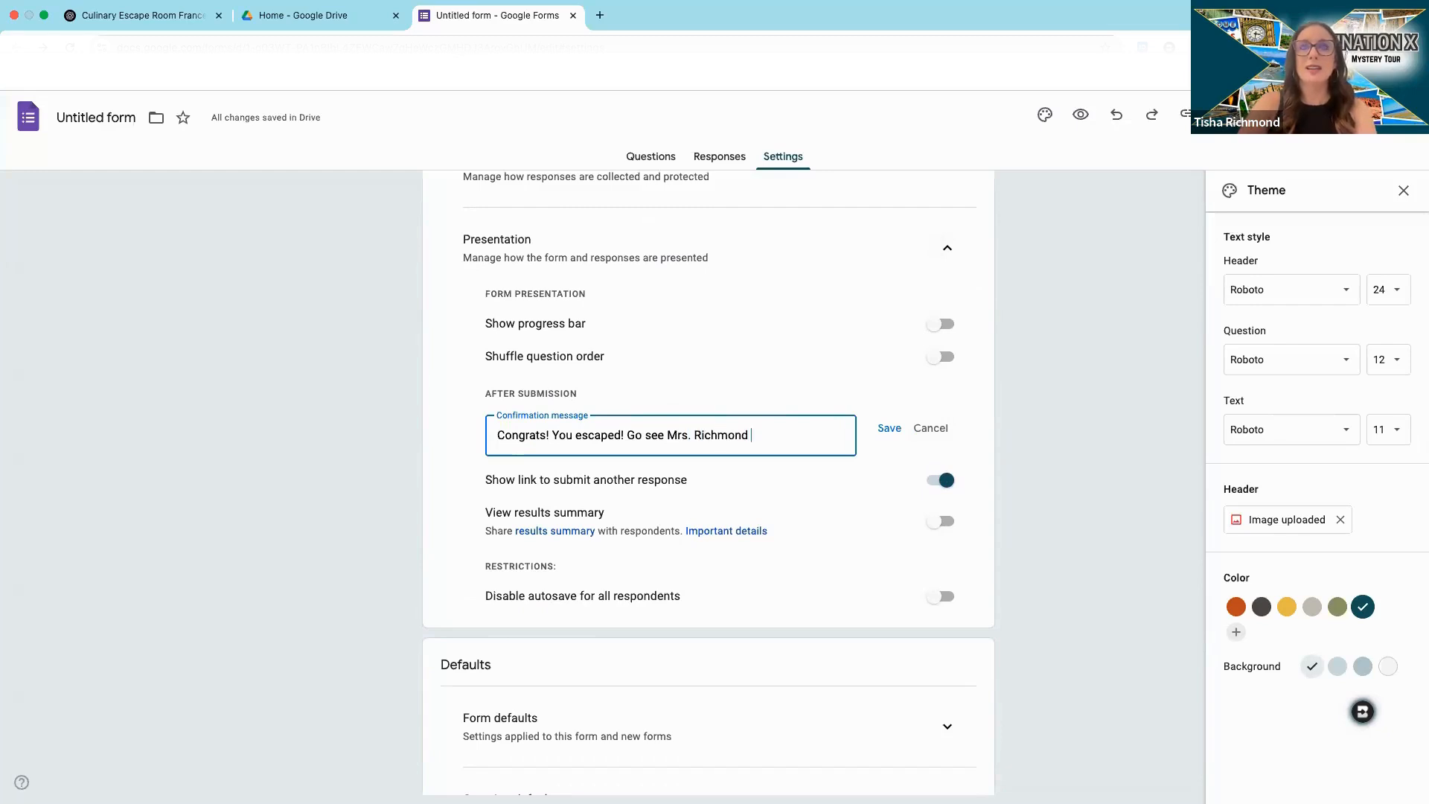
pyautogui.write('for your pri')
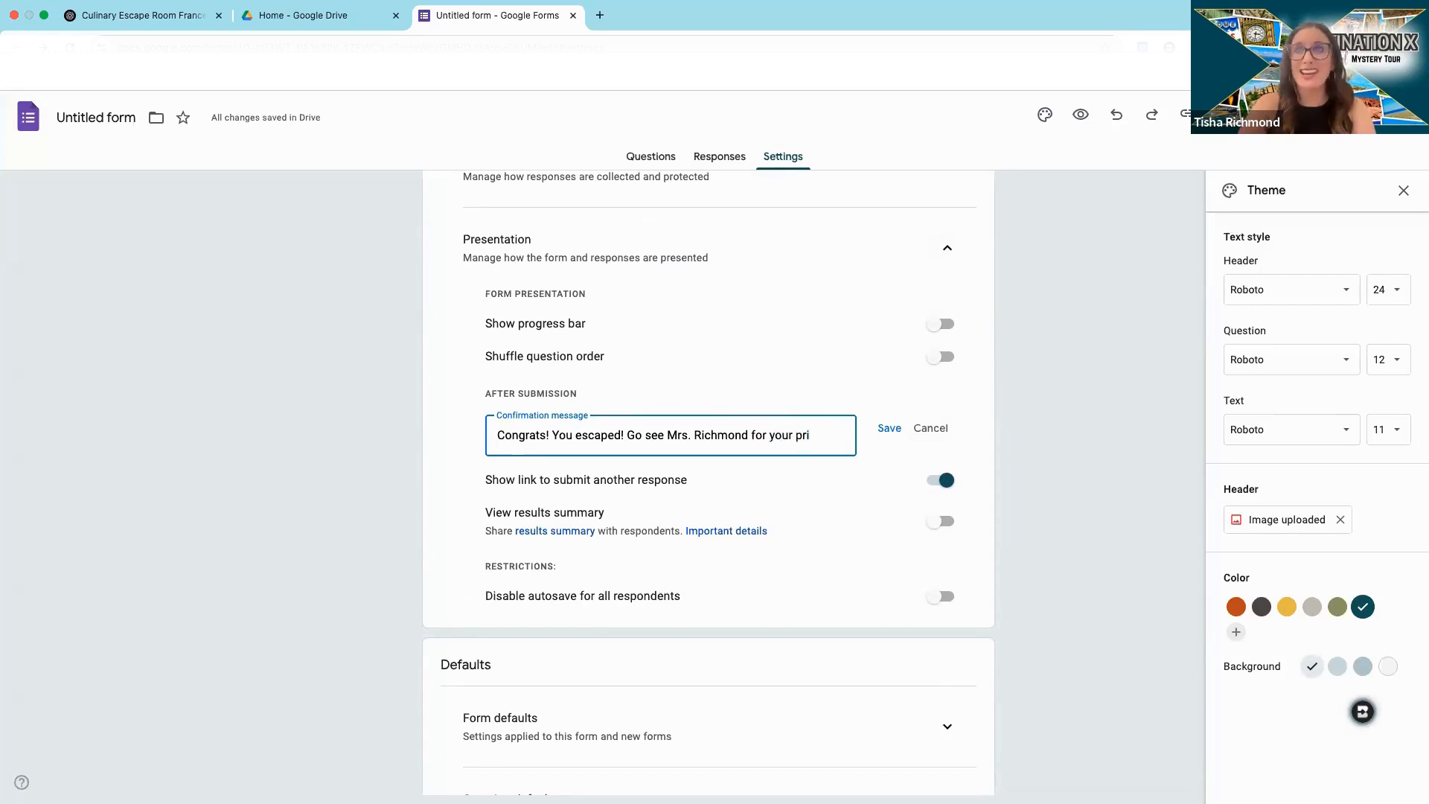
pyautogui.press('BackSpace')
pyautogui.press('BackSpace')
pyautogui.press('BackSpace')
pyautogui.press('BackSpace')
pyautogui.press('BackSpace')
pyautogui.press('BackSpace')
pyautogui.press('BackSpace')
pyautogui.press('BackSpace')
pyautogui.press('BackSpace')
pyautogui.press('BackSpace')
pyautogui.press('BackSpace')
pyautogui.press('BackSpace')
pyautogui.press('BackSpace')
pyautogui.press('BackSpace')
pyautogui.press('BackSpace')
pyautogui.press('BackSpace')
pyautogui.press('BackSpace')
pyautogui.press('BackSpace')
pyautogui.press('BackSpace')
pyautogui.press('BackSpace')
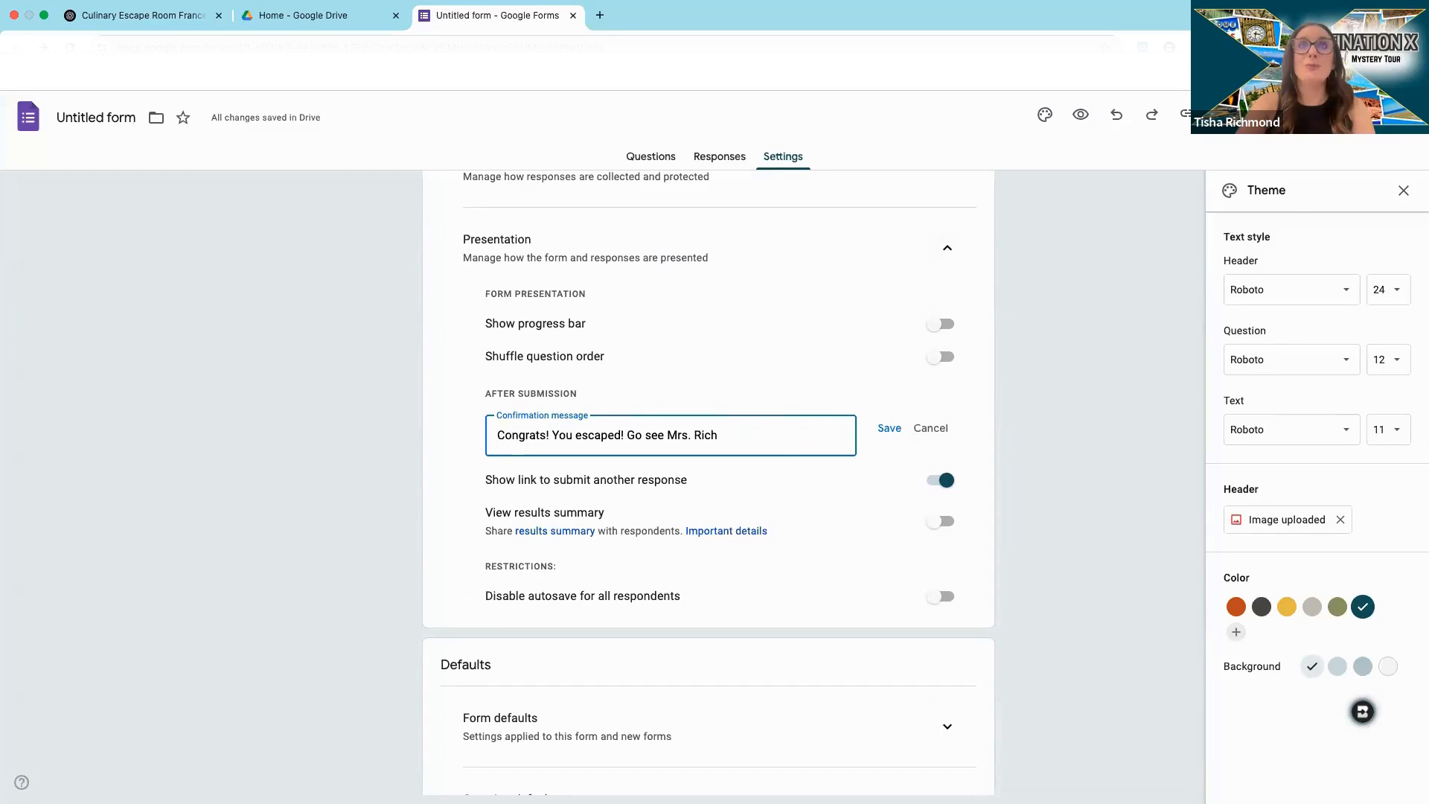
pyautogui.press('BackSpace')
pyautogui.press('BackSpace')
pyautogui.press('BackSpace')
pyautogui.press('BackSpace')
pyautogui.press('BackSpace')
pyautogui.press('BackSpace')
# Step: Complete the confirmation message with "Go point to France on the map and show" plus the teacher's name and an exclamation mark, and save it
pyautogui.write('point ')
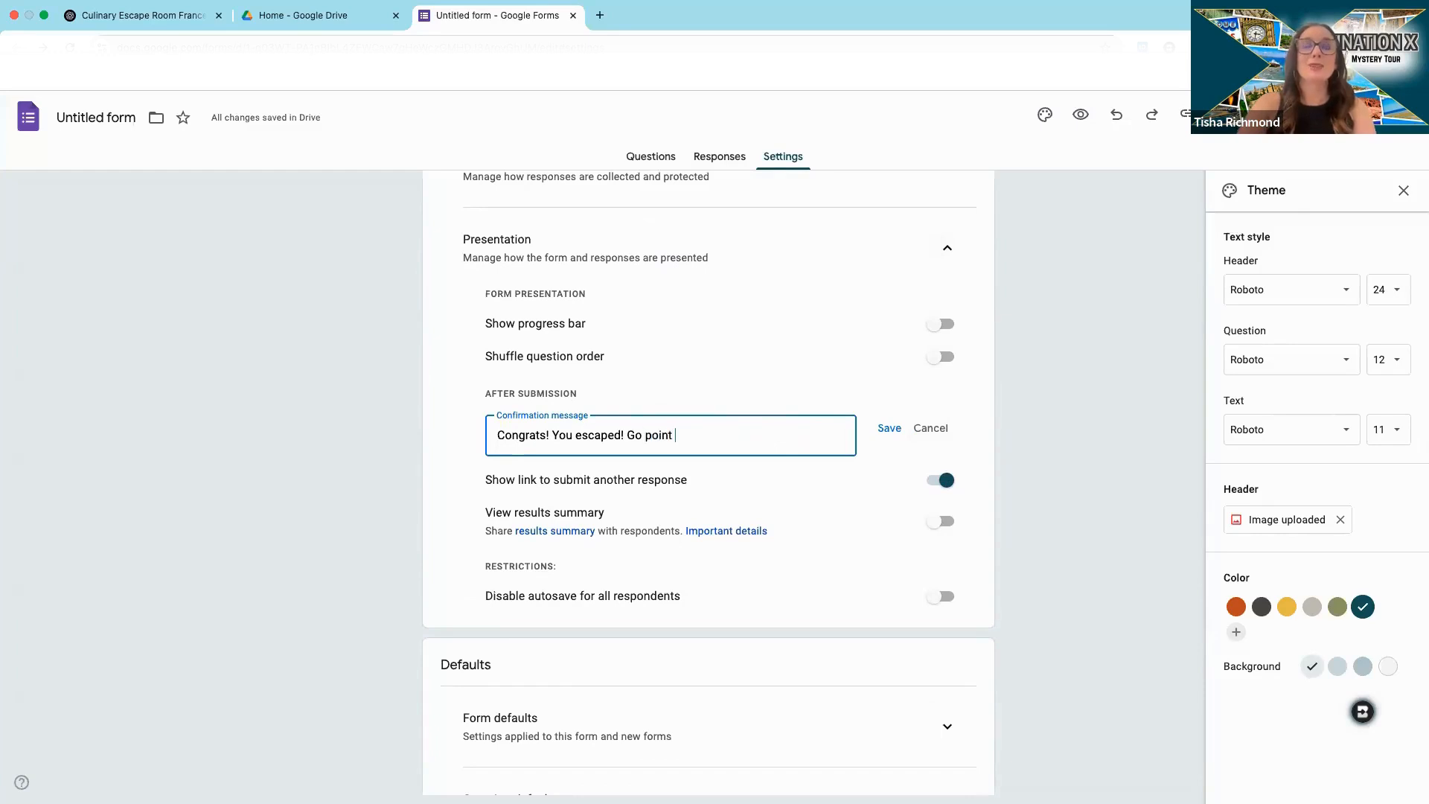
pyautogui.write('to France on ')
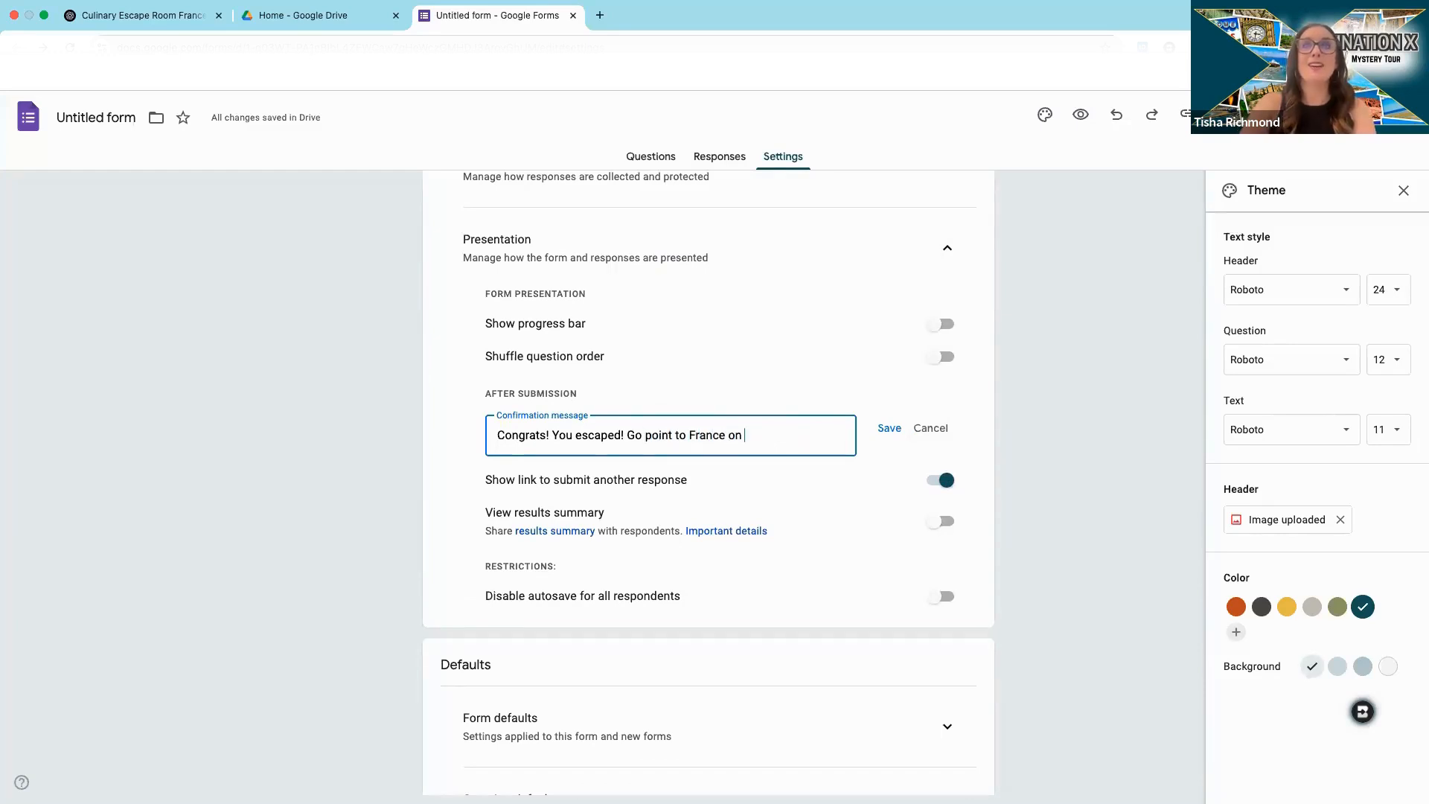
pyautogui.write('the map')
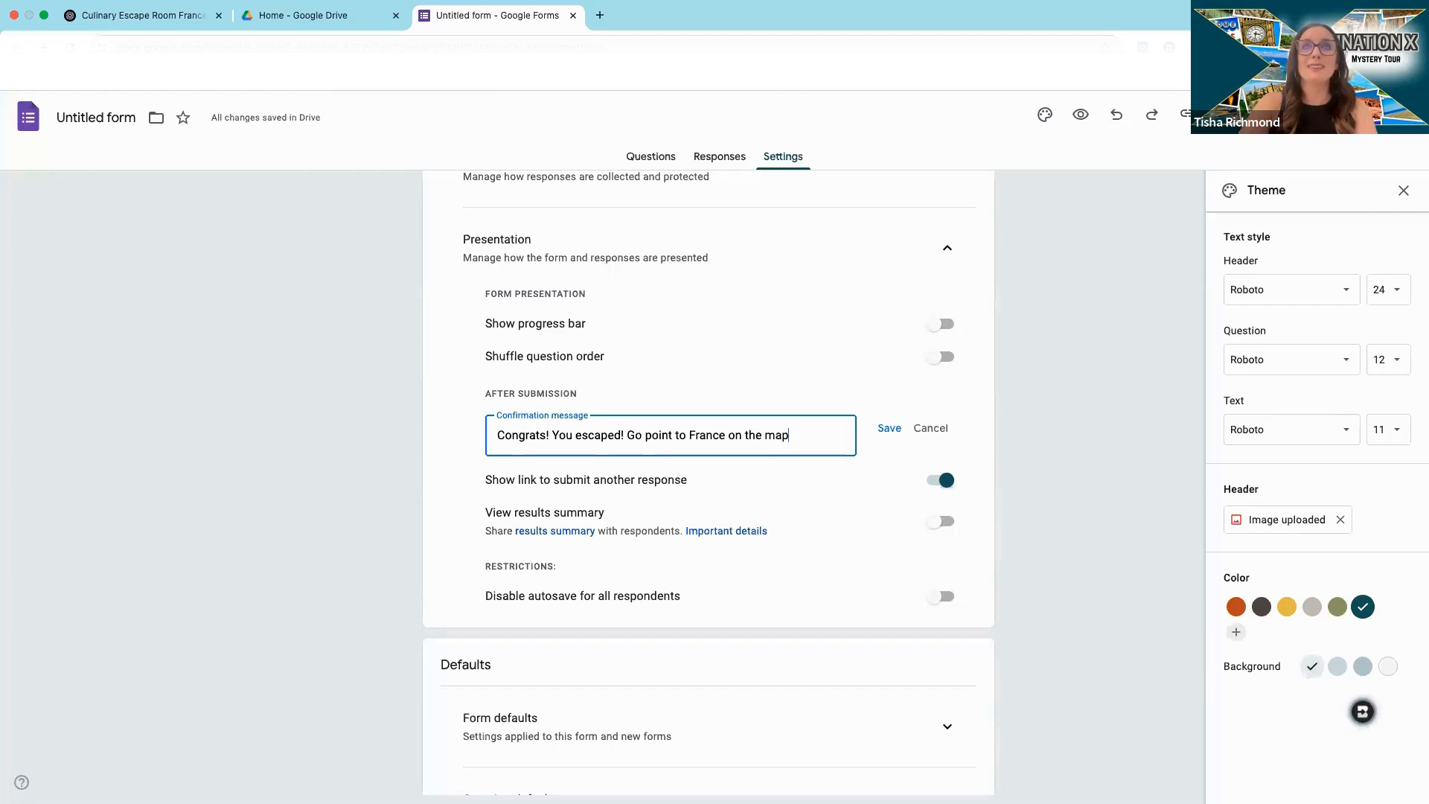
pyautogui.write(' and show')
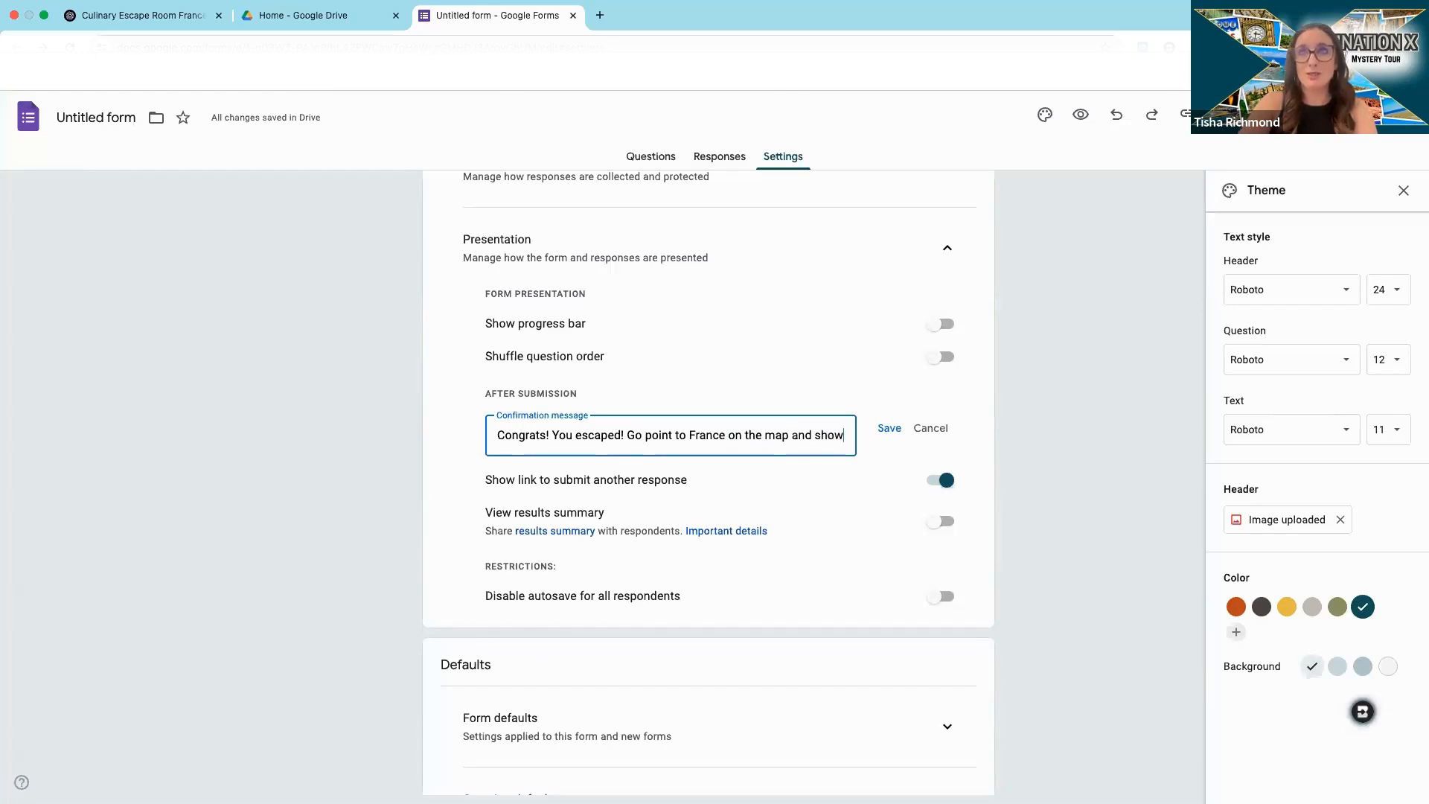
pyautogui.write(' Mrs. Rich')
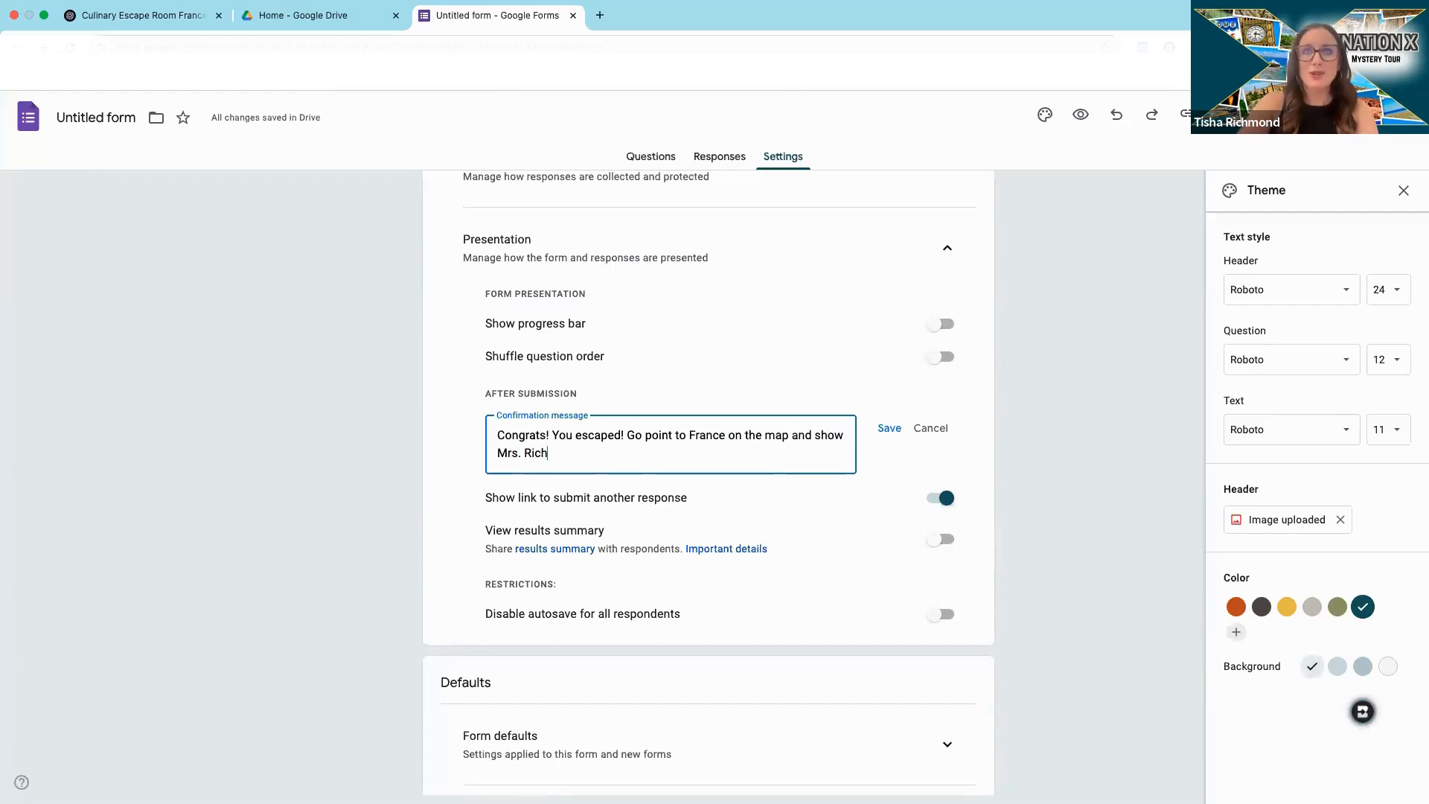
pyautogui.write('mond!')
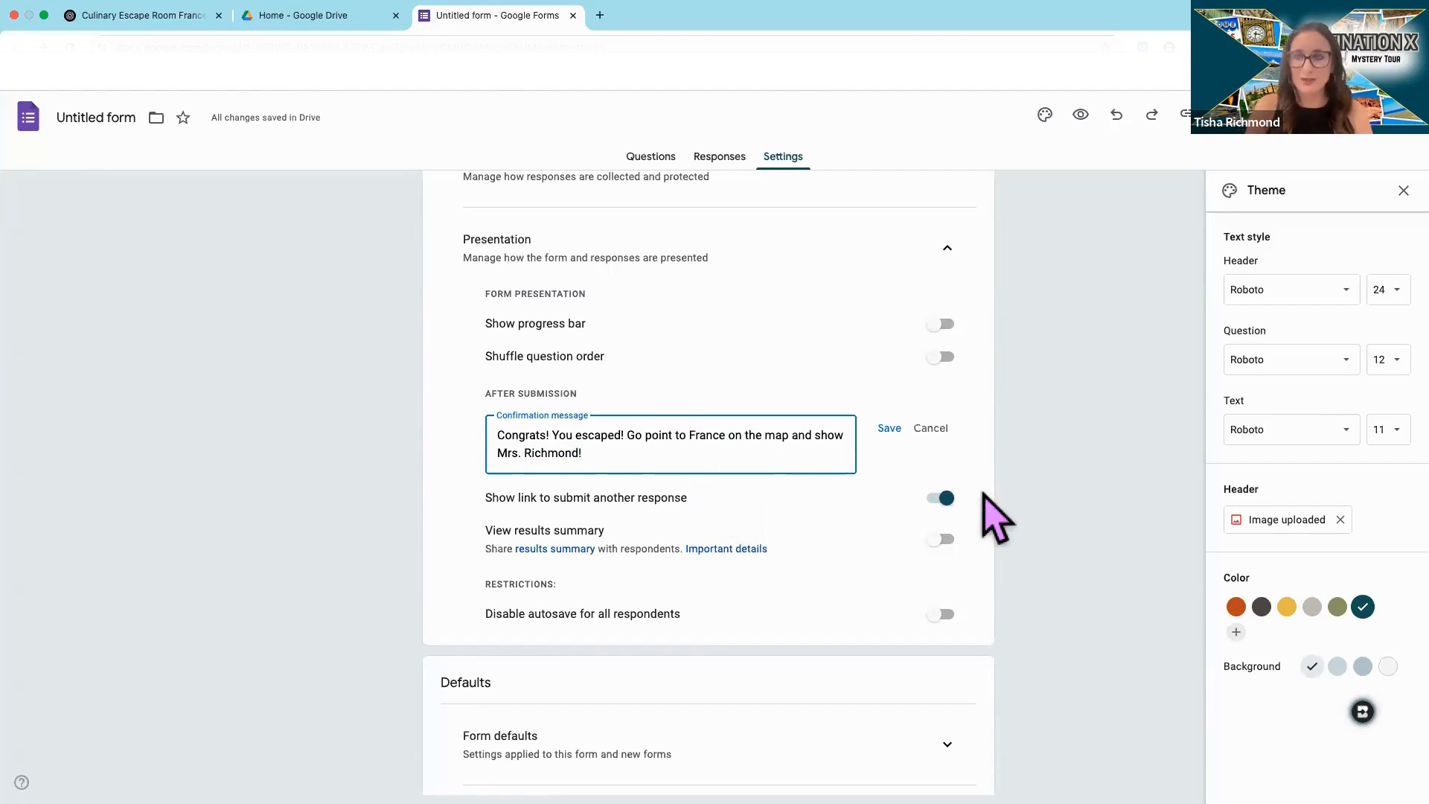
pyautogui.click(889, 429)
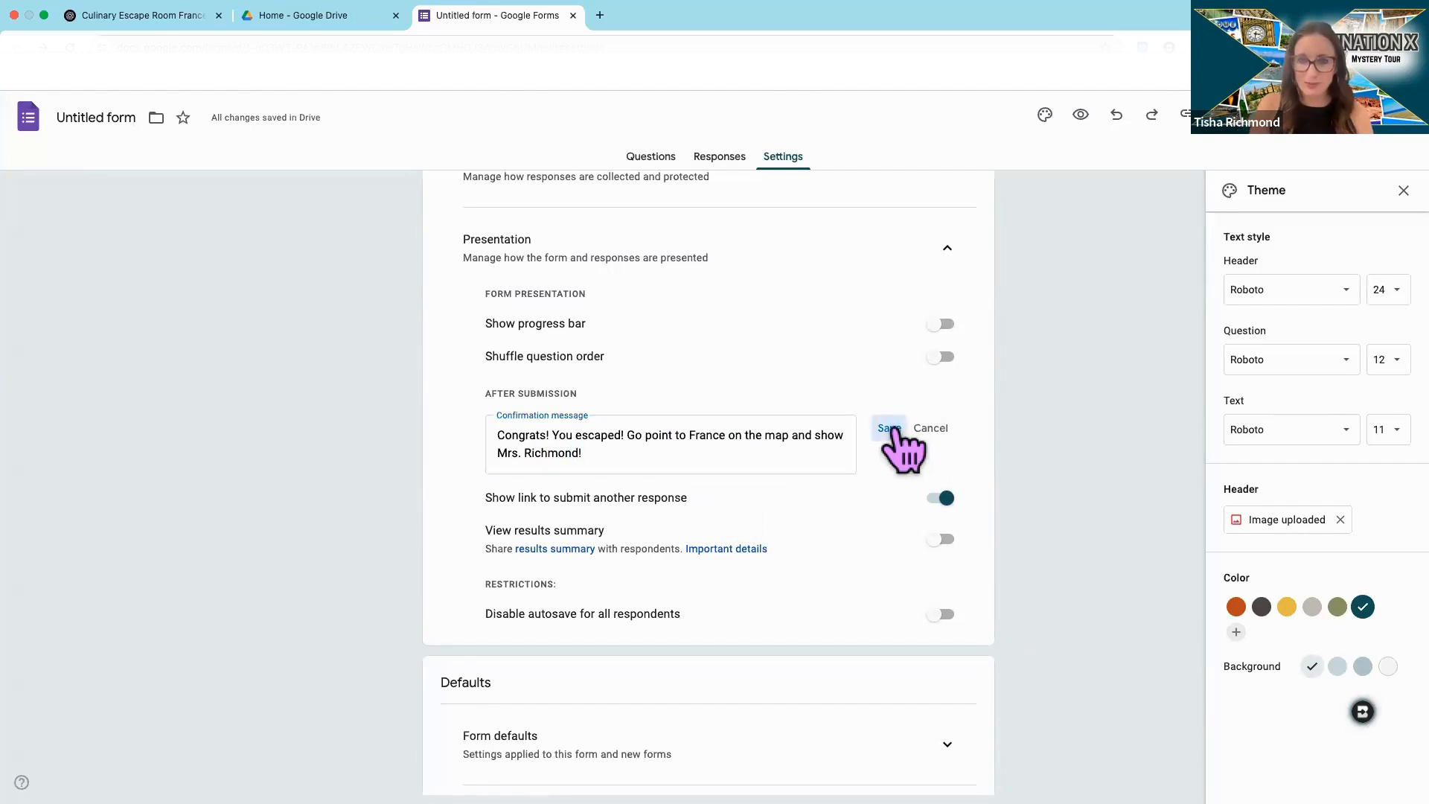